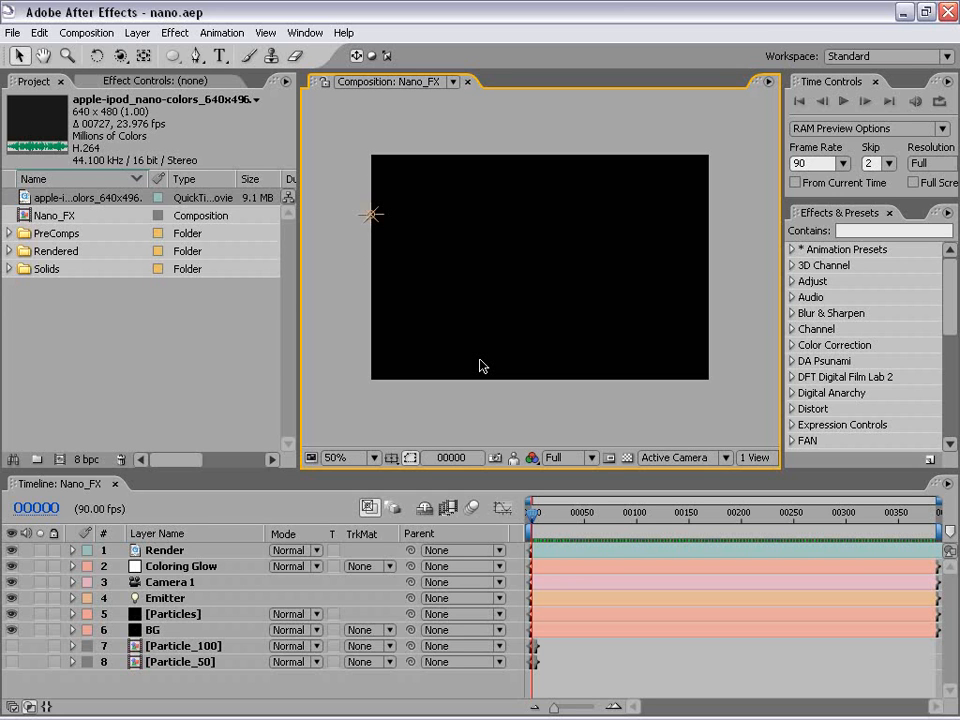
- Play and scrub through the apple-ipod_nano-colors reference movie to examine its coloured light streaks, and close the viewer
left_click(154, 411)
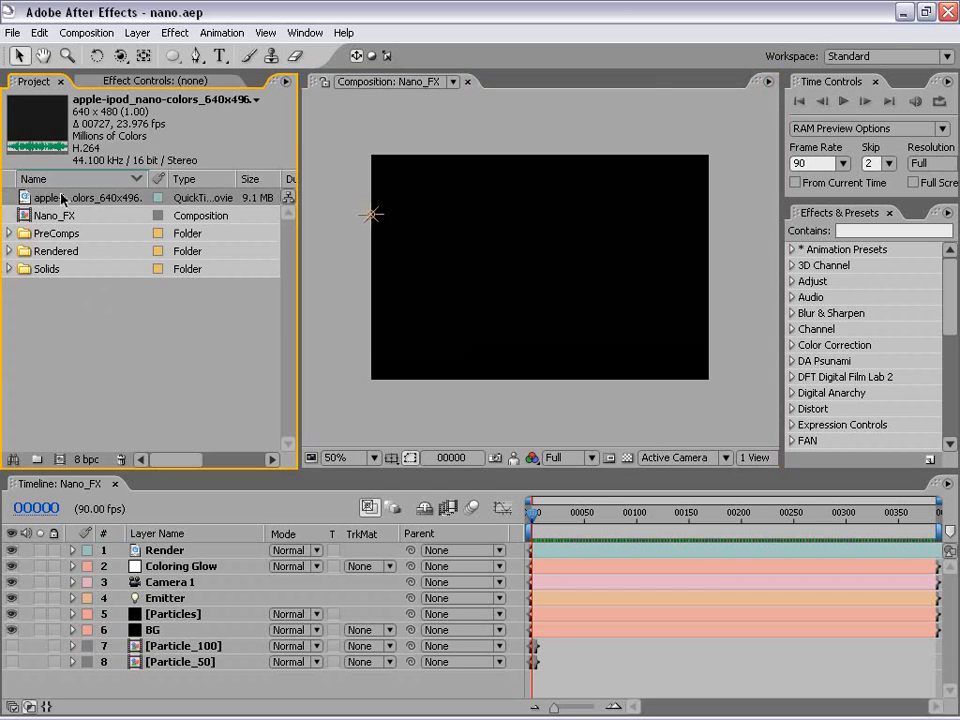
double_click(62, 200)
left_click_drag(248, 36, 405, 95)
left_click(183, 565)
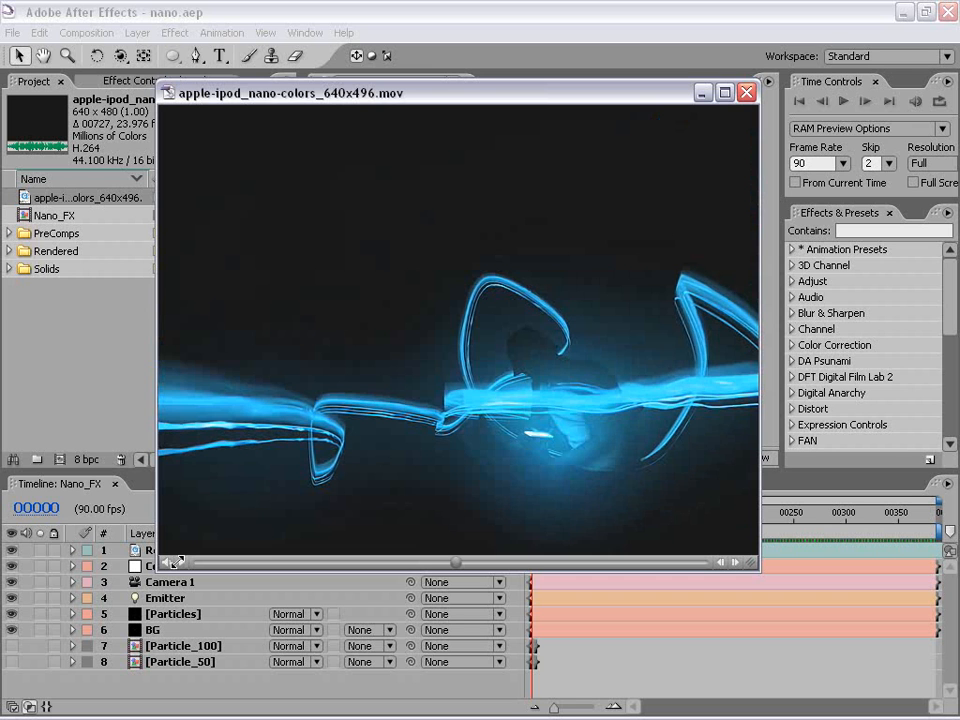
left_click_drag(458, 564, 572, 566)
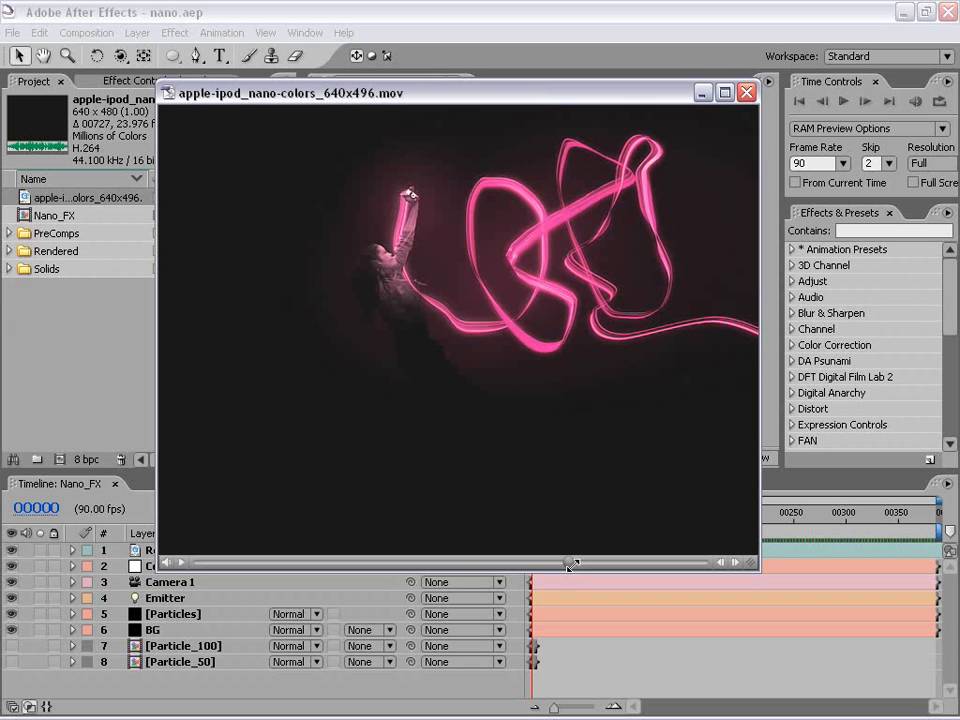
left_click_drag(571, 566, 570, 565)
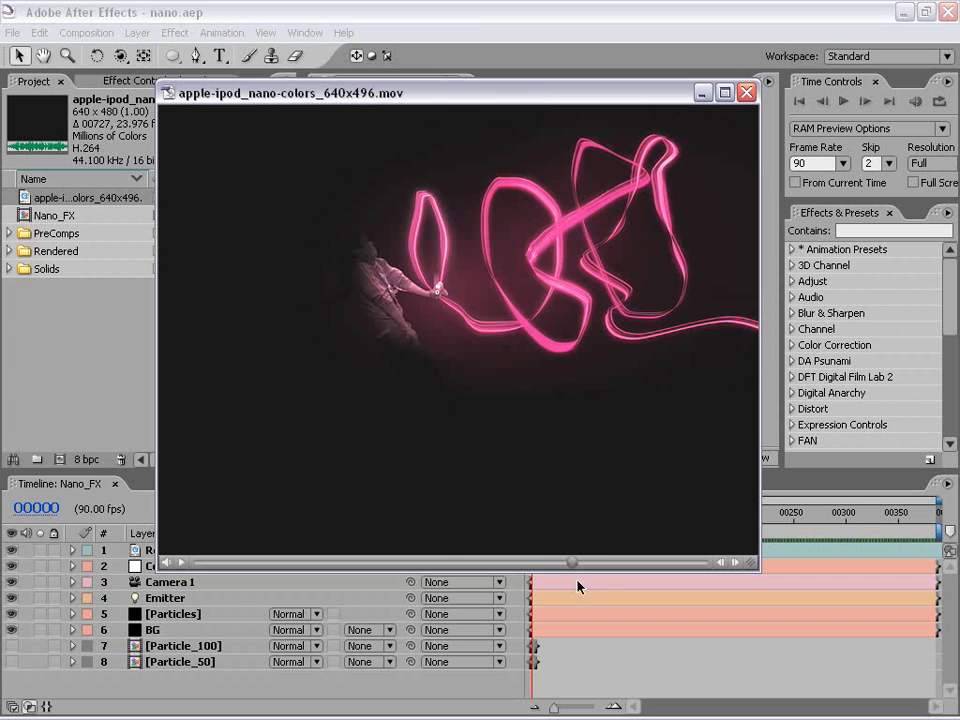
left_click_drag(571, 565, 590, 565)
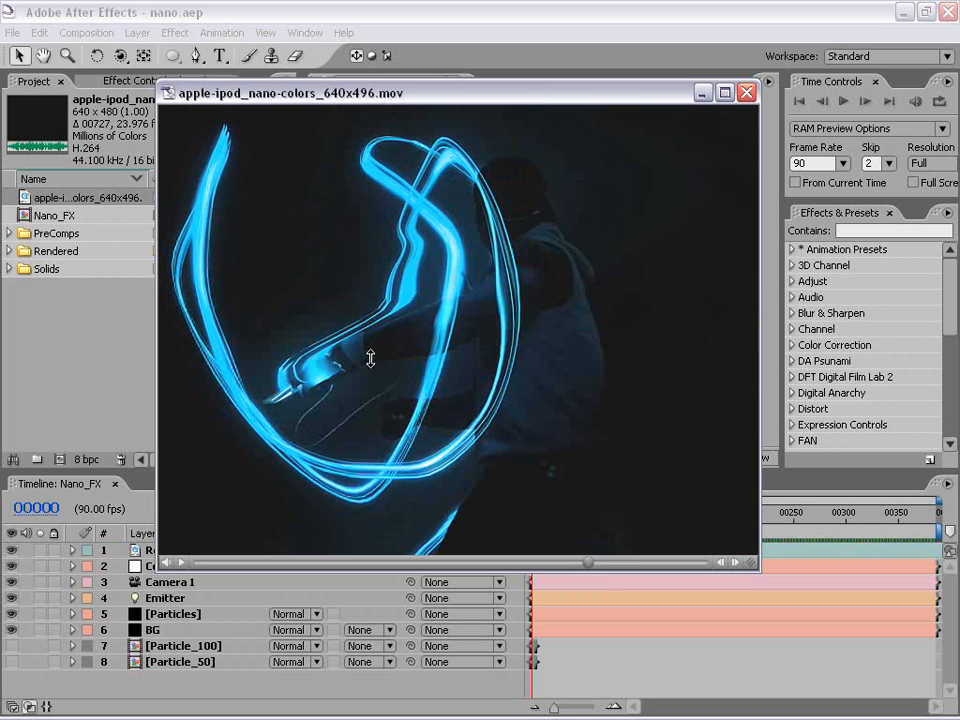
left_click(746, 92)
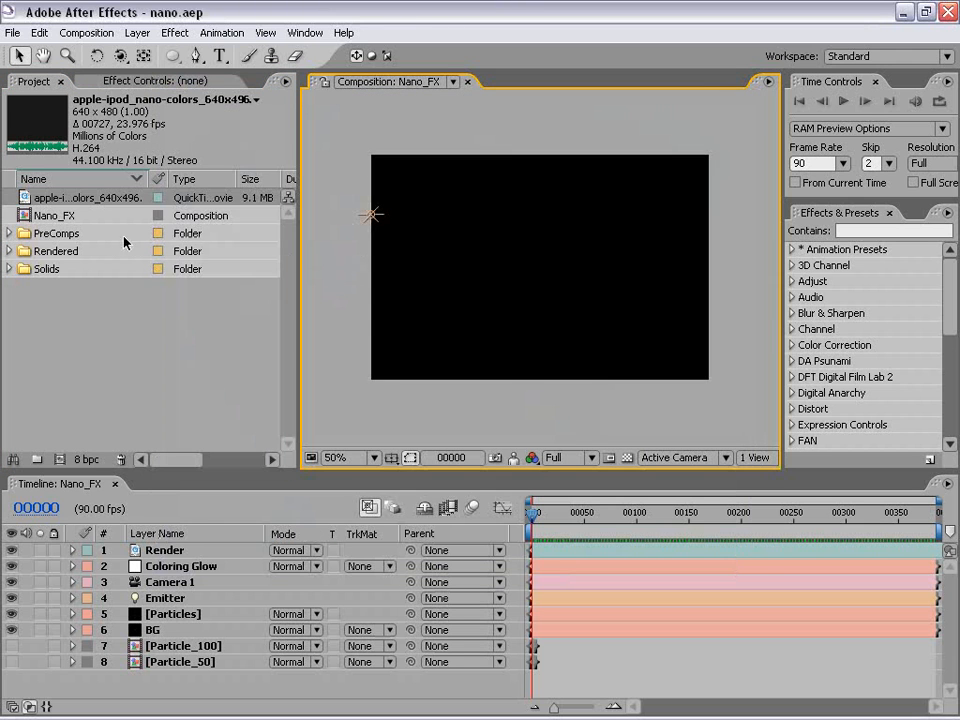
- RAM preview the finished Nano_FX composition in an enlarged viewer to examine the light-streak effect, and restore the layout
left_click(152, 336)
left_click(488, 408)
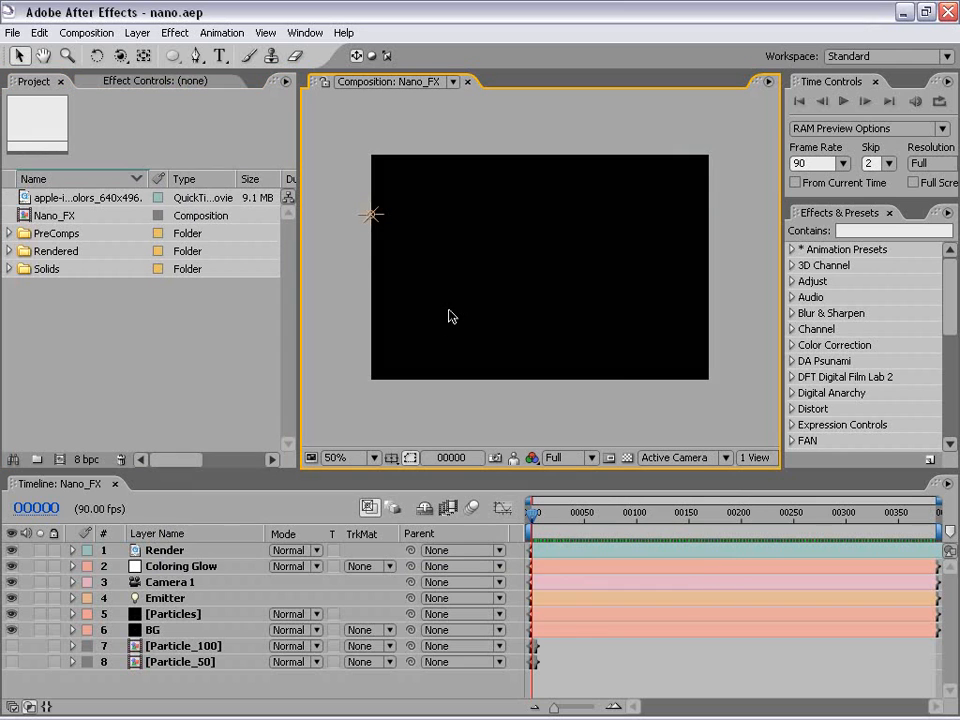
key("KP_0")
key("space")
scroll(462, 386, "up", 1)
key("grave")
key("KP_0")
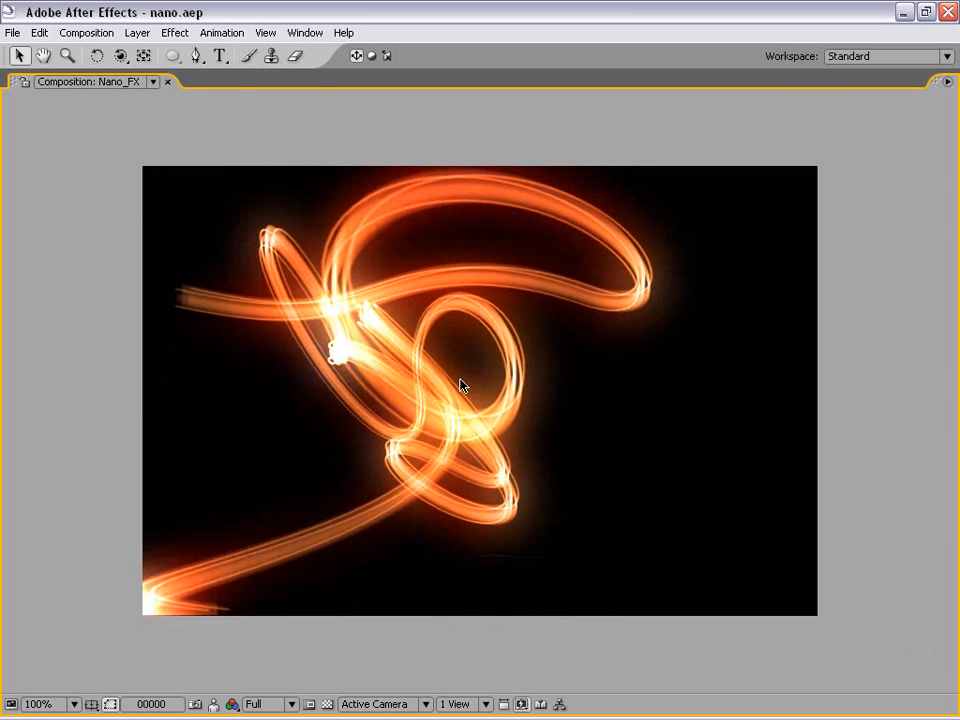
key("space")
key("grave")
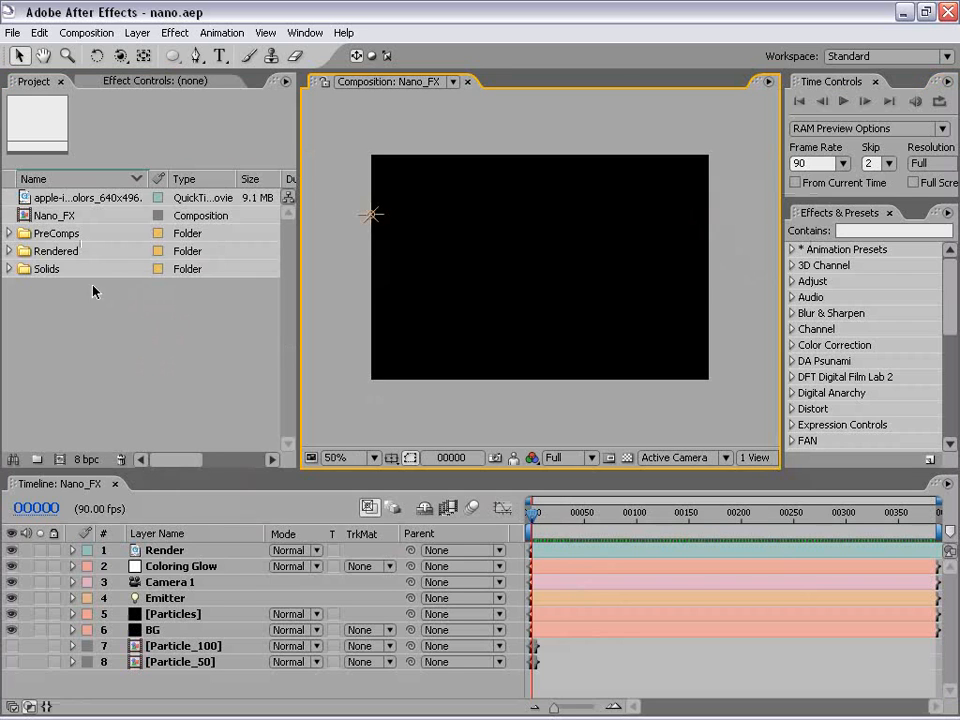
- Begin a new composition at 720 x 480, Square Pixels, 30 fps, with a duration of 300 frames
left_click(34, 80)
left_click(86, 32)
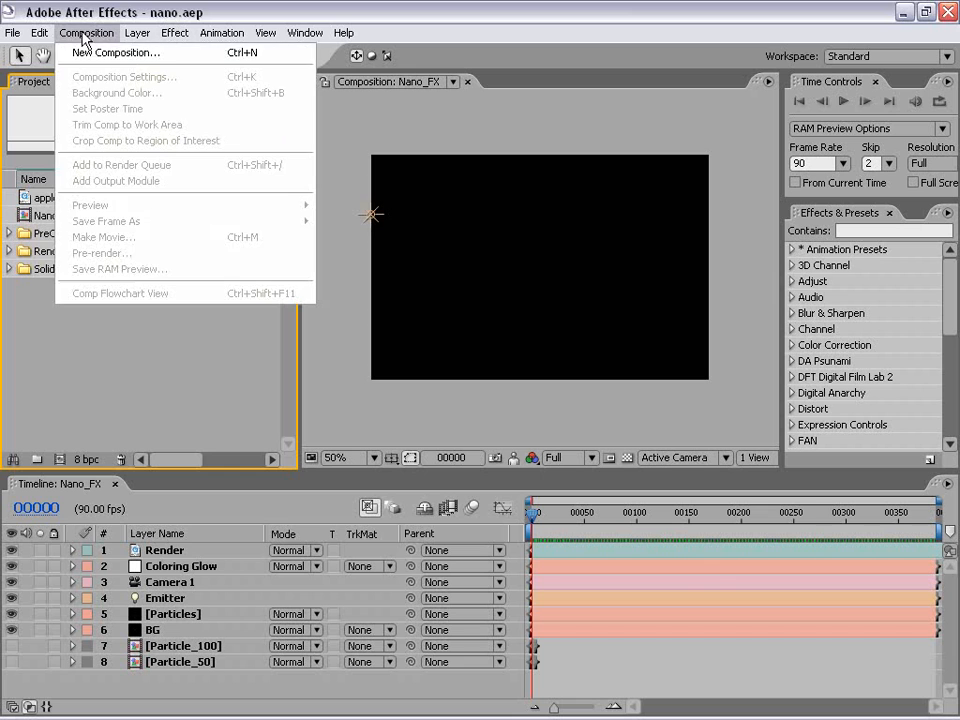
left_click(62, 52)
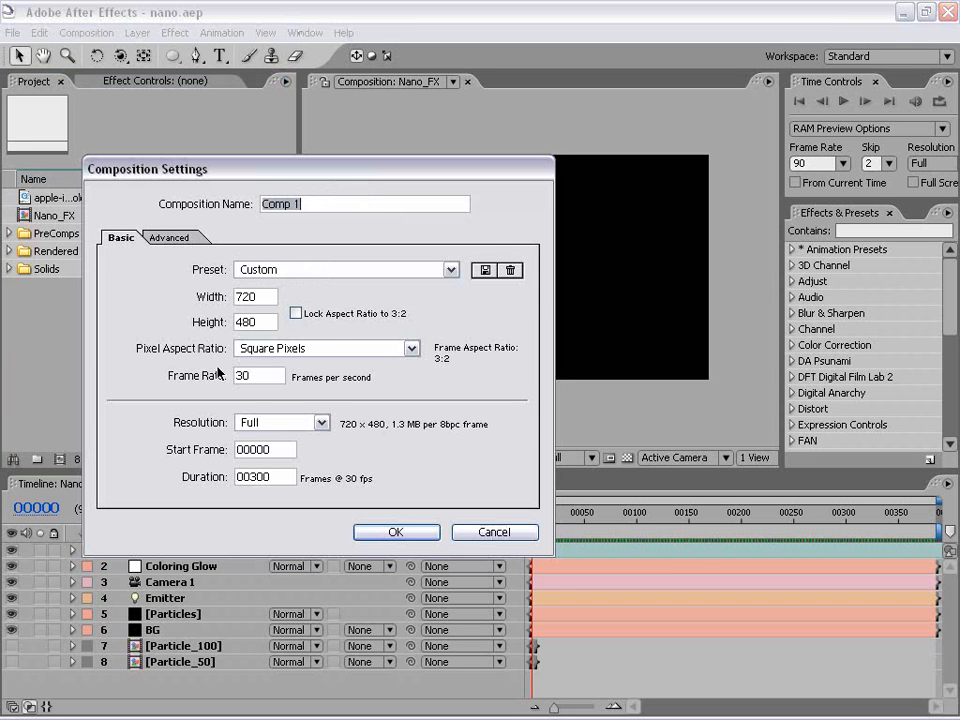
double_click(248, 296)
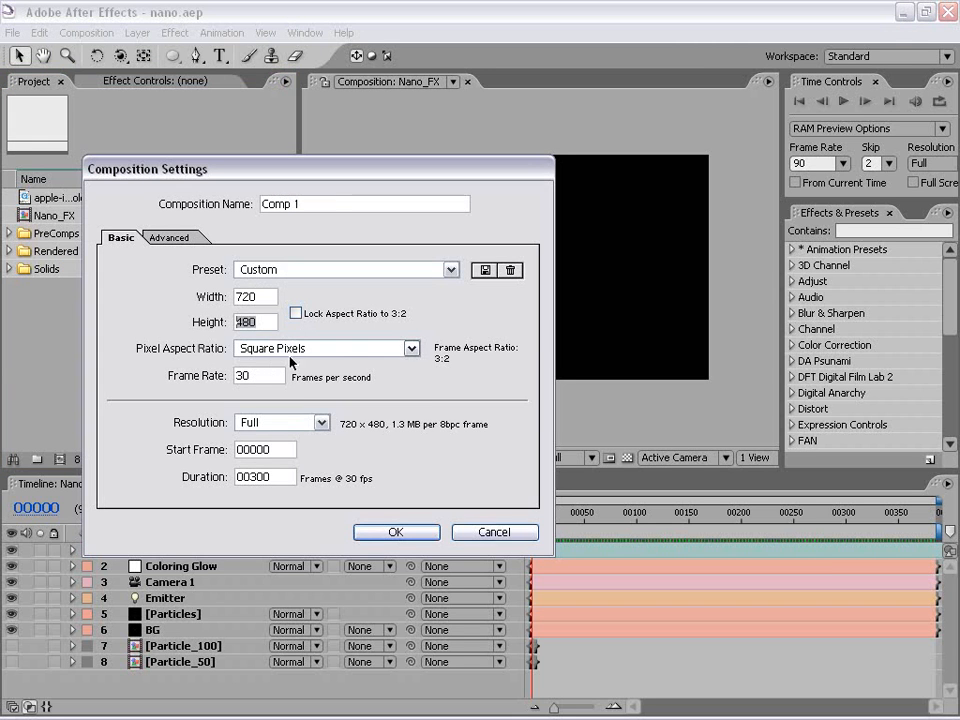
left_click(410, 348)
left_click(305, 364)
left_click(240, 378)
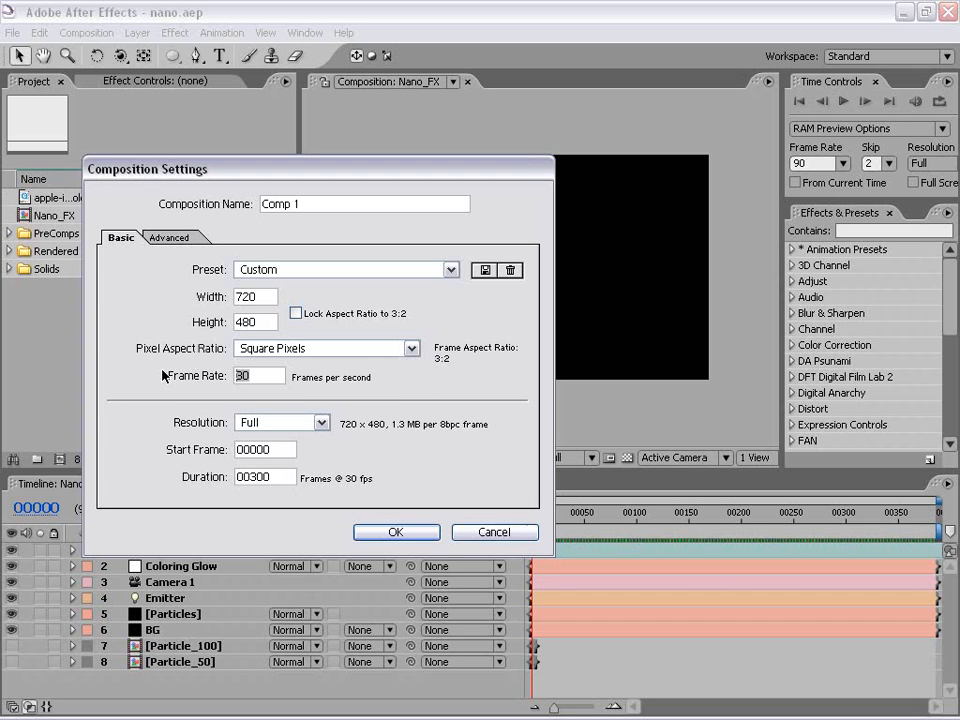
left_click(286, 481)
left_click_drag(286, 481, 214, 484)
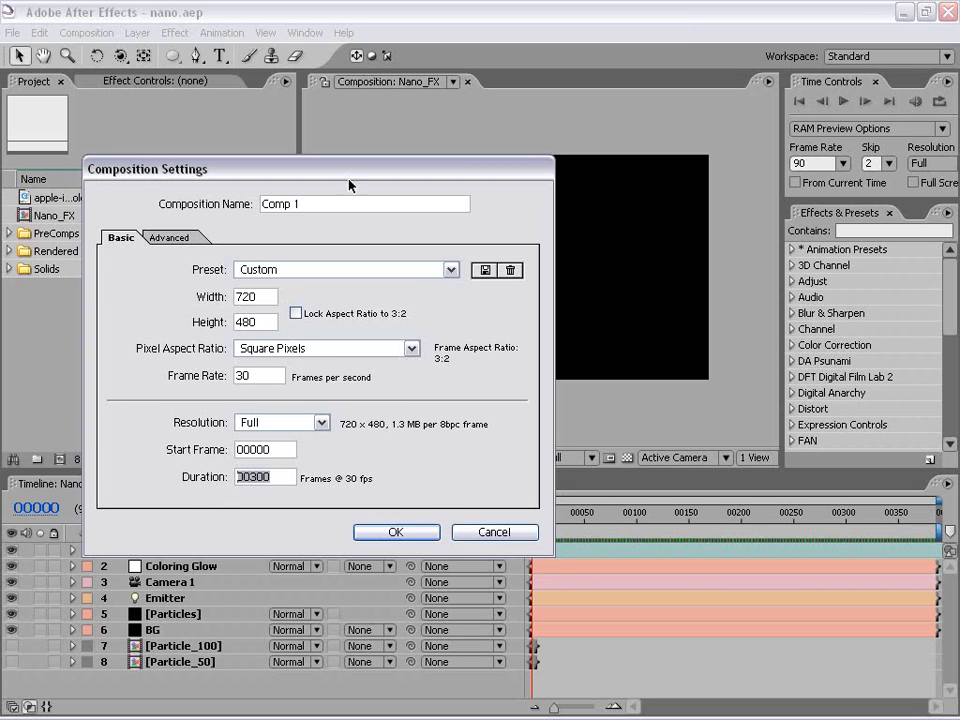
- Name the new composition Nano_Ad and create it
left_click_drag(326, 202, 263, 208)
type("Nano ")
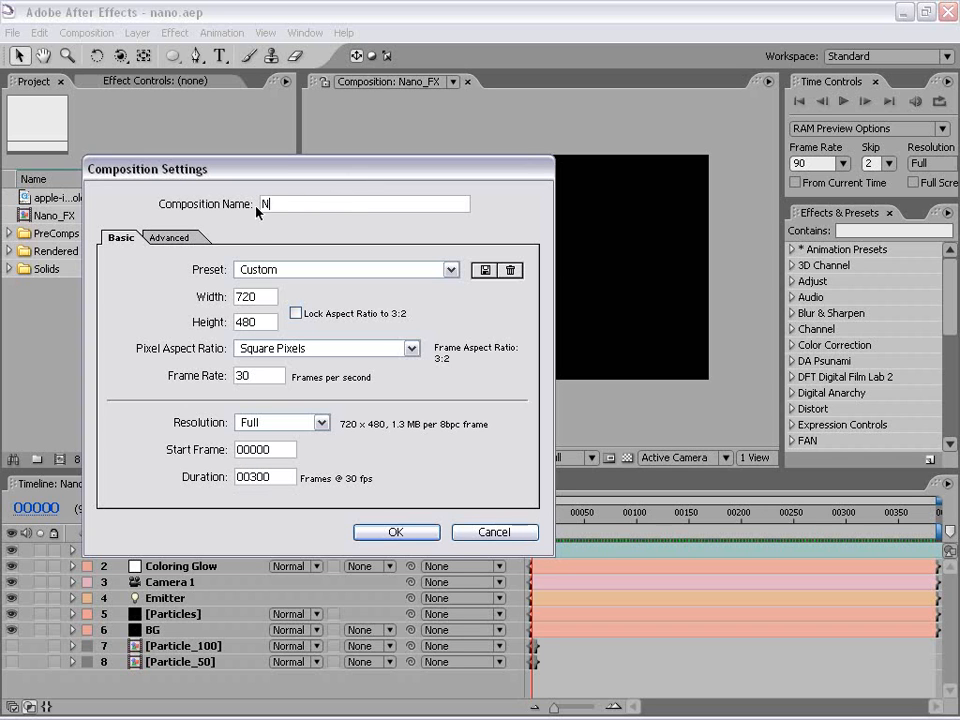
type("_ad")
key("BackSpace")
key("BackSpace")
type("Ad")
key("Return")
left_click(405, 408)
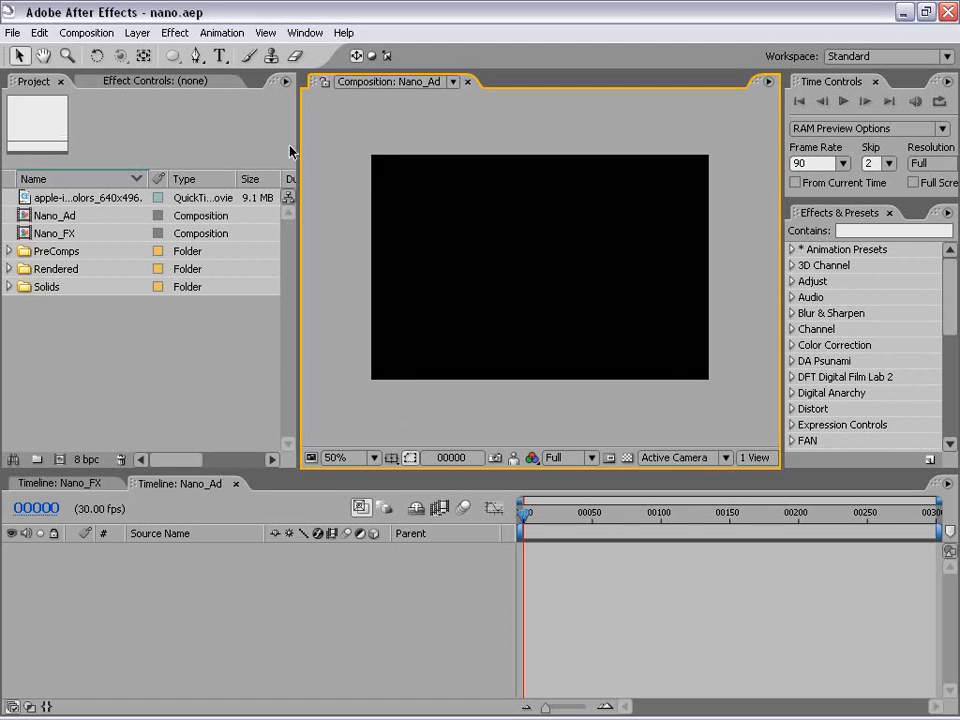
- Create a comp-sized solid layer in Nano_Ad with its colour set to black (000000)
left_click_drag(298, 146, 250, 150)
left_click(137, 33)
mouse_move(125, 50)
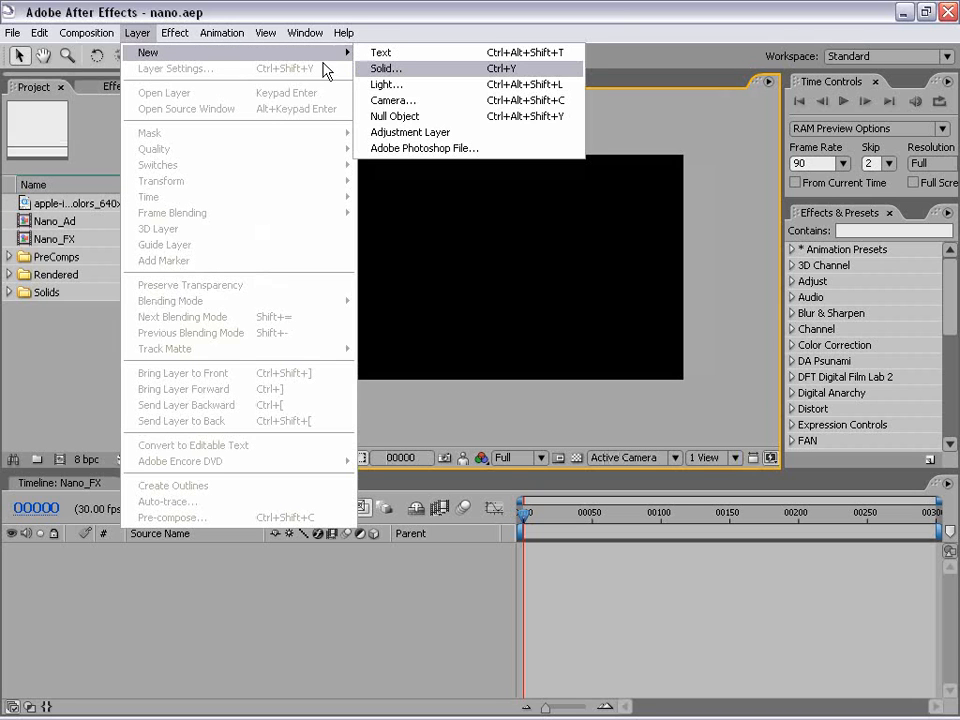
left_click(416, 75)
key("Tab")
left_click(487, 366)
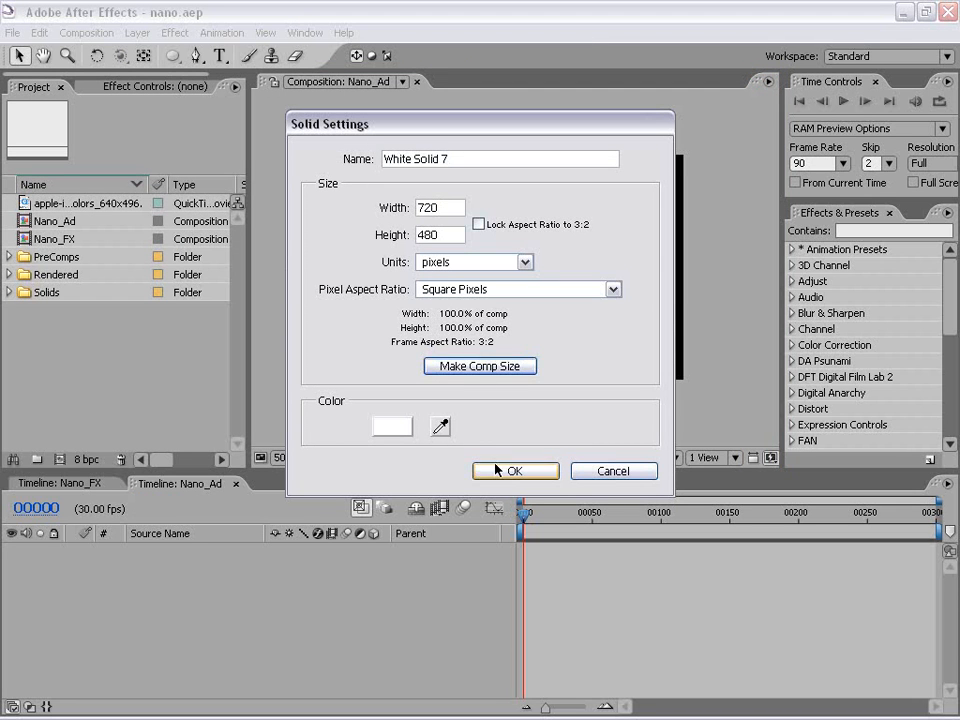
left_click(392, 426)
left_click_drag(407, 399, 705, 613)
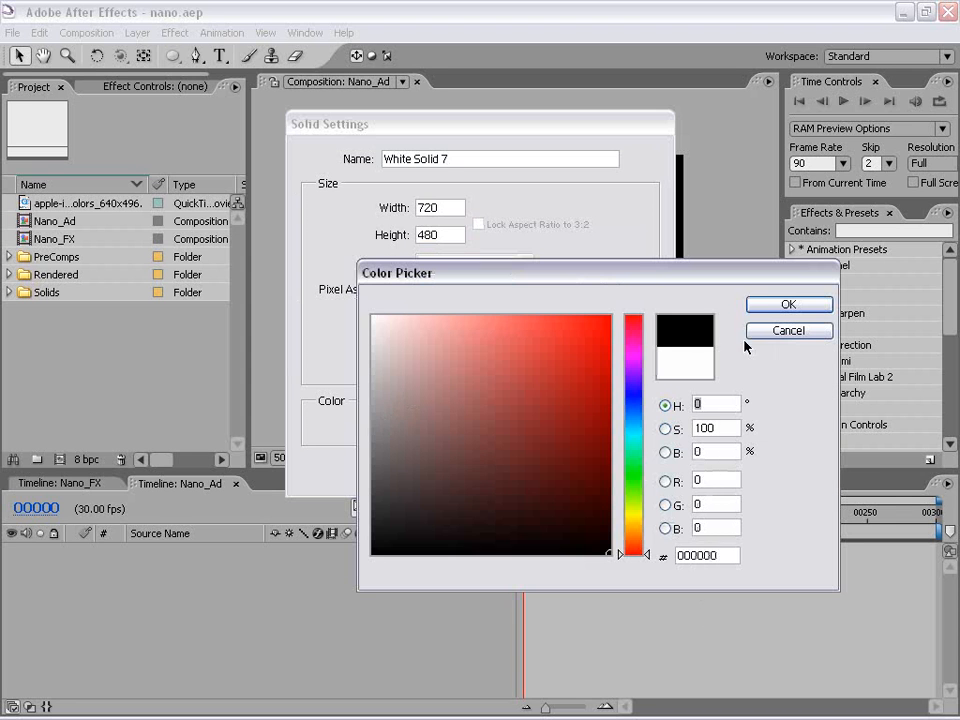
left_click(786, 304)
left_click(516, 469)
- Rename the black solid layer to BG
left_click(177, 551)
key("Return")
type("BG")
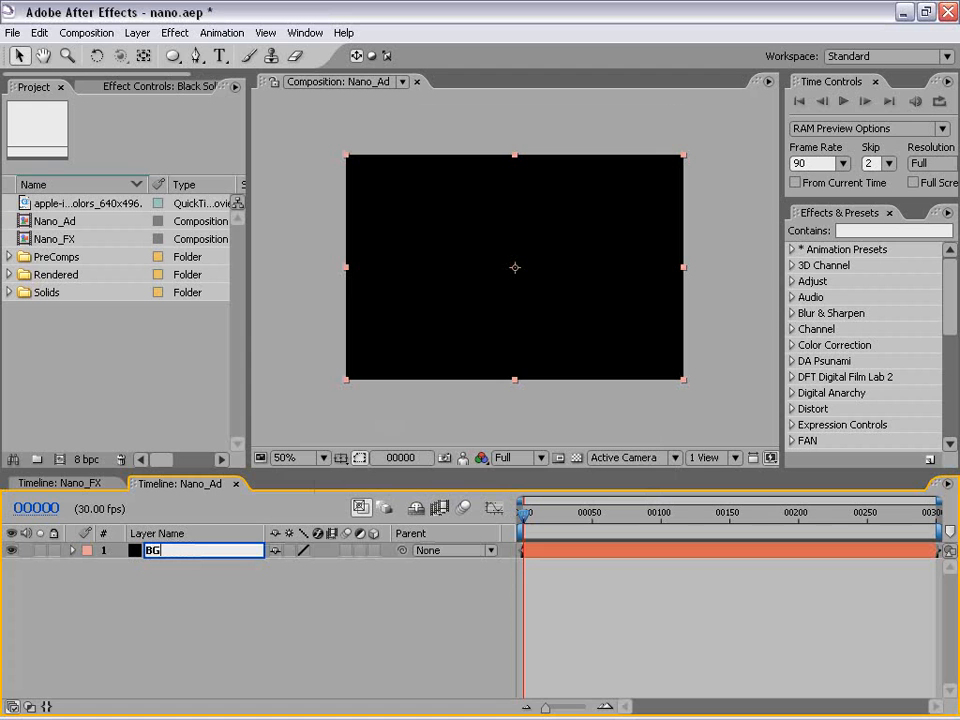
left_click(155, 570)
- Duplicate the BG layer and rename the copy on top Particles
left_click(155, 551)
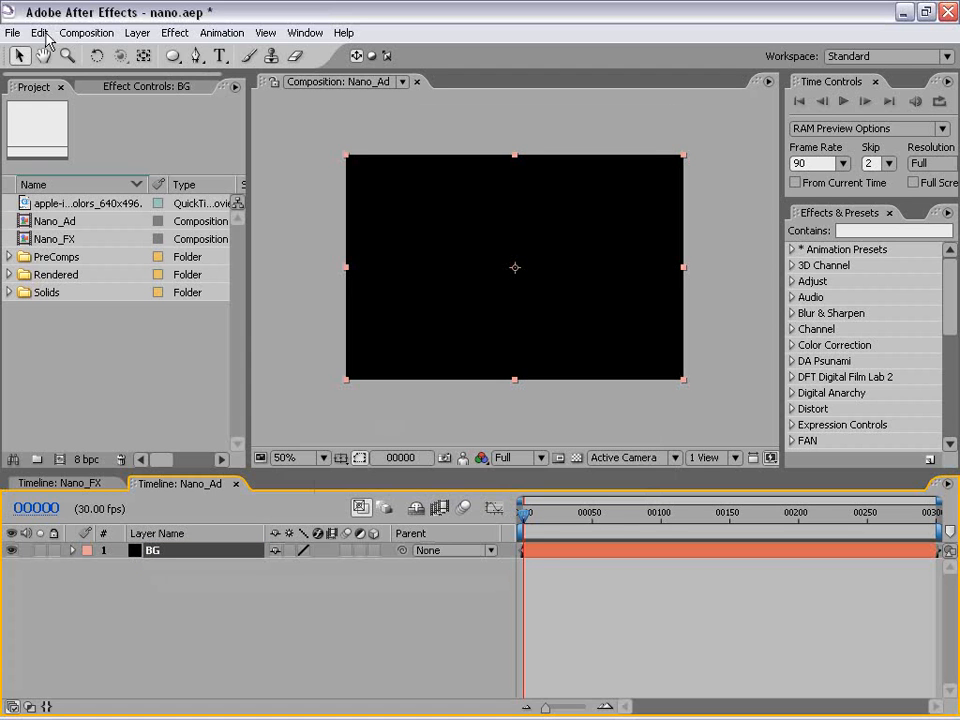
left_click(39, 32)
left_click(70, 197)
left_click(148, 416)
left_click(153, 551)
key("Return")
type("Particles")
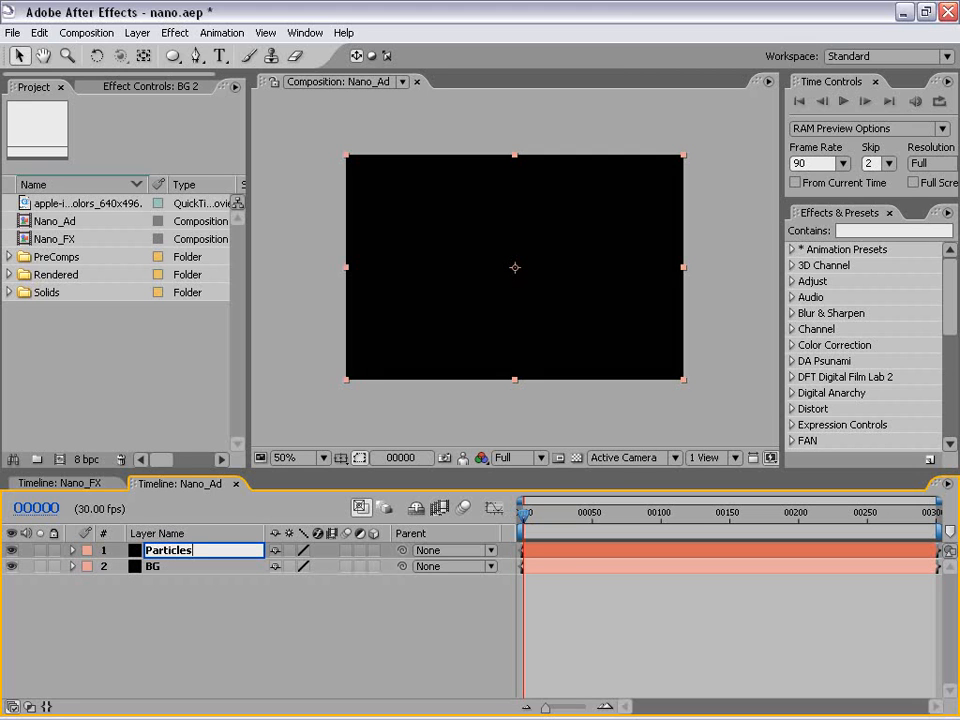
left_click(251, 621)
left_click(160, 551)
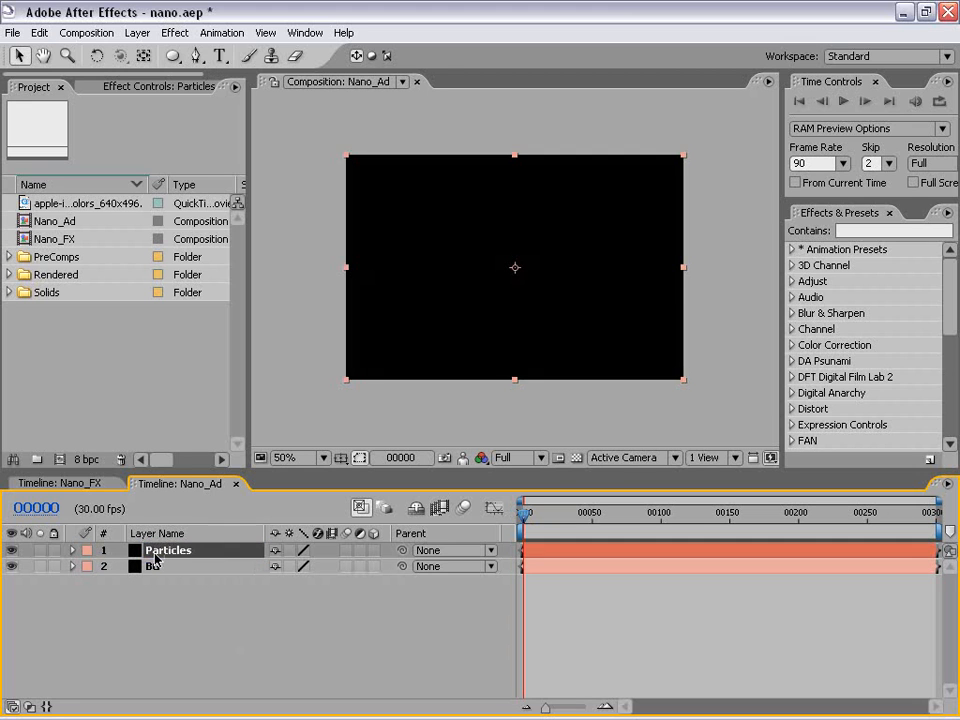
- Add an adjustment layer above Particles and rename it Color FX
left_click(553, 574)
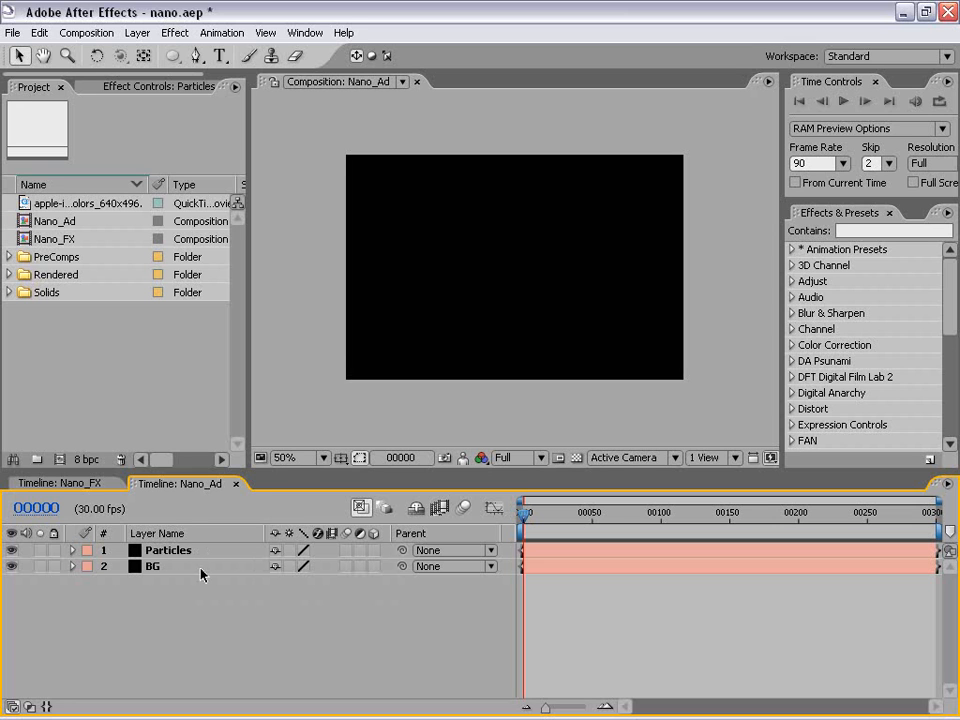
left_click(136, 32)
mouse_move(148, 53)
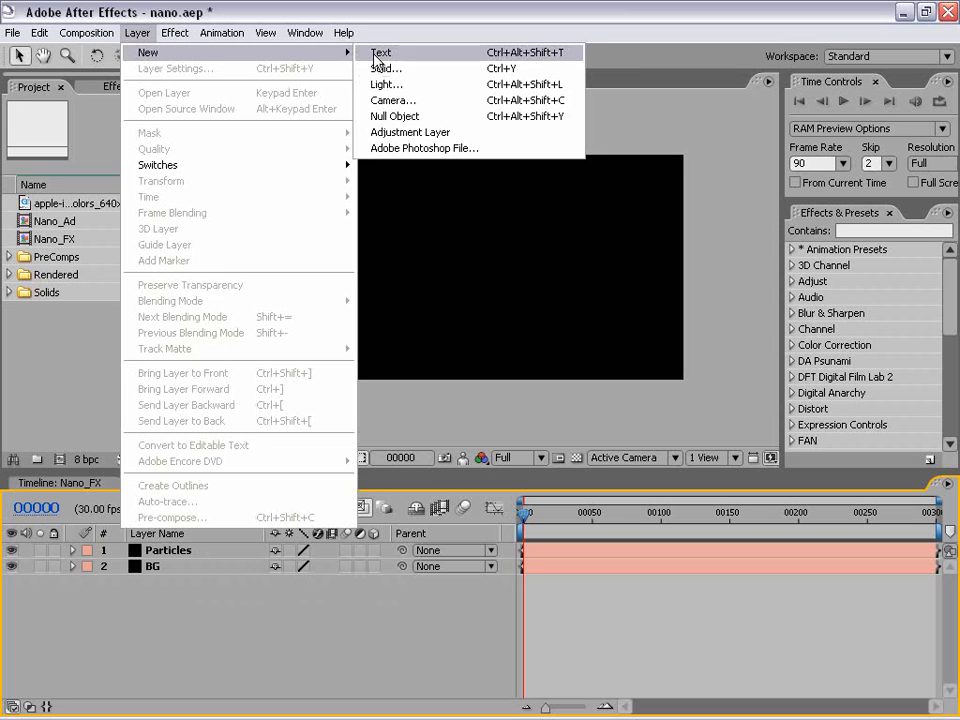
left_click(395, 132)
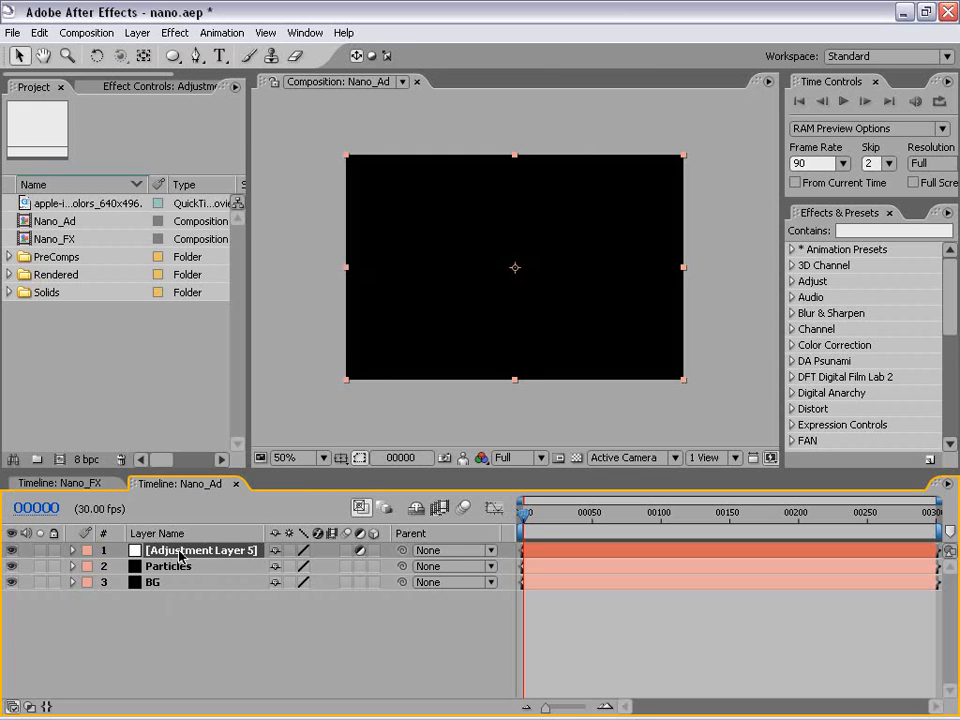
key("Return")
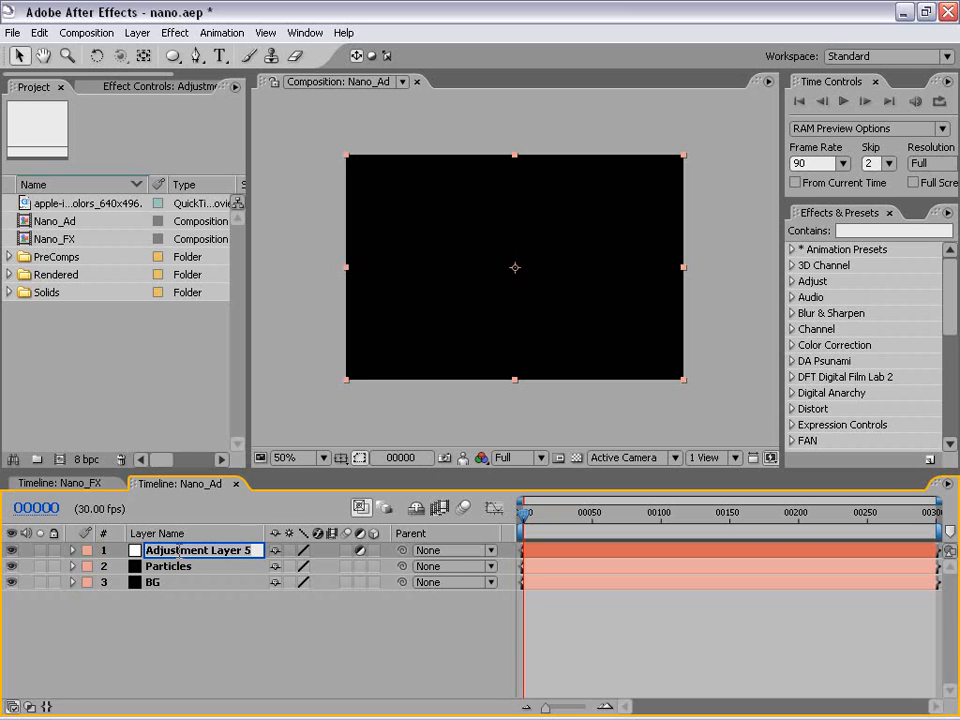
type("Color FX")
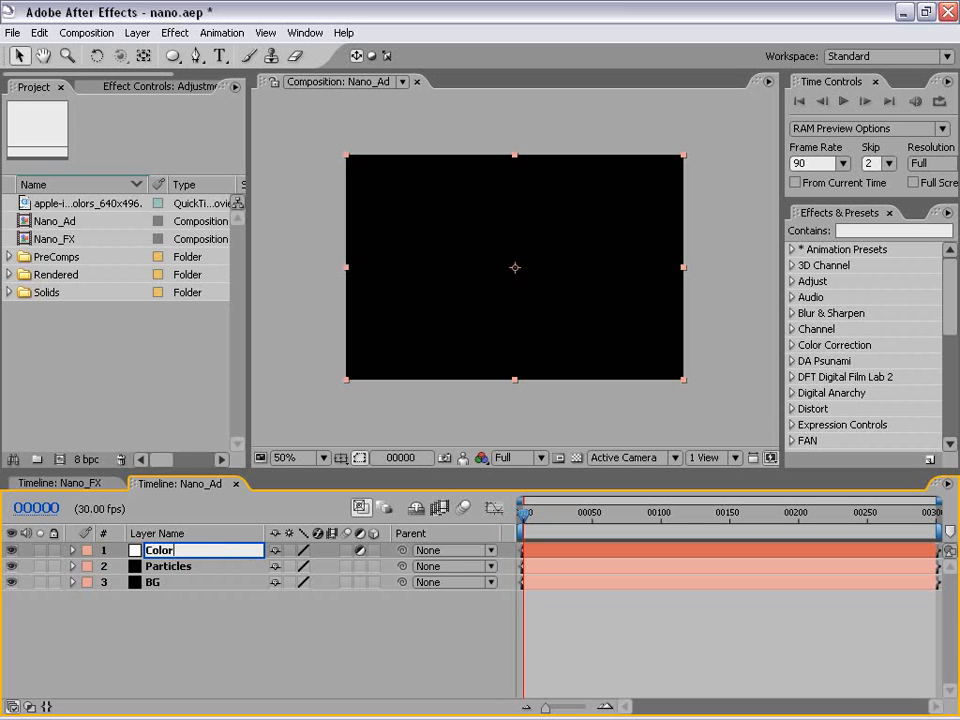
key("Return")
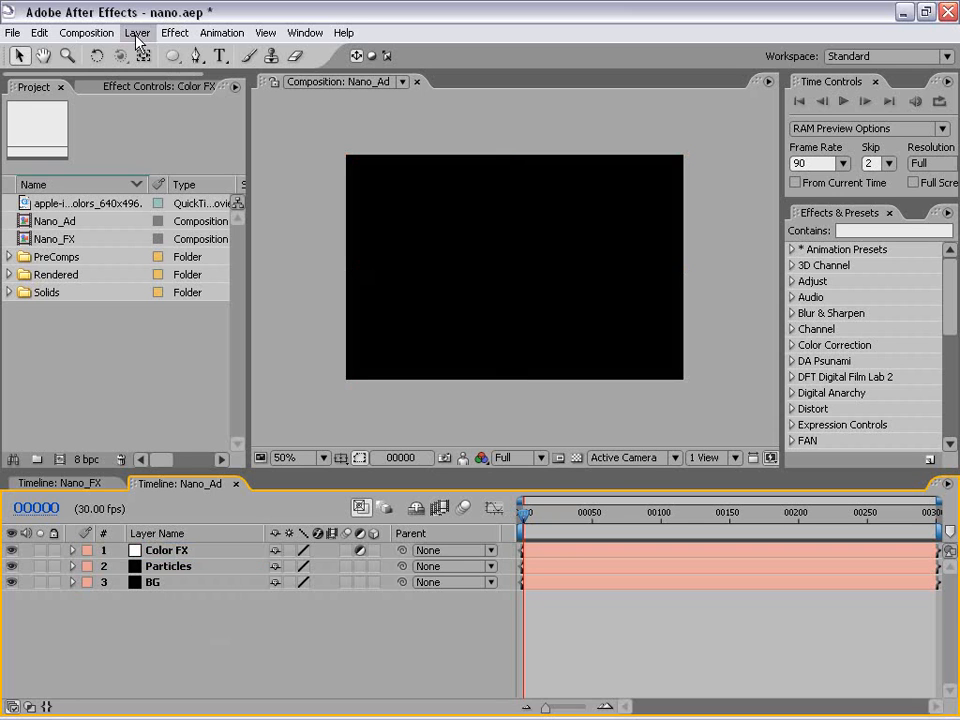
- Begin a new light layer and set its light type to Point
left_click(137, 32)
mouse_move(150, 62)
left_click(388, 85)
left_click_drag(650, 198, 152, 156)
left_click(302, 240)
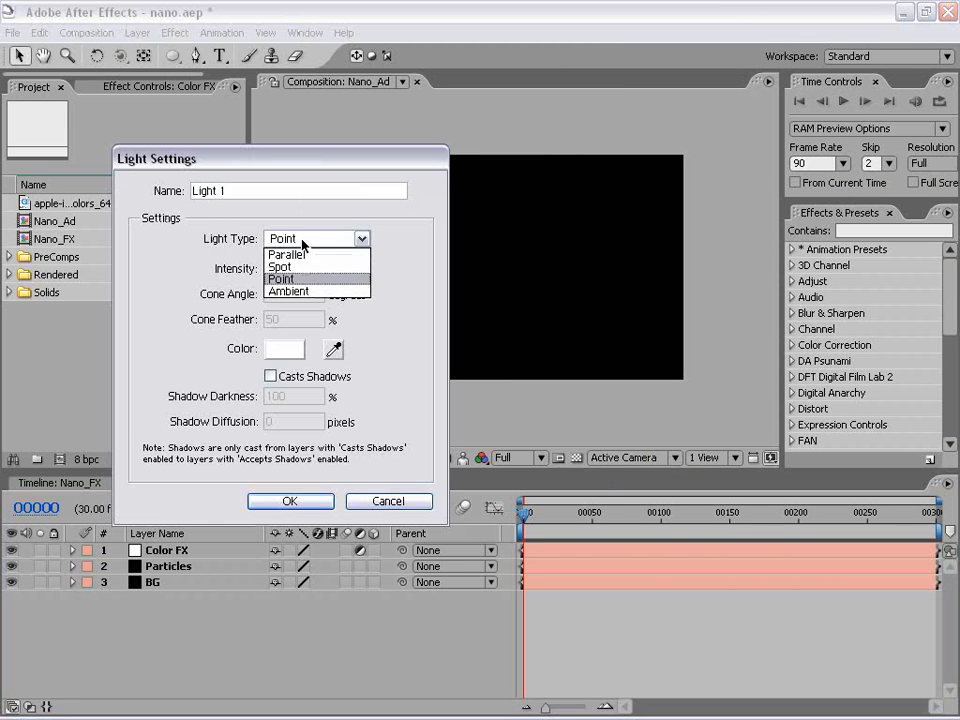
left_click(283, 273)
- Name the point light Emitter and add it to the composition
left_click_drag(279, 190, 76, 187)
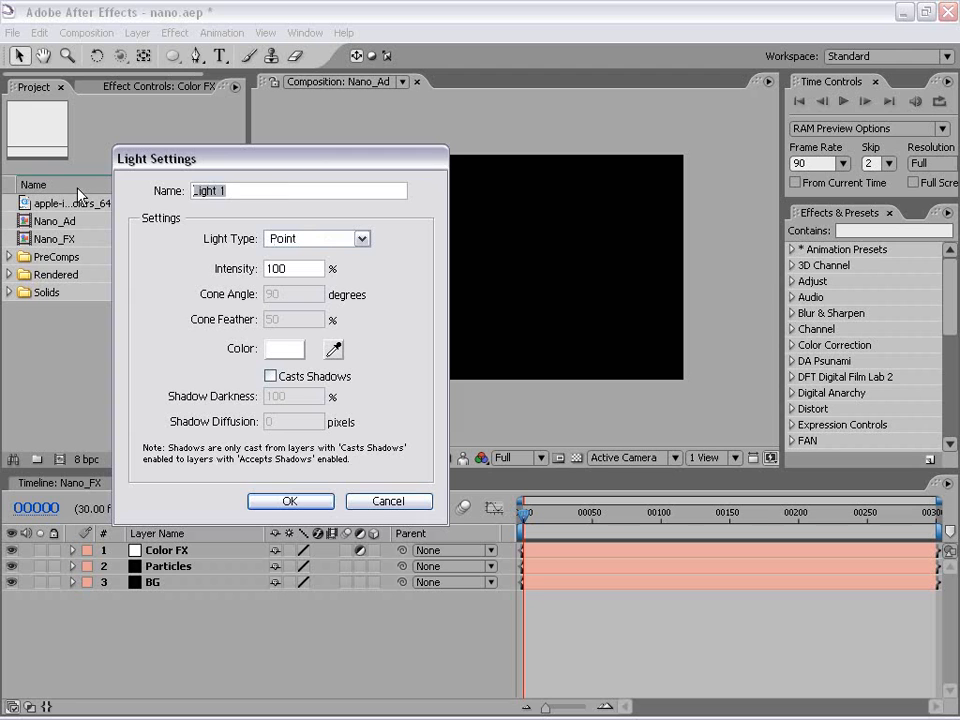
type("Emitter")
left_click_drag(229, 158, 312, 148)
key("shift+Home")
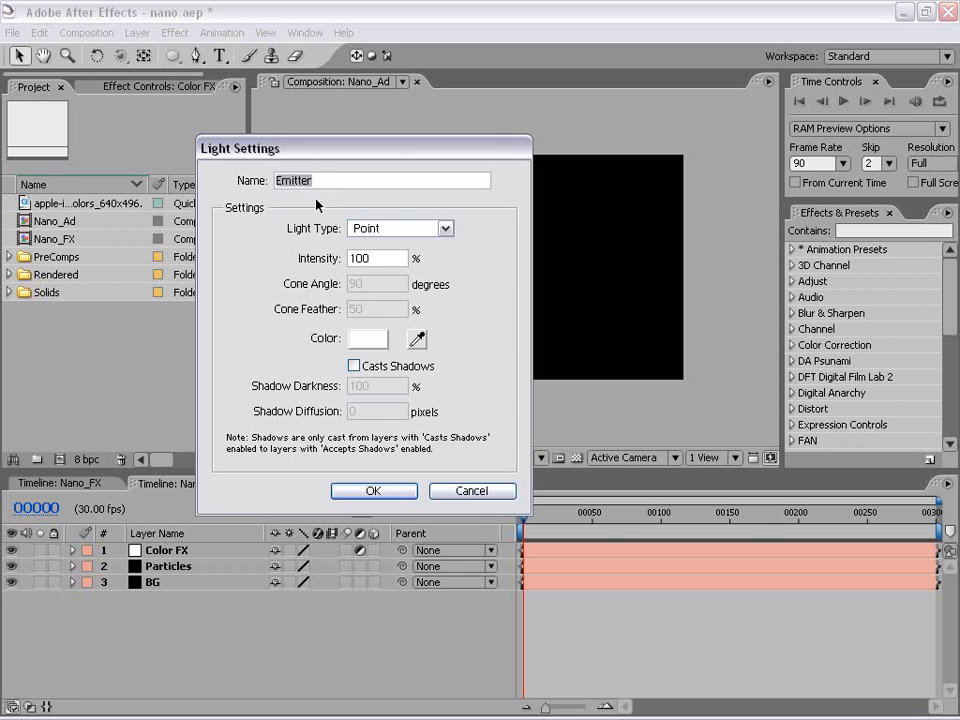
left_click(372, 495)
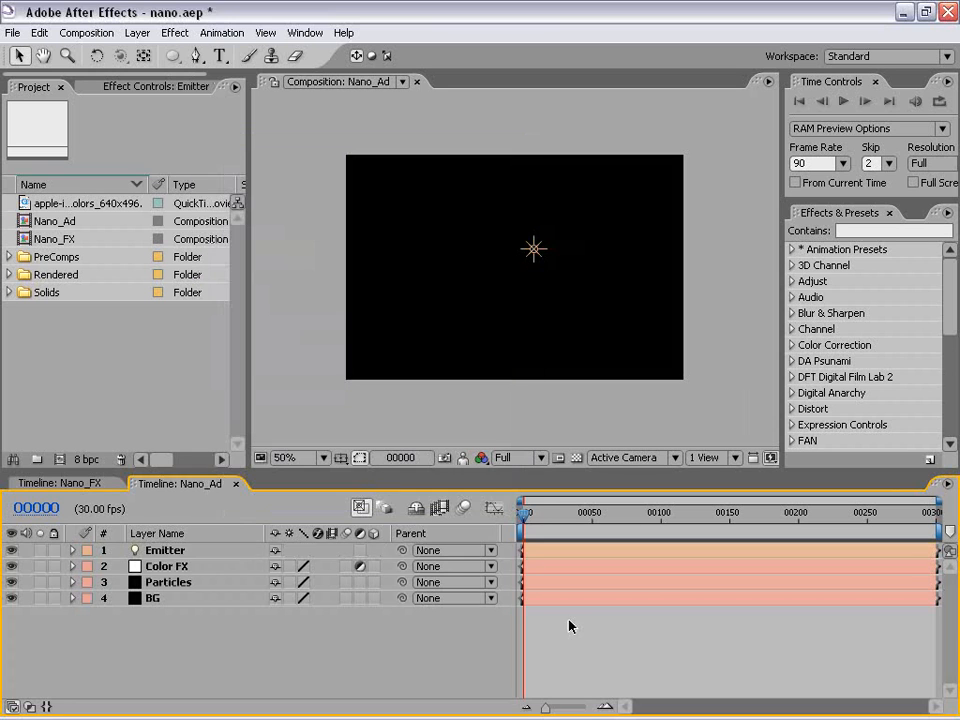
left_click(531, 251)
left_click(557, 638)
- Add a camera layer to the composition using the 35mm preset
left_click(137, 33)
mouse_move(147, 55)
left_click(428, 100)
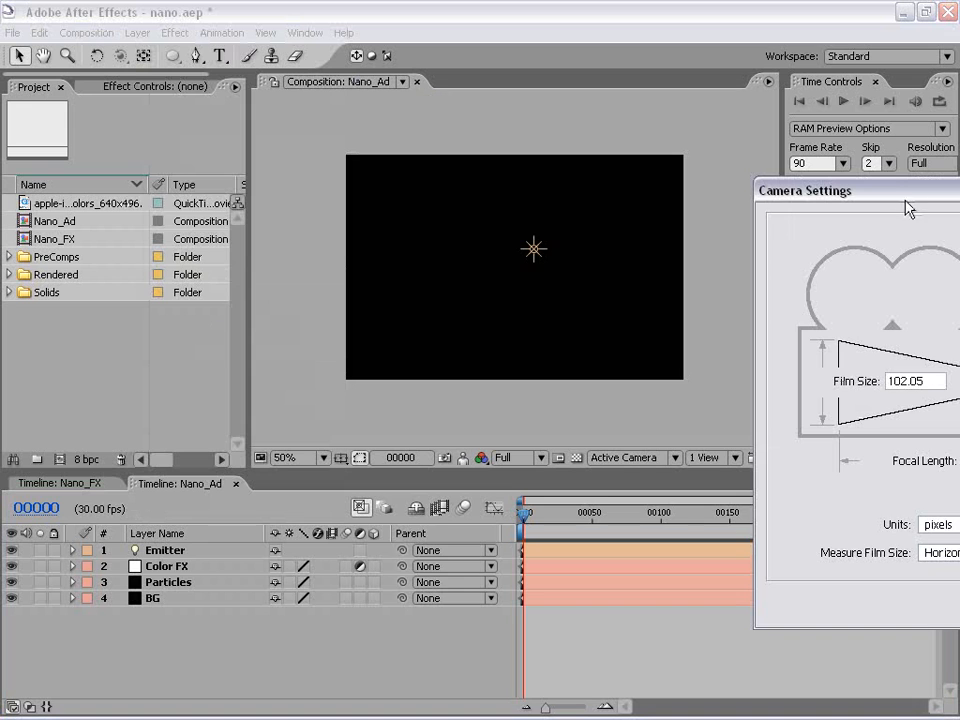
left_click_drag(912, 195, 240, 195)
left_click(489, 256)
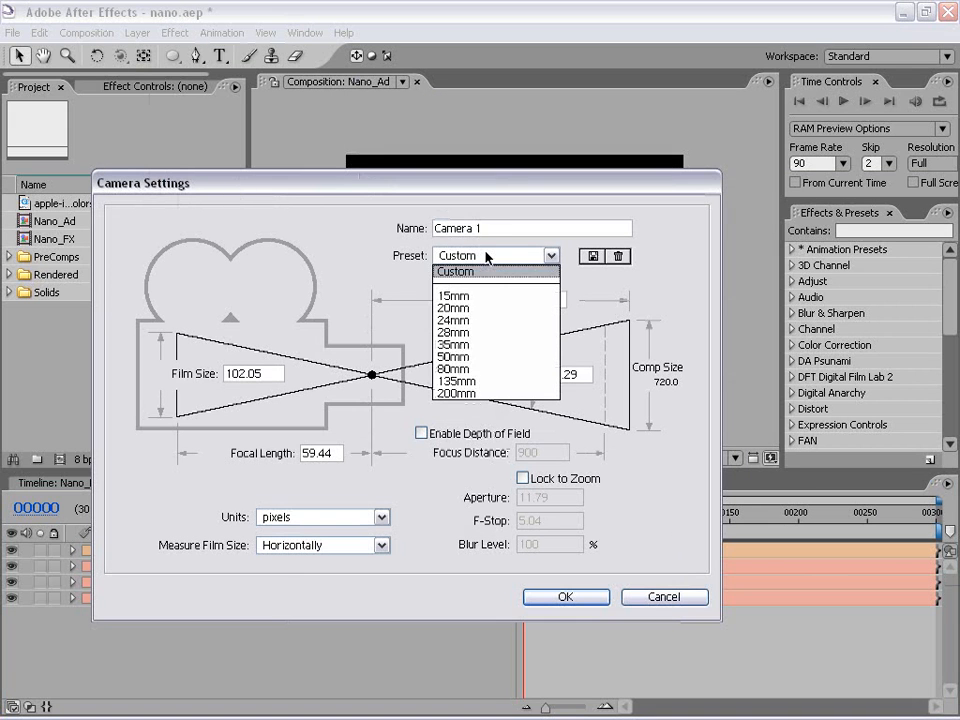
left_click(455, 345)
left_click_drag(369, 184, 315, 122)
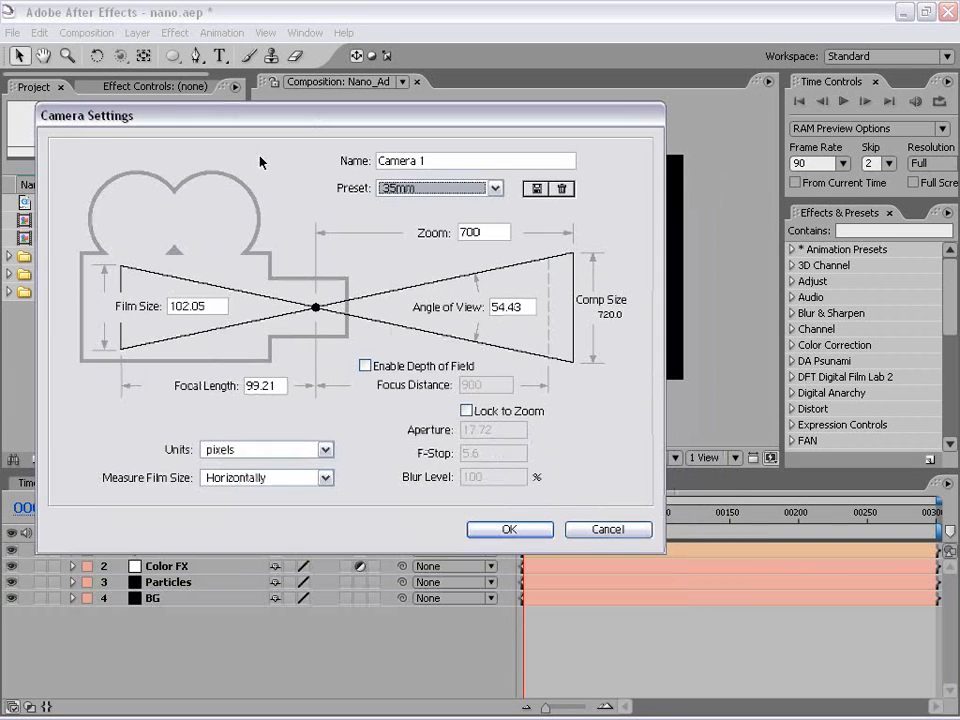
left_click(505, 529)
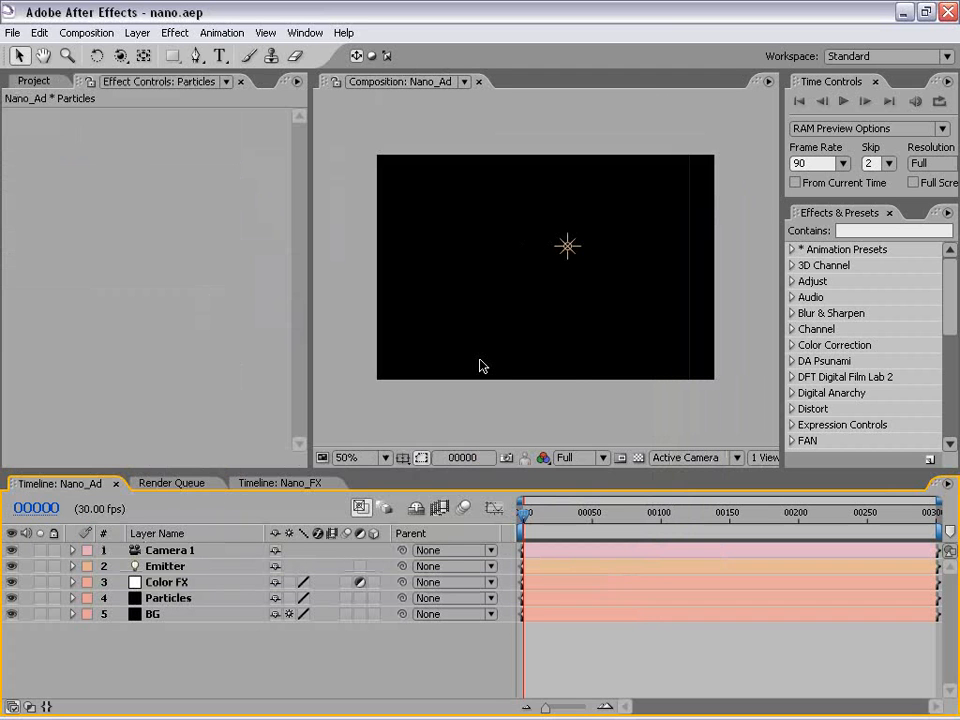
- Apply the Trapcode Particular effect to the Particles layer
left_click(168, 598)
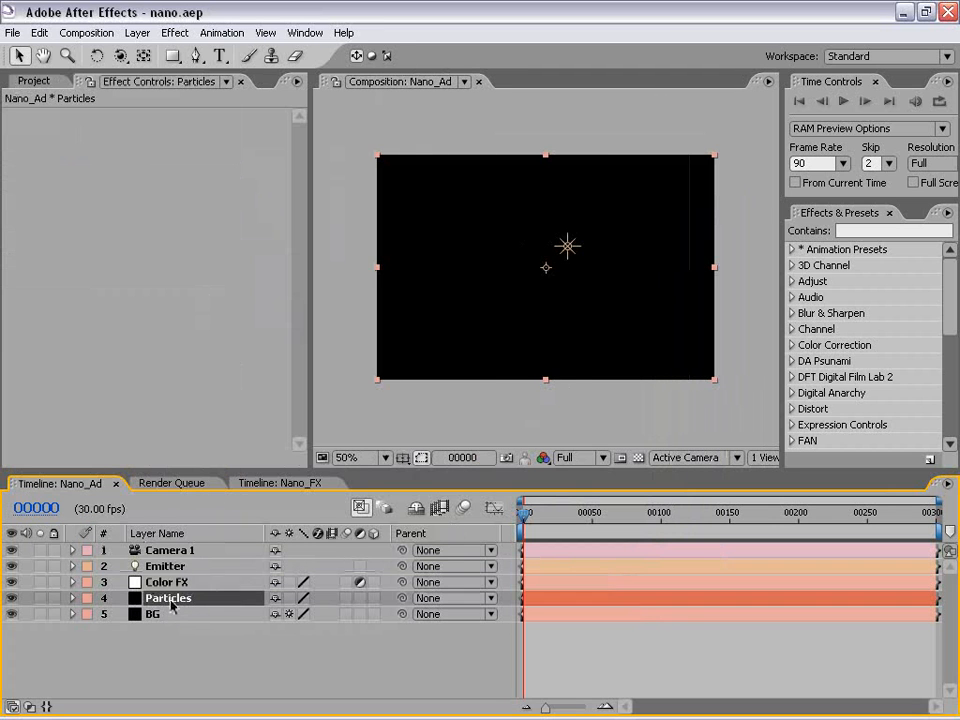
left_click(175, 32)
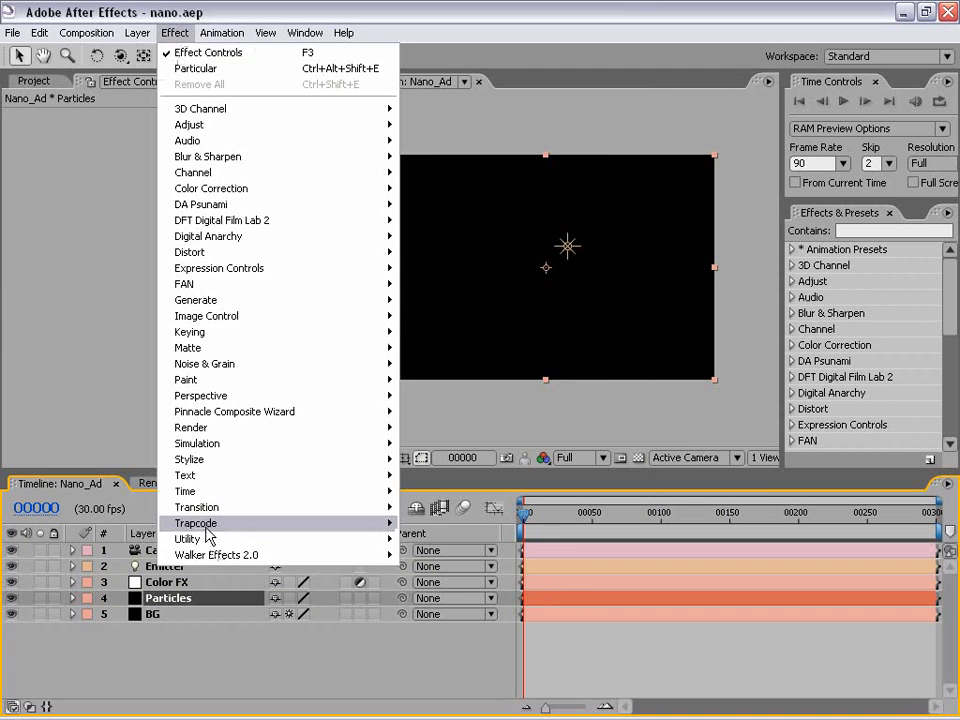
mouse_move(212, 531)
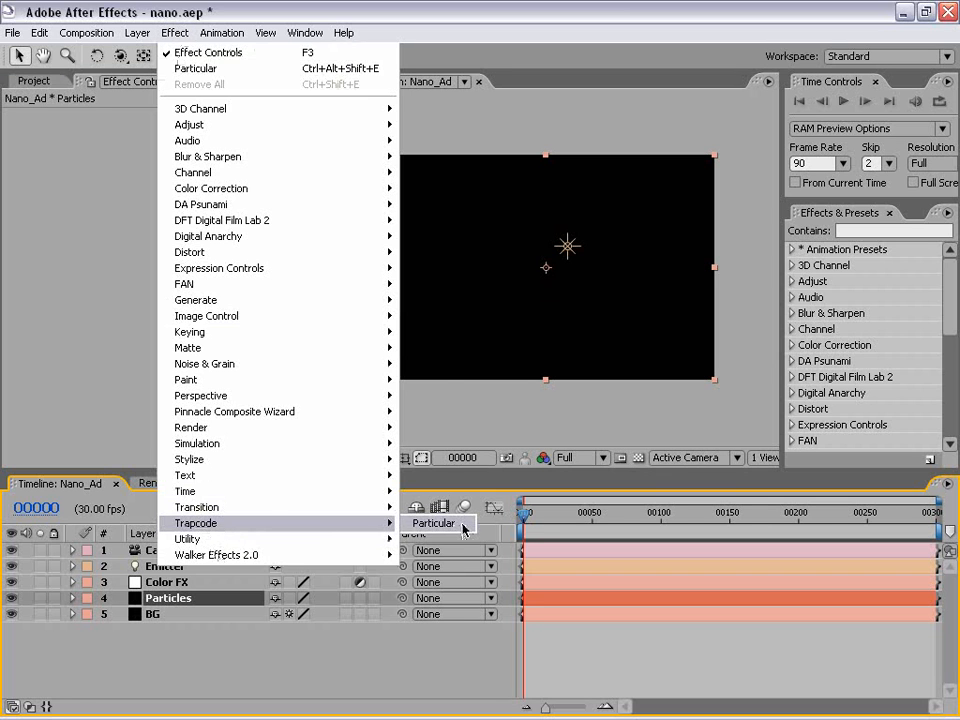
left_click(463, 531)
left_click_drag(364, 400, 340, 426)
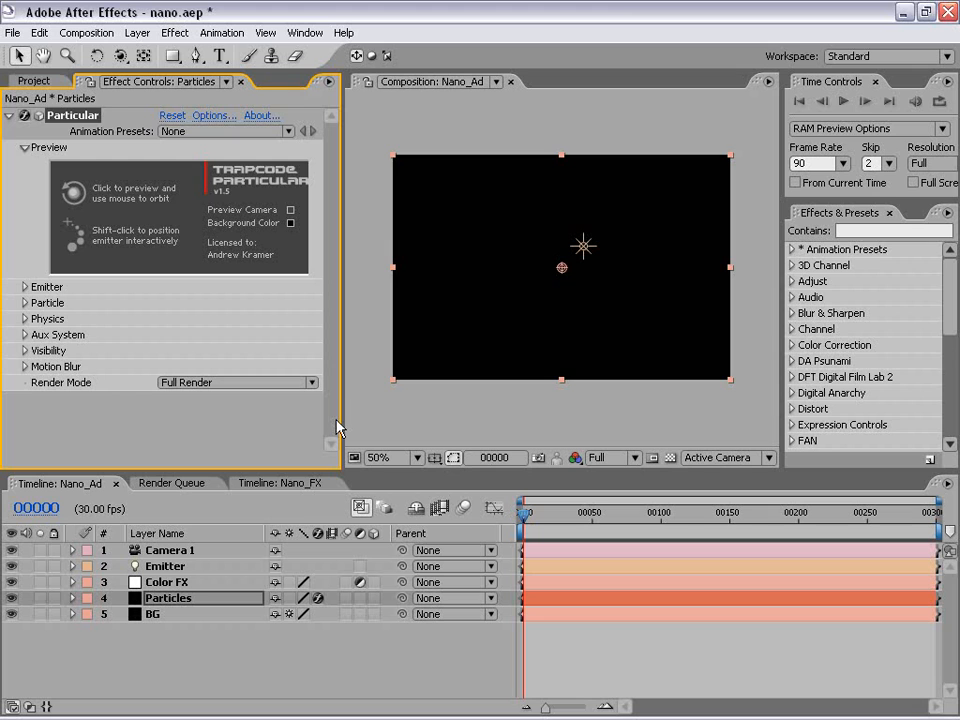
left_click(137, 417)
left_click(191, 647)
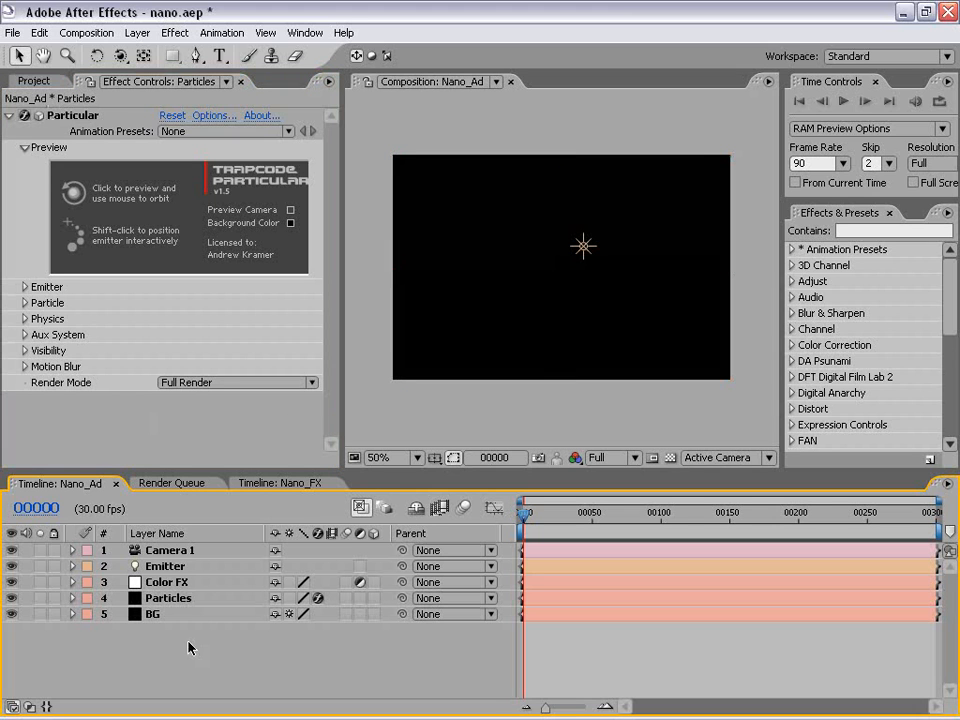
left_click(72, 118)
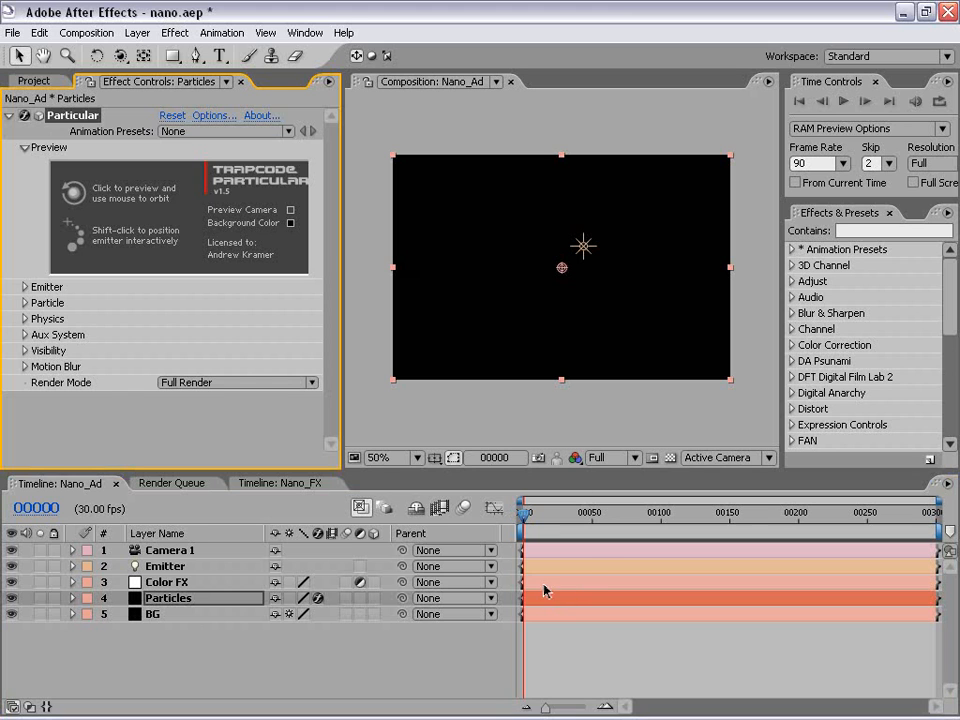
left_click(172, 599)
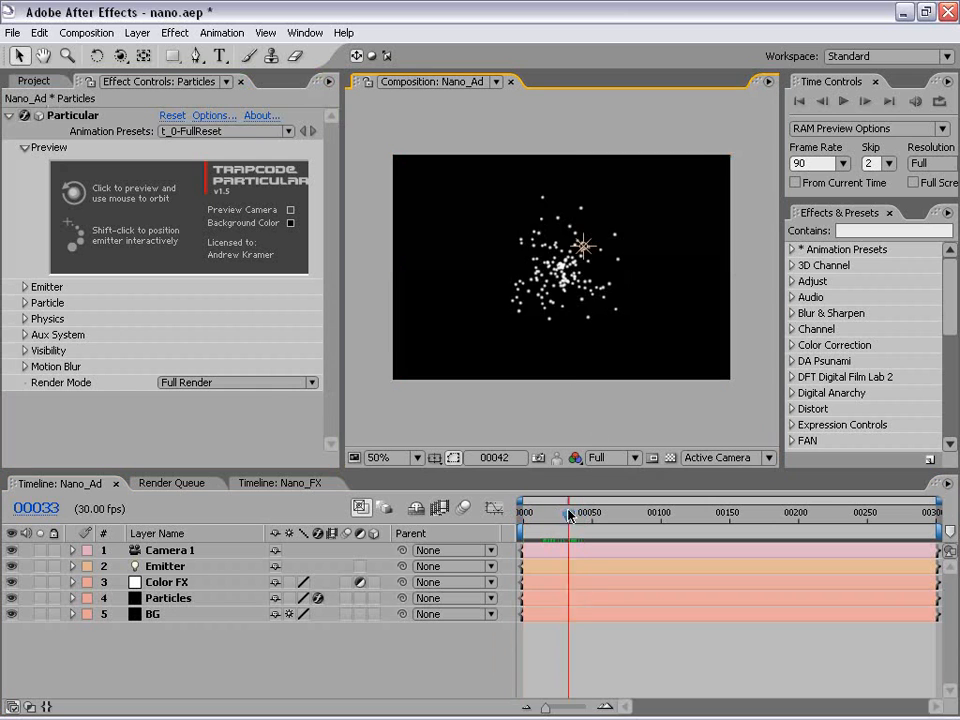
- Preview the default particle emission at several points in time
left_click(585, 518)
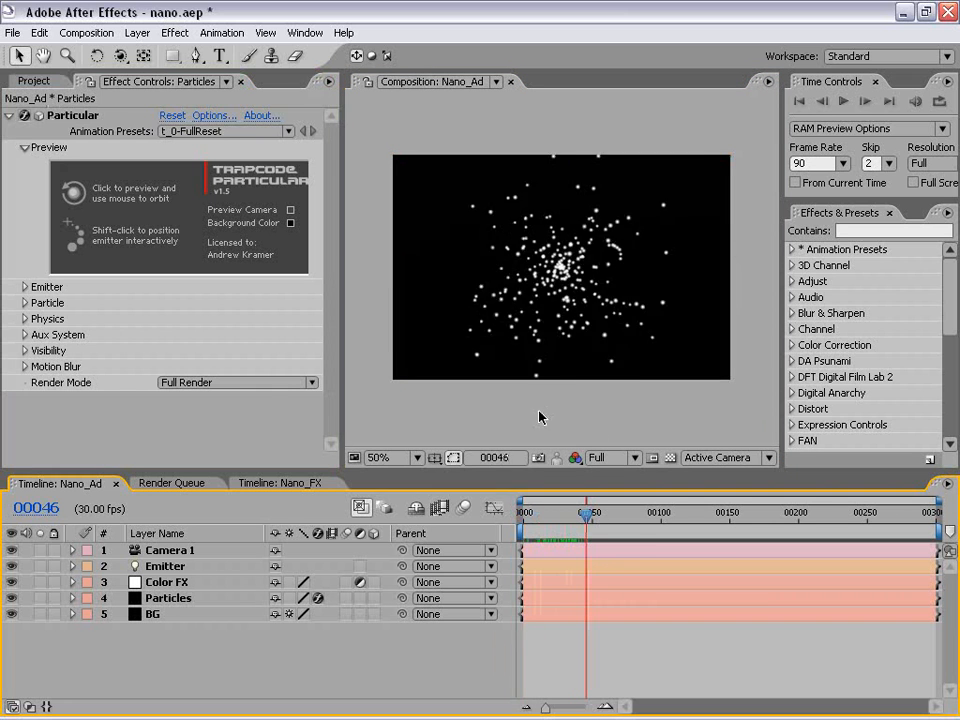
left_click(609, 515)
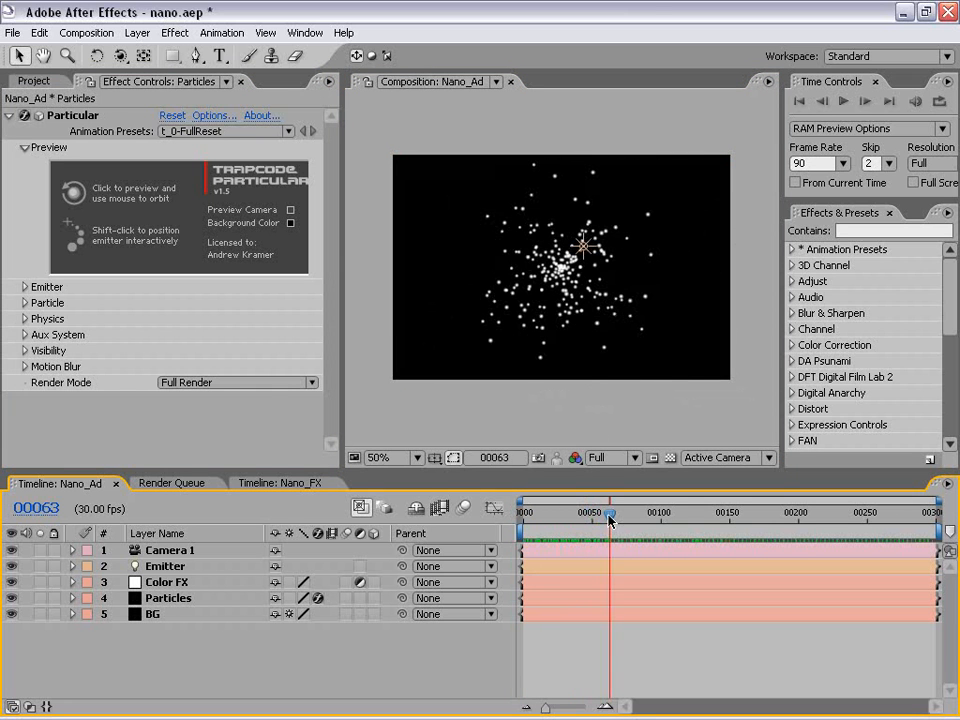
key("KP_0")
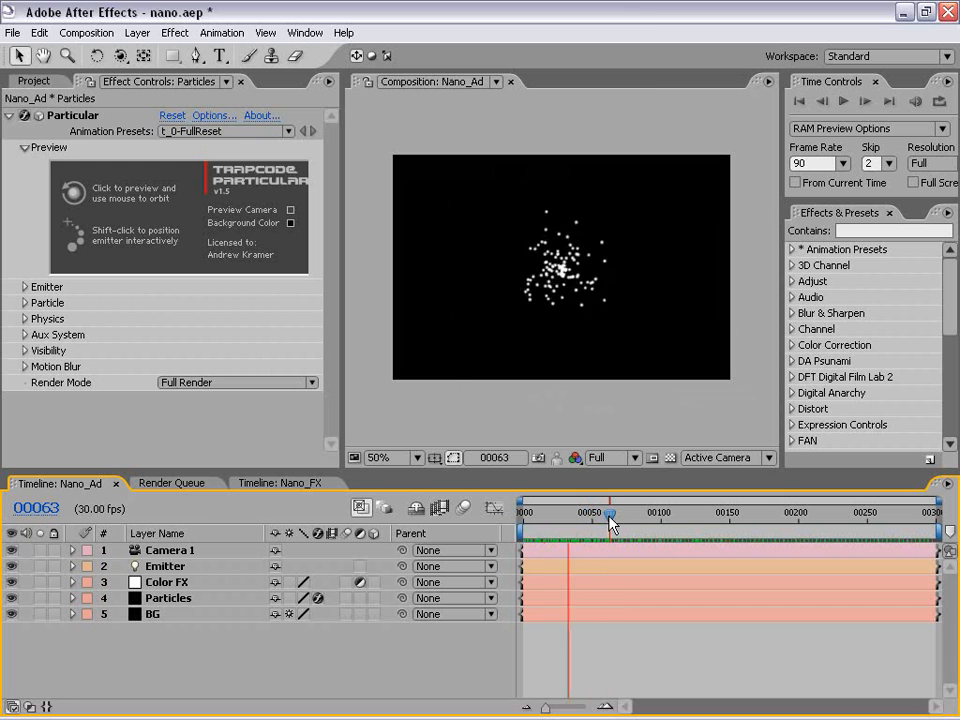
mouse_move(627, 515)
left_mouse_down()
mouse_move(590, 516)
mouse_move(633, 516)
mouse_move(612, 516)
left_mouse_up()
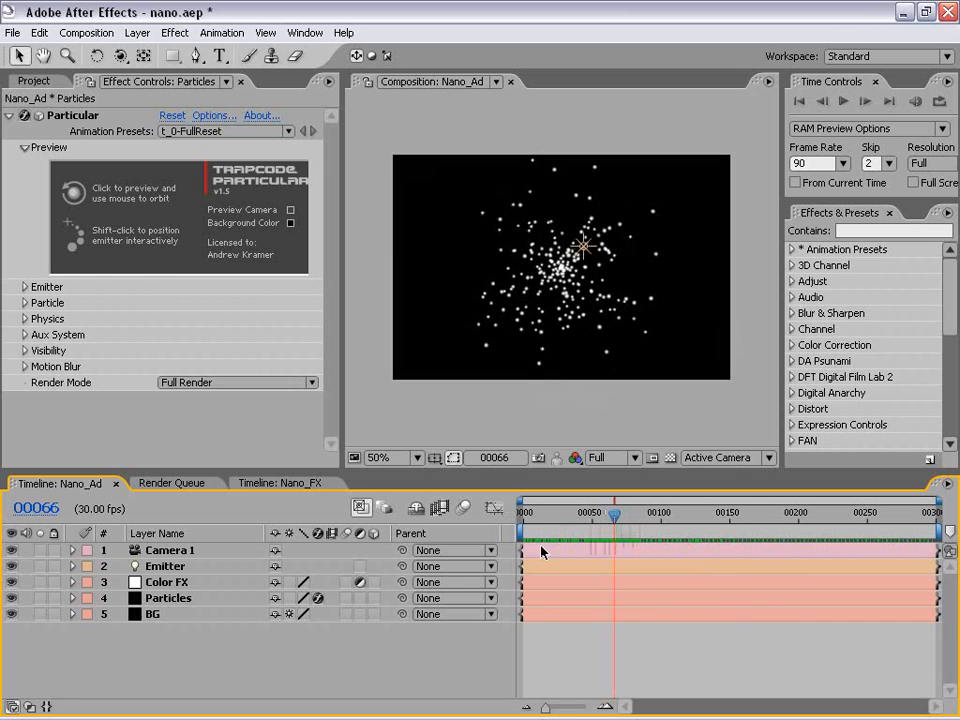
- In Particular's Emitter settings, raise Particles/sec to about 260 and change the emitter type to Light
left_click(24, 286)
scroll(22, 281, "down", 3)
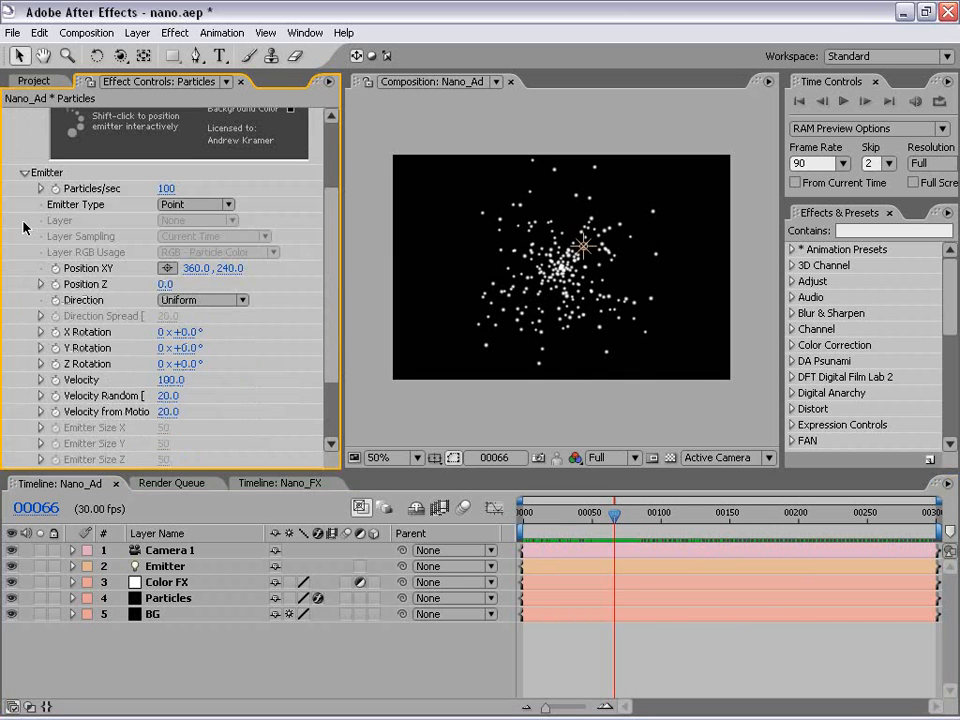
left_click_drag(345, 272, 399, 287)
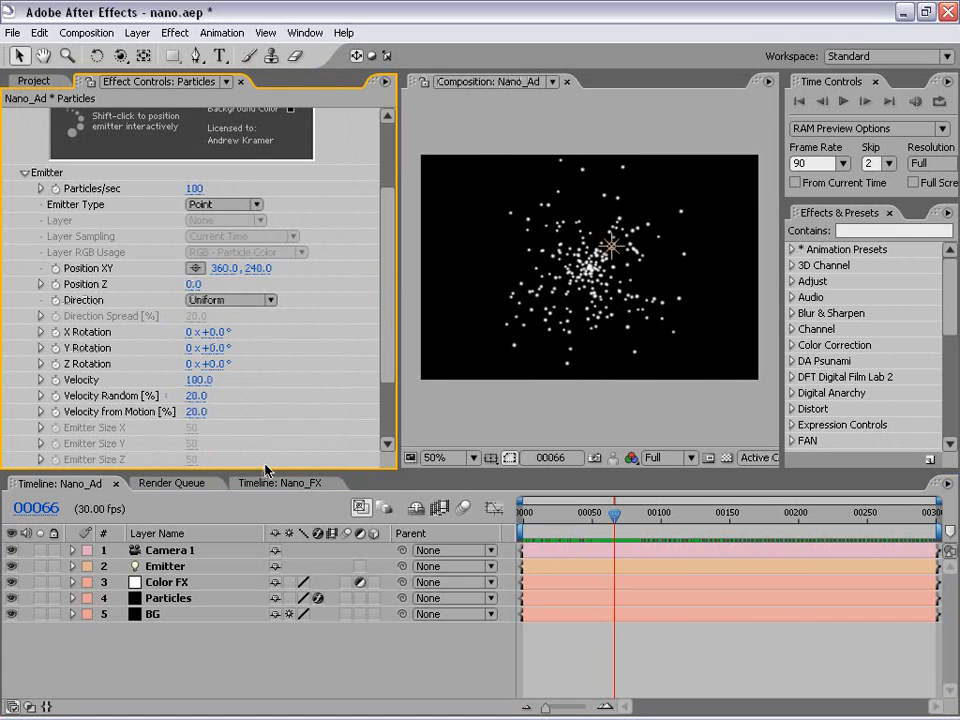
left_click_drag(265, 470, 268, 540)
scroll(389, 256, "up", 3)
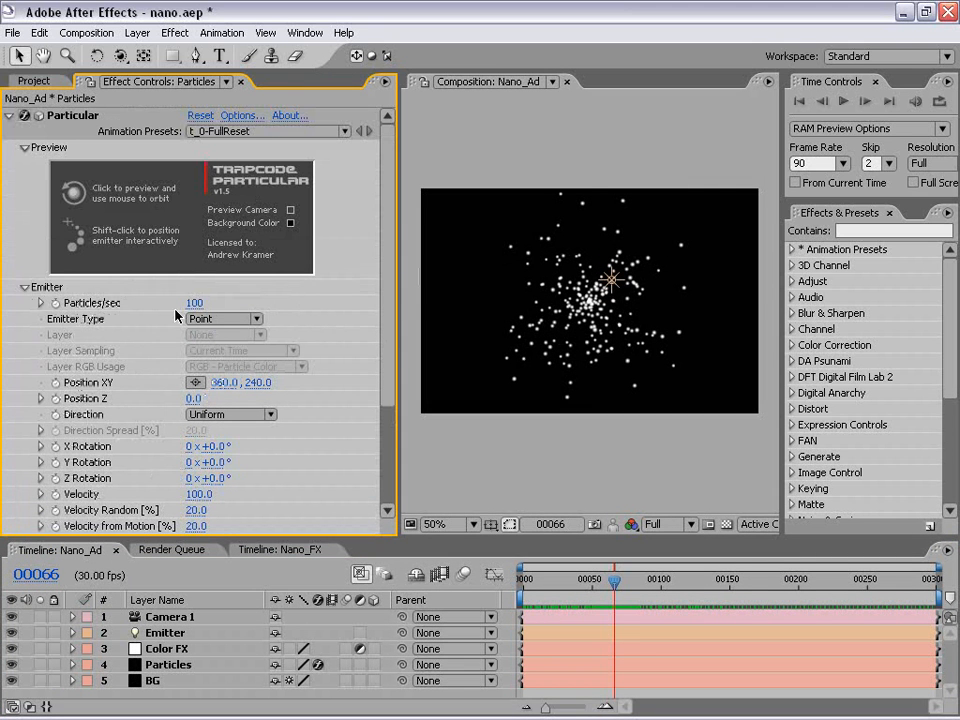
left_click_drag(193, 302, 349, 317)
left_click_drag(618, 579, 639, 575)
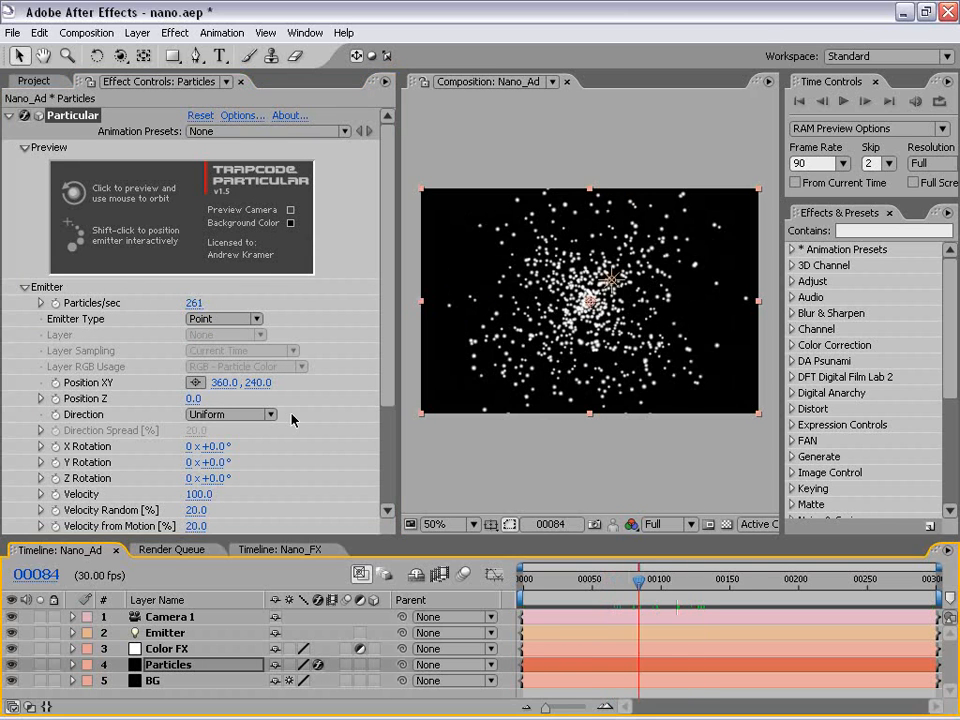
left_click(238, 319)
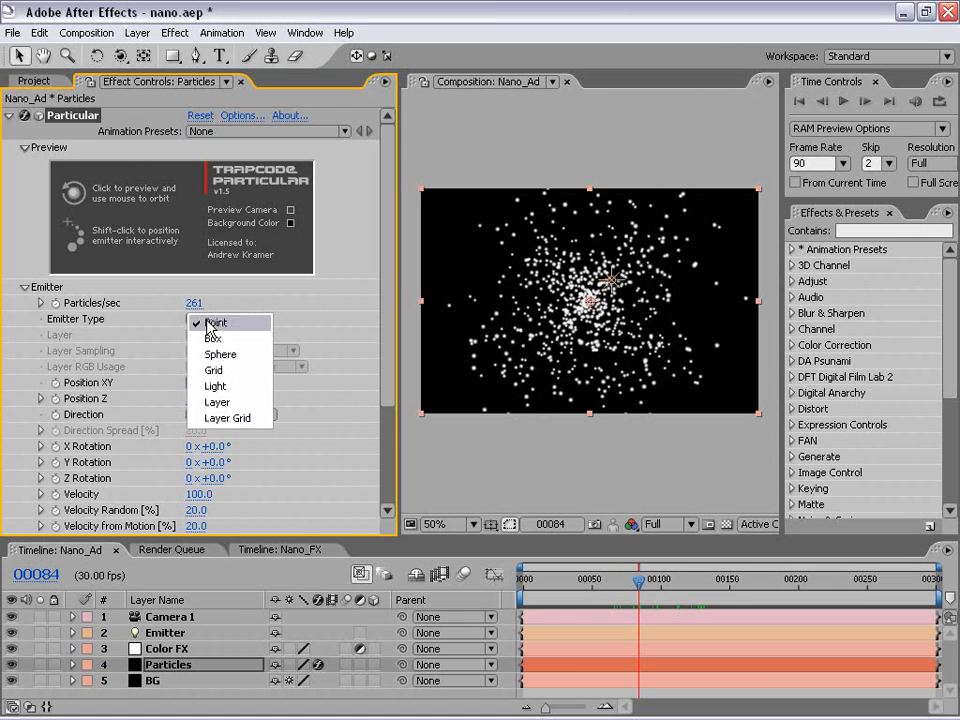
left_click(220, 386)
- Select the Emitter light and examine it as the source of the particles
left_click(612, 287)
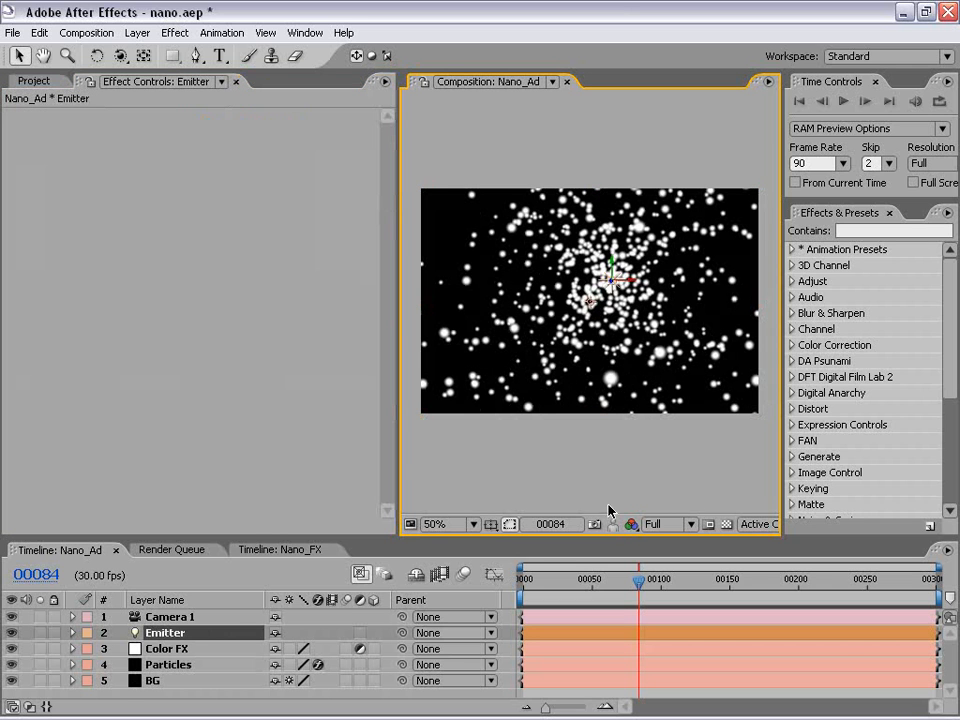
left_click(170, 633)
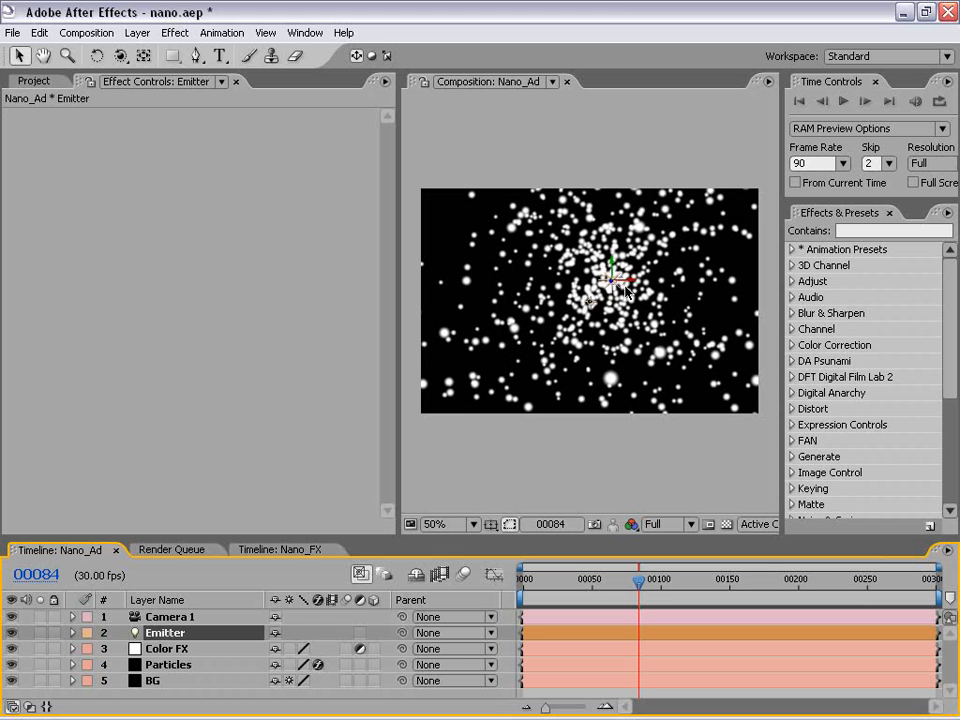
mouse_move(628, 288)
left_mouse_down()
mouse_move(553, 285)
mouse_move(705, 282)
mouse_move(483, 285)
mouse_move(612, 290)
left_mouse_up()
left_click(170, 636)
left_click(499, 448)
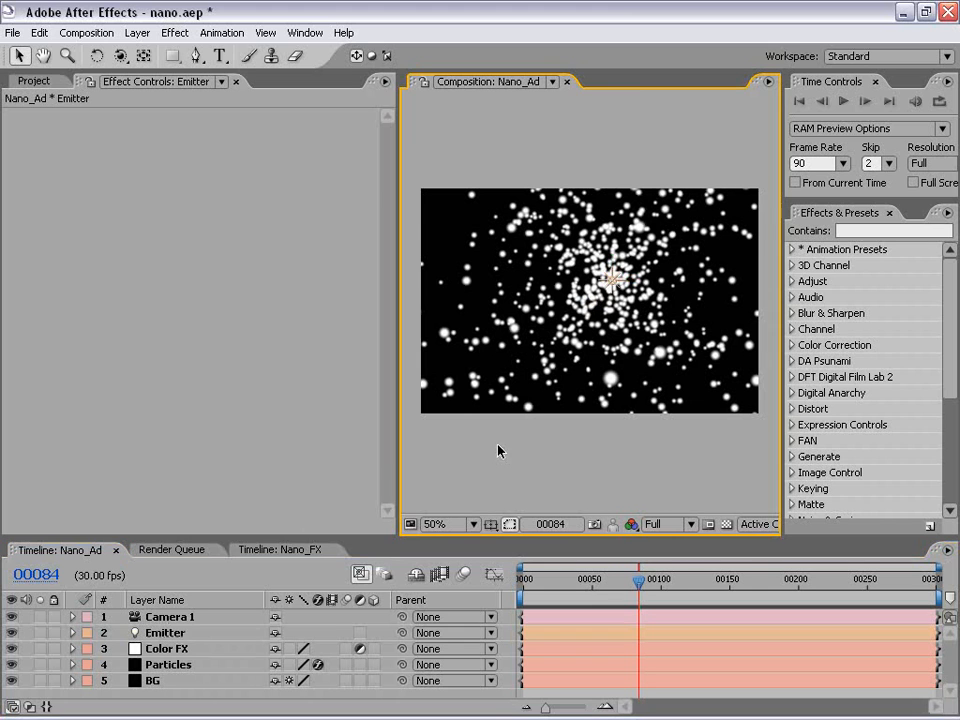
- Inspect the Emitter light's placement in the Top view and return to the Active Camera view
key("period")
key("period")
key("comma")
key("comma")
left_click(670, 522)
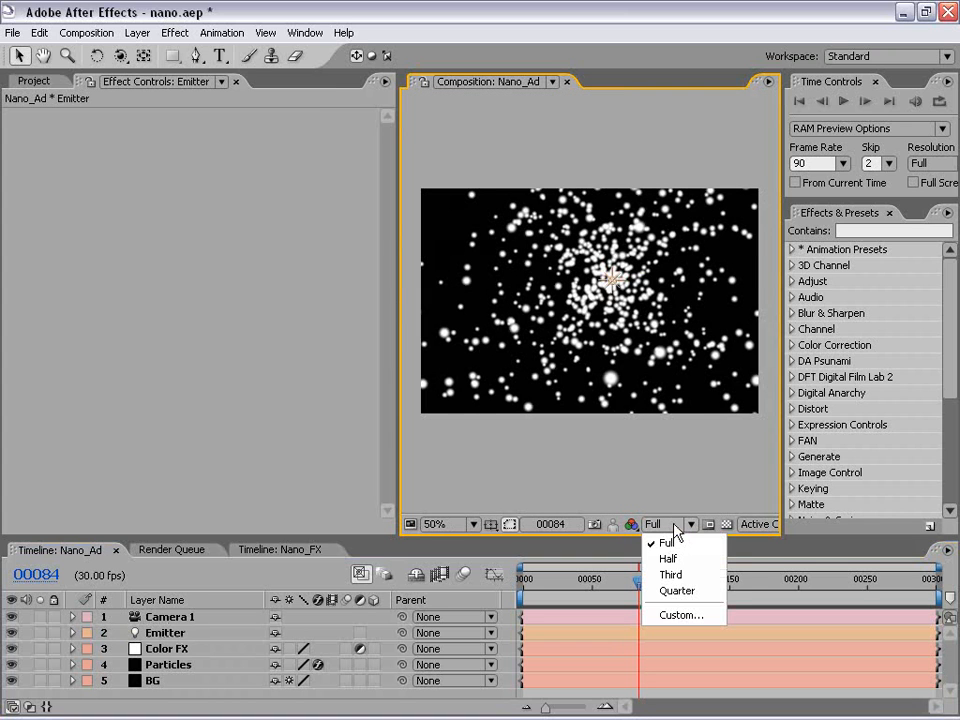
left_click(755, 524)
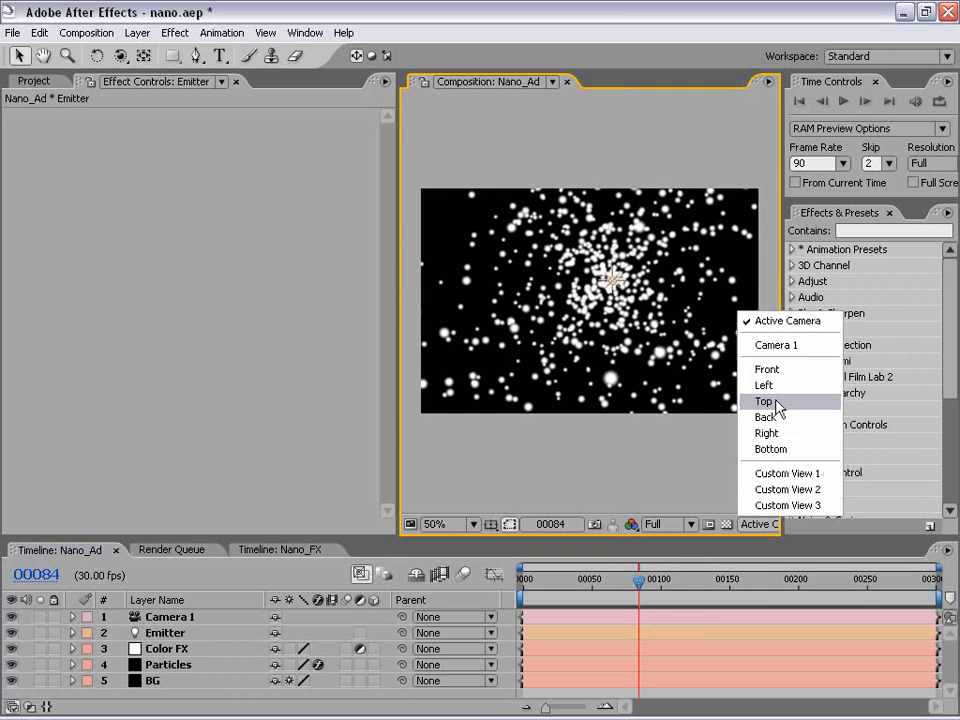
left_click(780, 401)
left_click(604, 419)
mouse_move(605, 411)
left_mouse_down()
mouse_move(612, 323)
mouse_move(621, 424)
left_mouse_up()
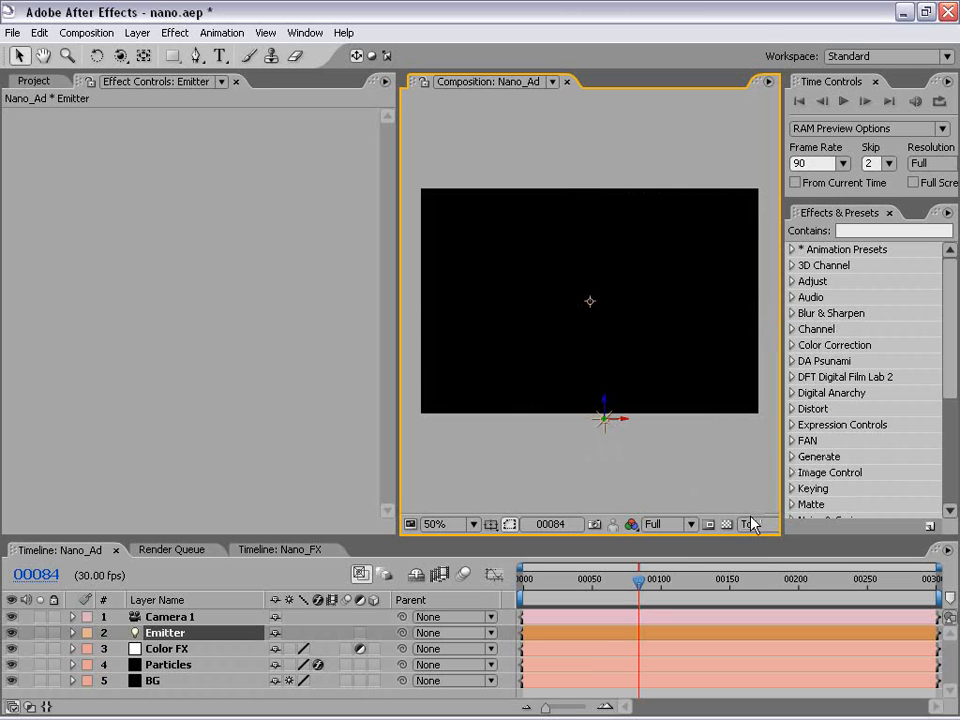
left_click(749, 524)
left_click(756, 321)
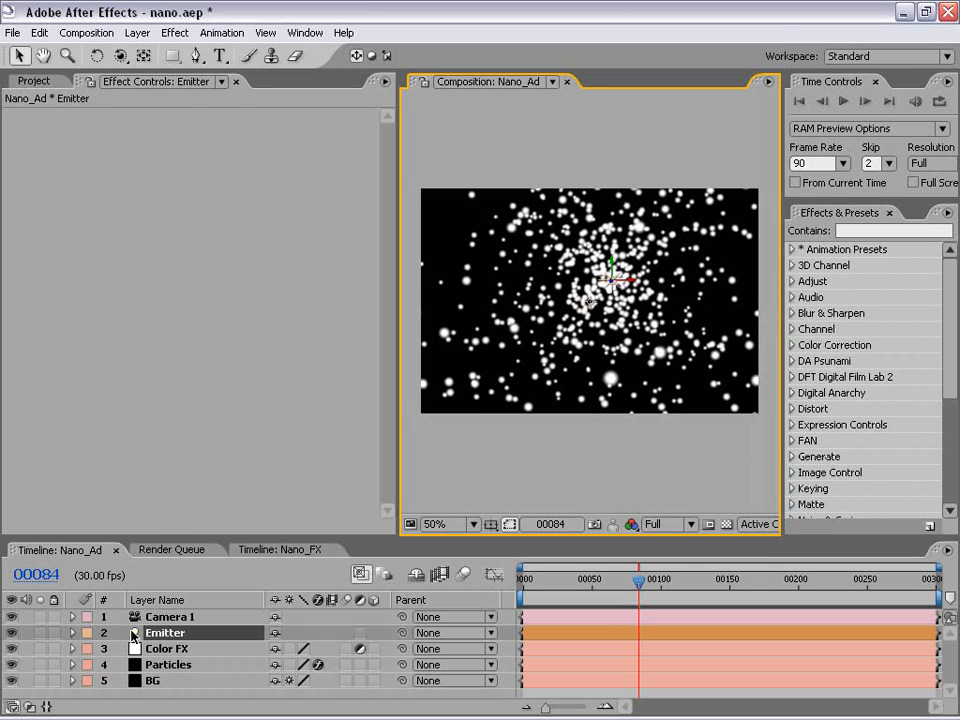
- Set Particular's Velocity, Velocity Random and Velocity from Motion to 0 on the Particles layer
left_click(168, 665)
scroll(215, 400, "down", 3)
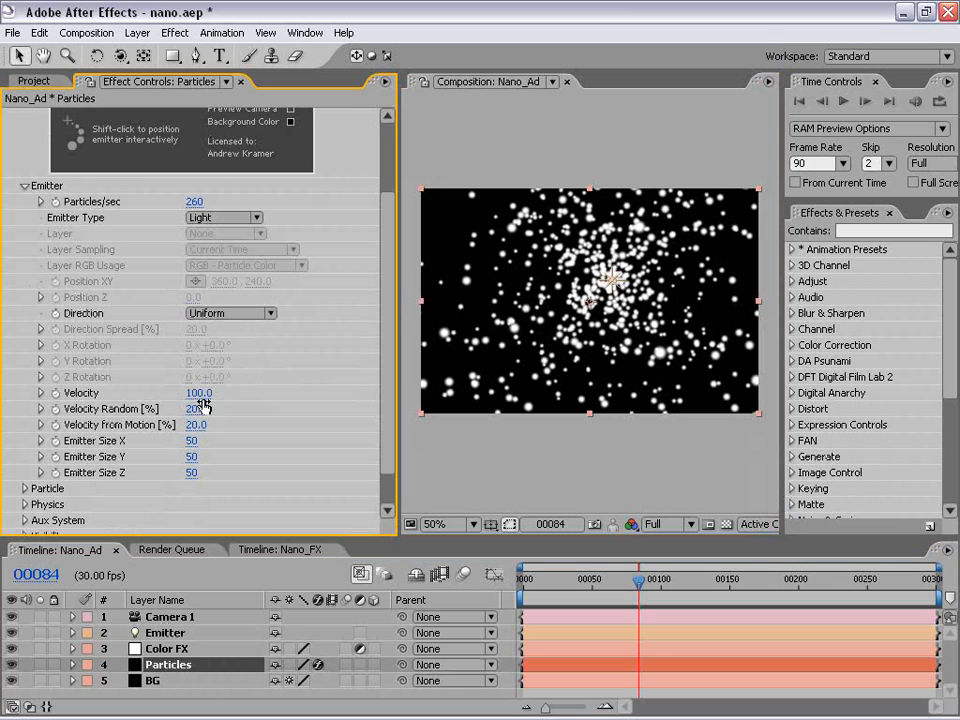
left_click(199, 394)
type("0")
left_click(195, 408)
type("0")
left_click(195, 425)
type("0")
key("Return")
- Set the Emitter Size X, Y and Z values to 0
left_click(193, 447)
type("0")
key("Return")
left_click(195, 457)
type("0")
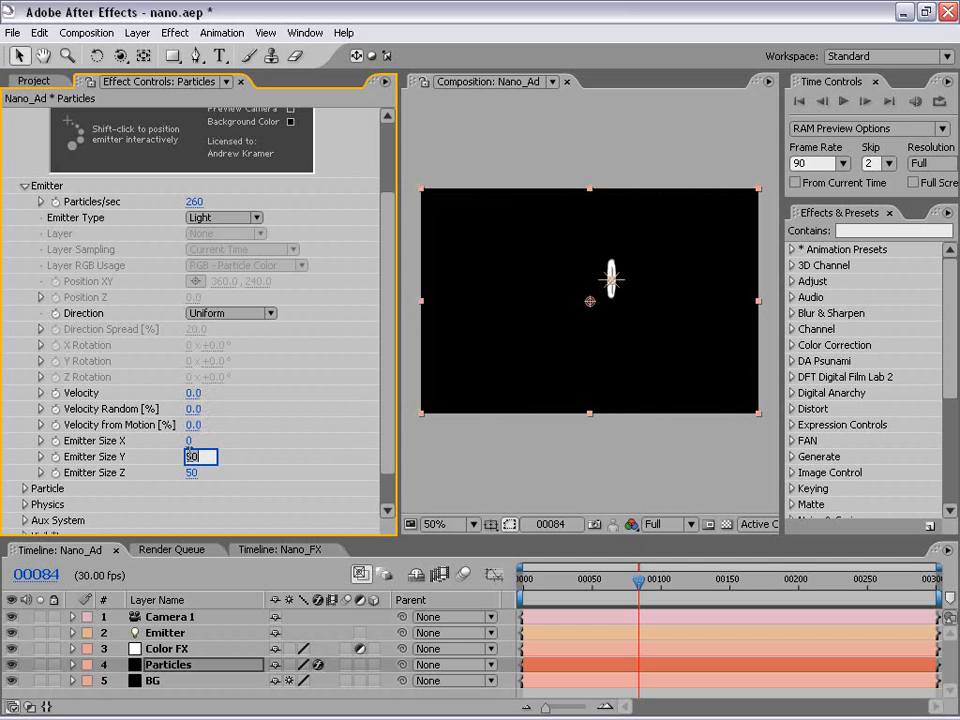
left_click(188, 473)
type("0")
key("Return")
- Try enlarging the emitter with an Emitter Size X of 90, and reset all three emitter sizes to 0
left_click_drag(199, 395, 193, 392)
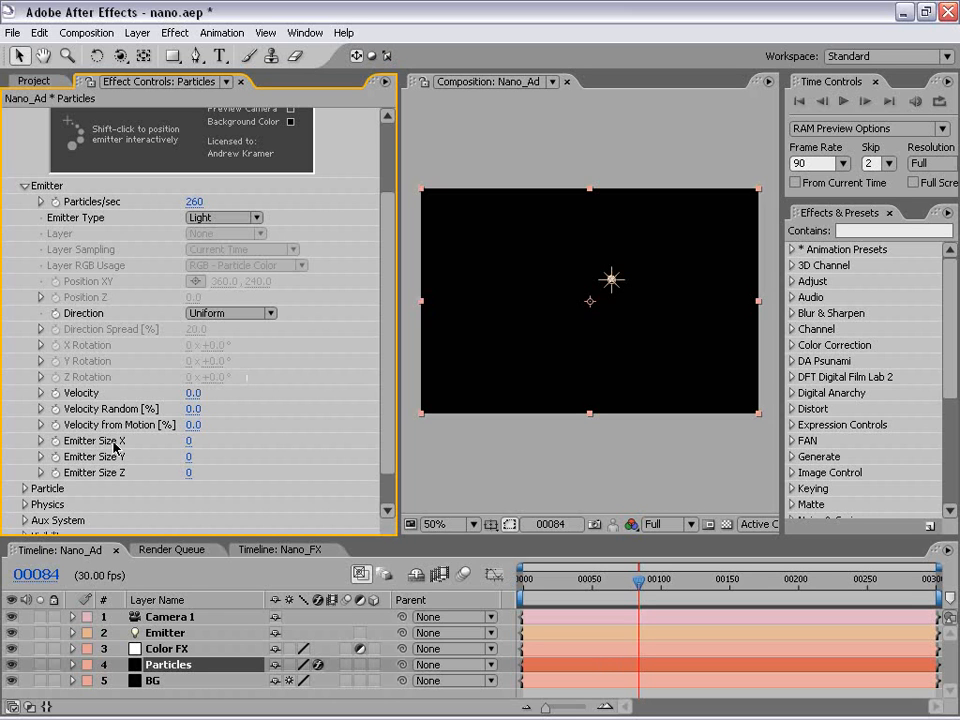
left_click_drag(189, 440, 279, 440)
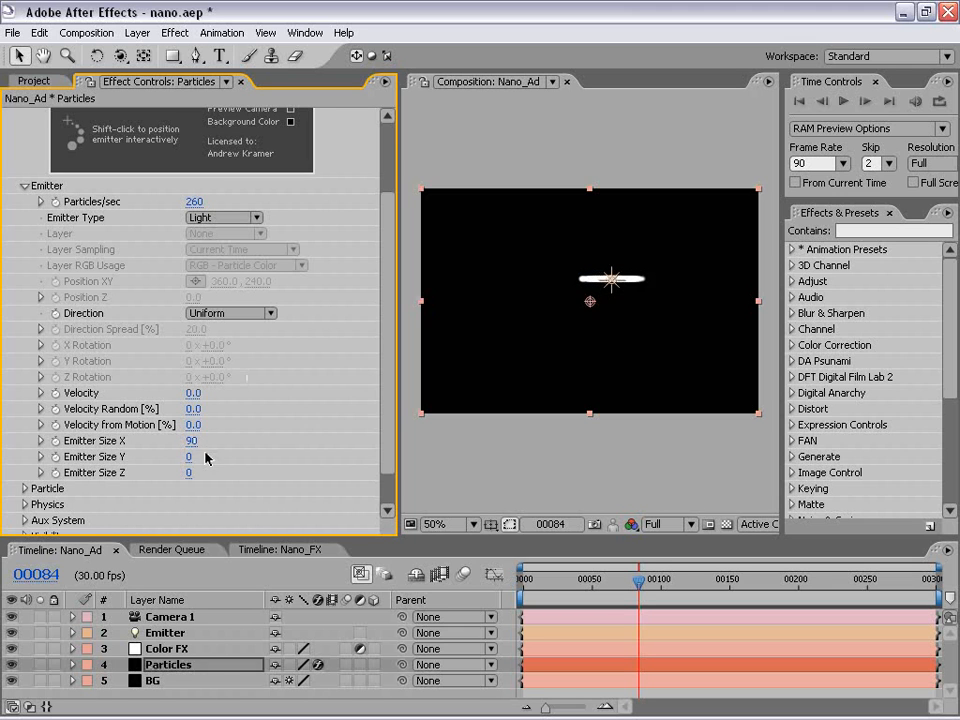
mouse_move(198, 456)
left_mouse_down()
mouse_move(249, 456)
mouse_move(197, 468)
mouse_move(207, 474)
left_mouse_up()
left_click(190, 472)
type("0")
left_click(190, 456)
type("0")
left_click(189, 440)
type("0")
key("Return")
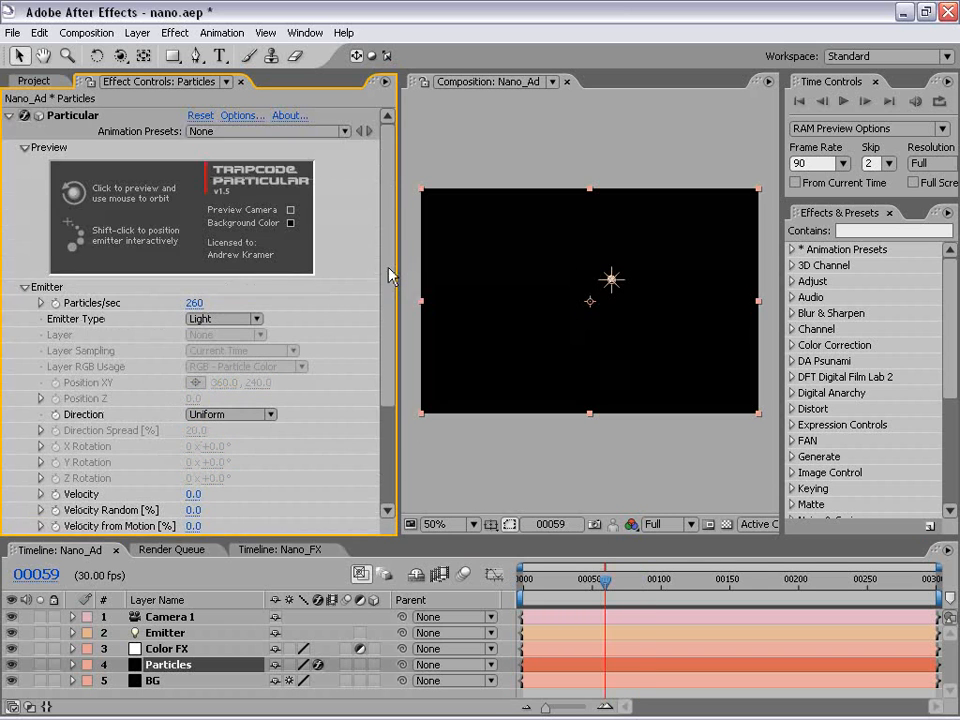
- Expand Particular's Particle settings and return the current time to frame 0
left_click_drag(388, 272, 387, 380)
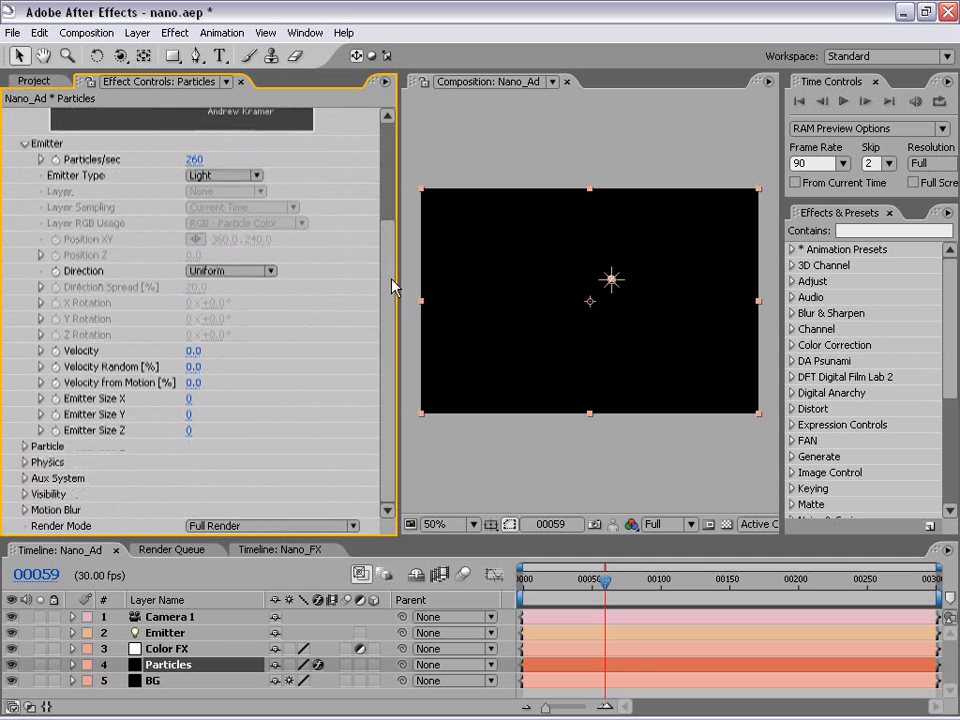
left_click(24, 446)
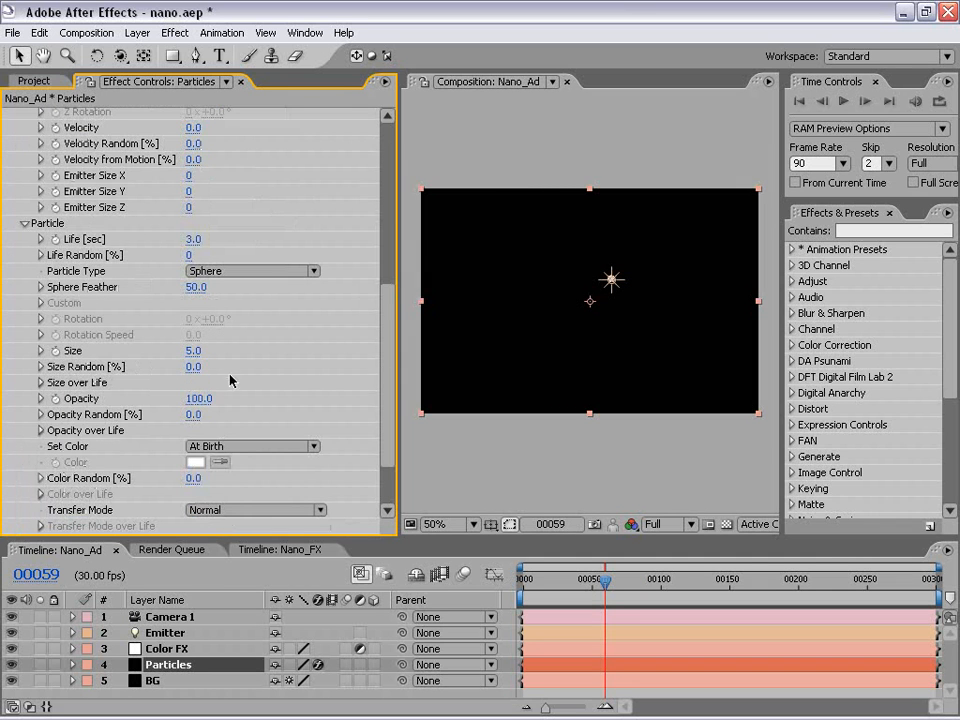
left_click_drag(580, 581, 502, 594)
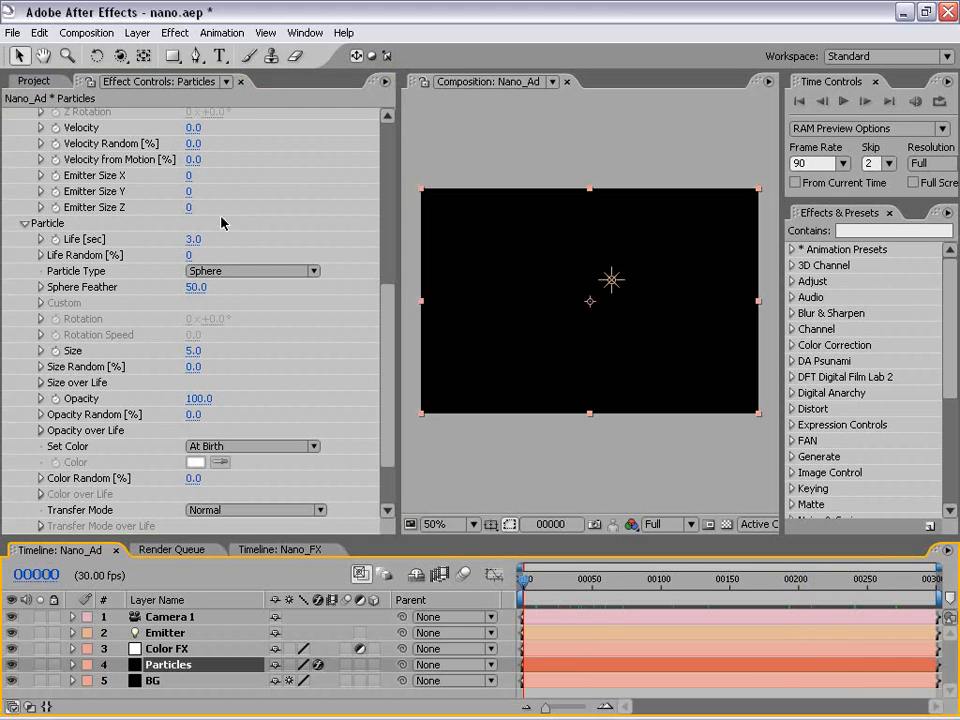
- Set the particle Life to 5 seconds, leave Particle Type as Sphere, and save the project
left_click(192, 239)
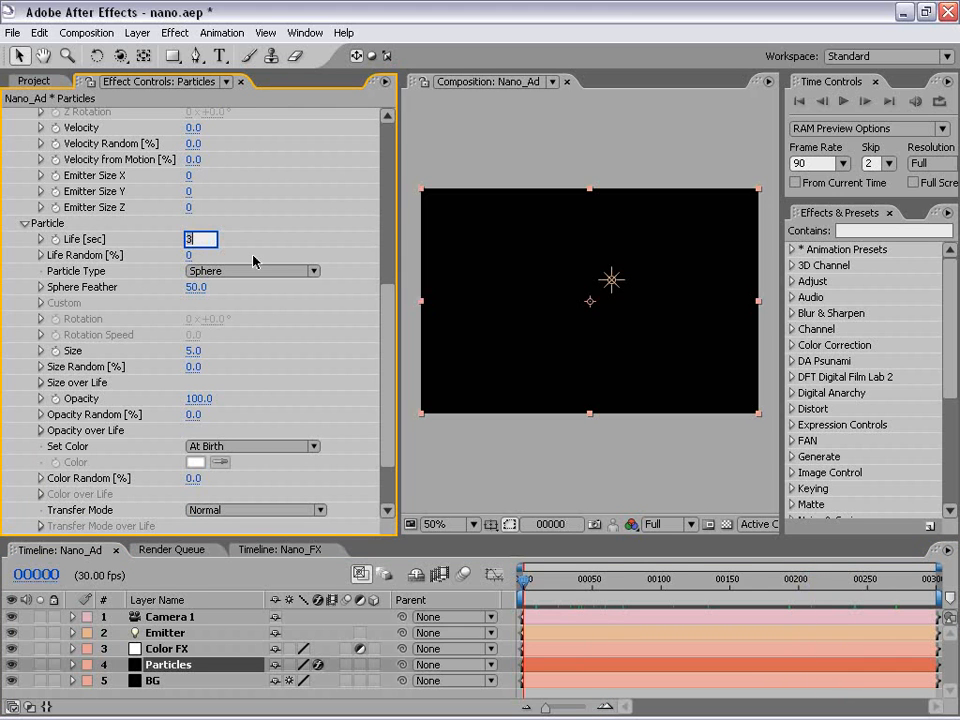
key("Return")
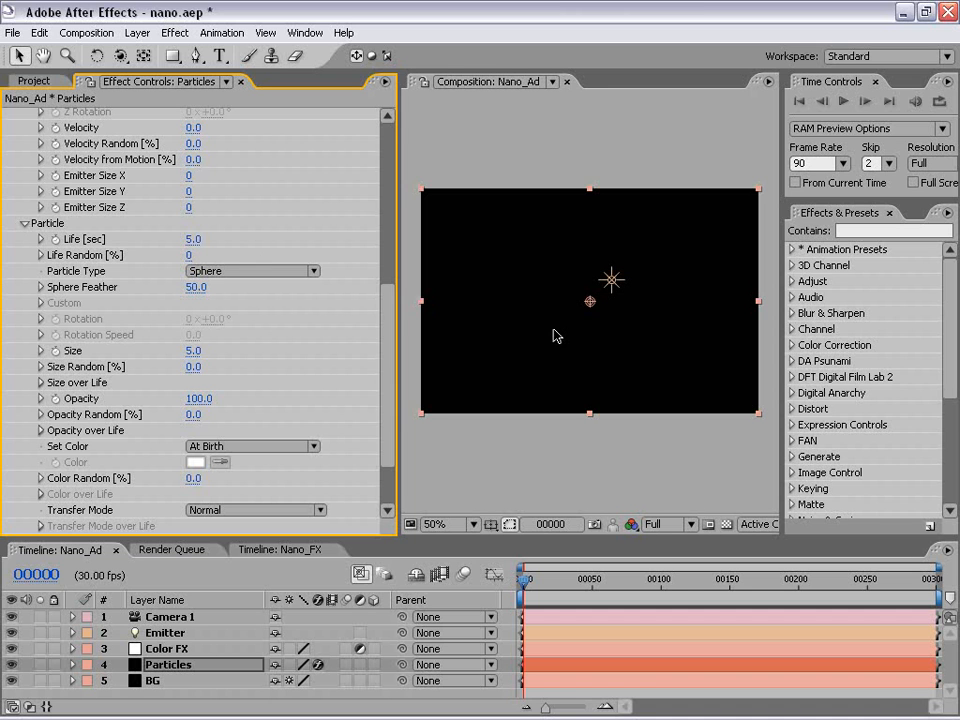
mouse_move(398, 539)
left_mouse_down()
mouse_move(398, 505)
mouse_move(398, 564)
mouse_move(398, 536)
left_mouse_up()
left_click(227, 273)
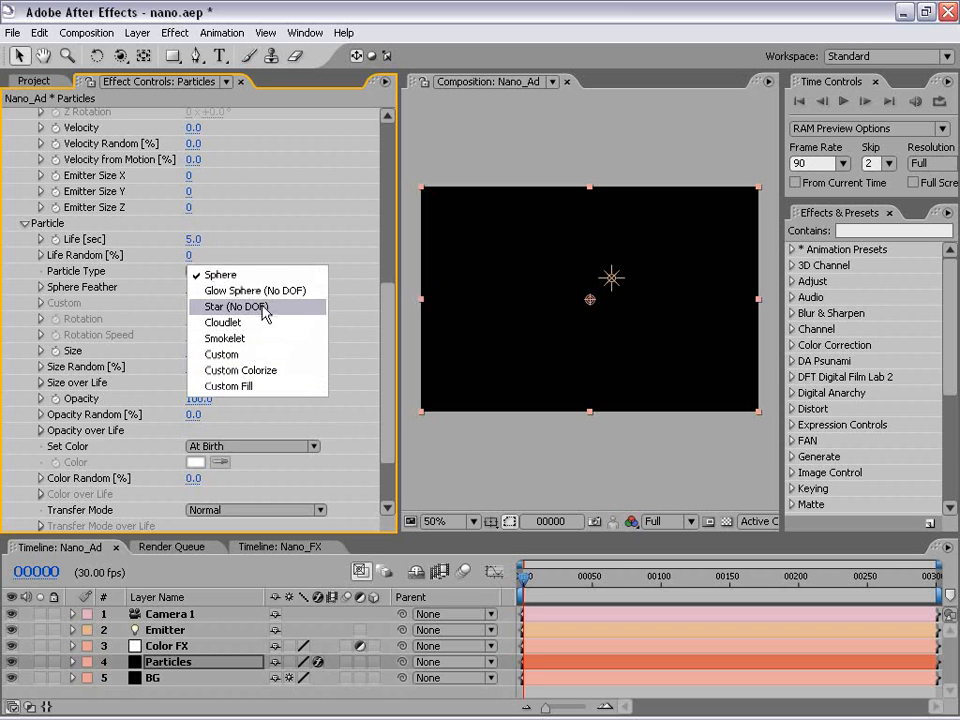
left_click(280, 183)
left_click(476, 466)
key("ctrl+s")
- Create a new composition named Particle_50, 50 by 50 pixels, with a duration of 1 frame
left_click(70, 34)
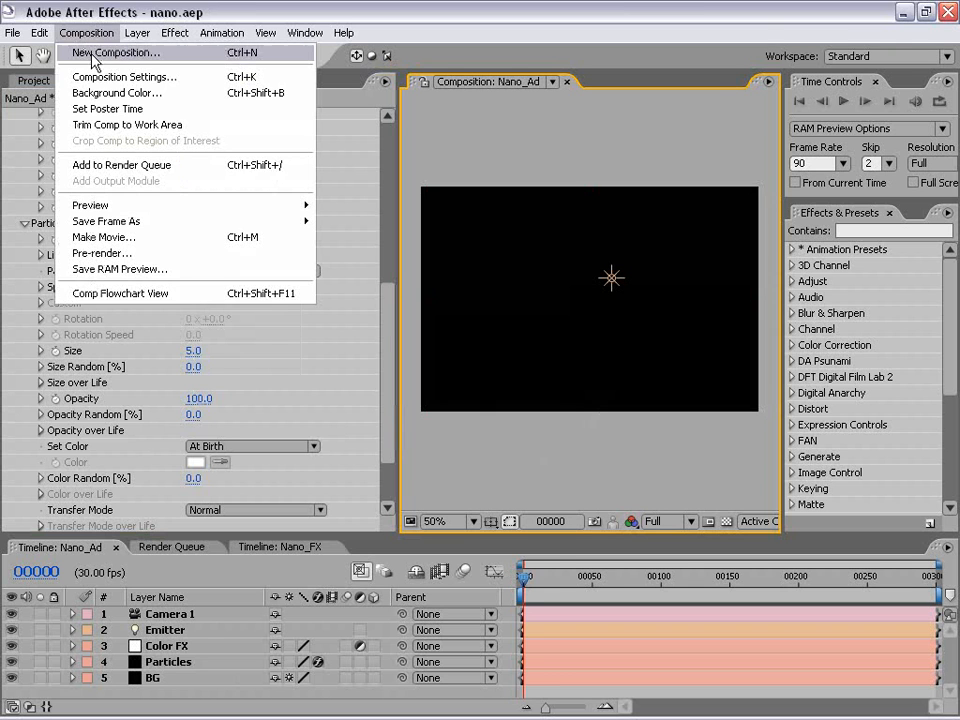
left_click(70, 54)
left_click_drag(332, 165, 406, 151)
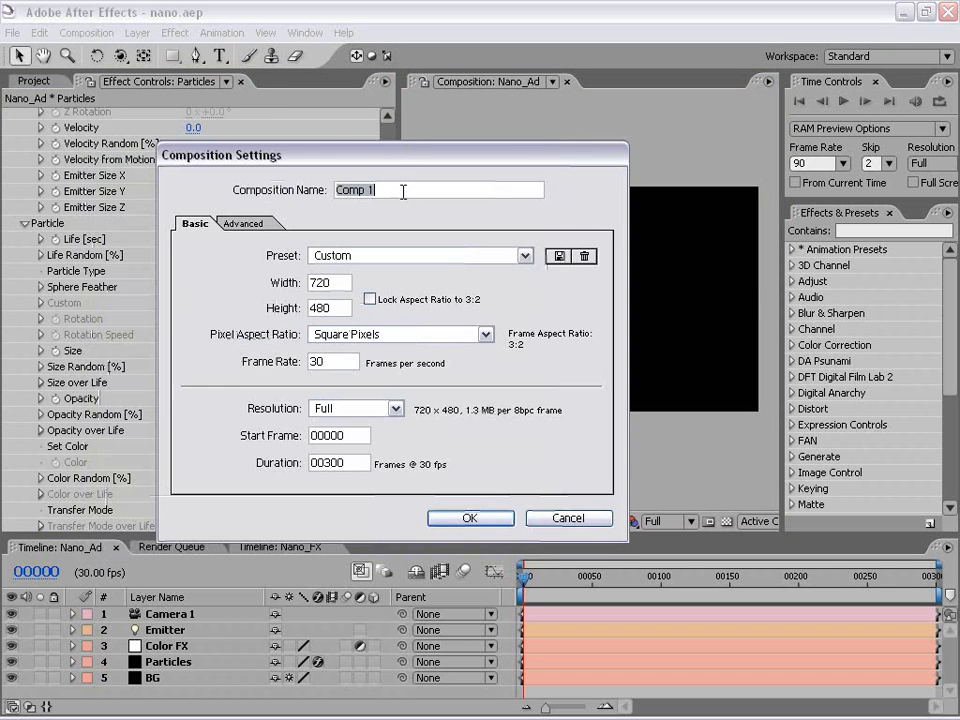
type("Particle_50")
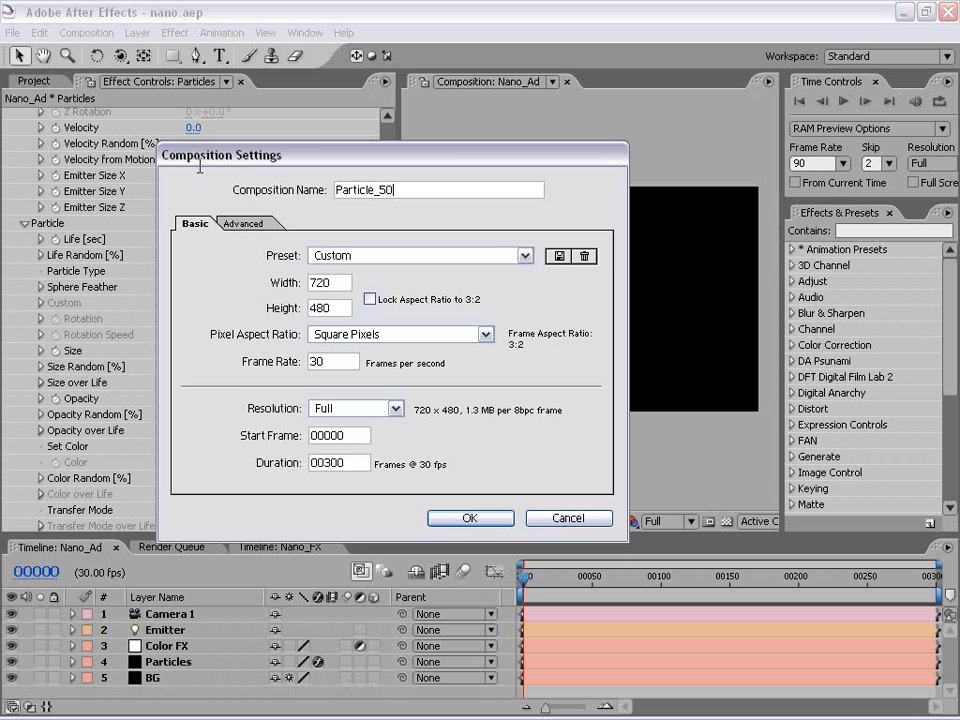
key("Tab")
type("50")
key("Tab")
key("Tab")
type("50")
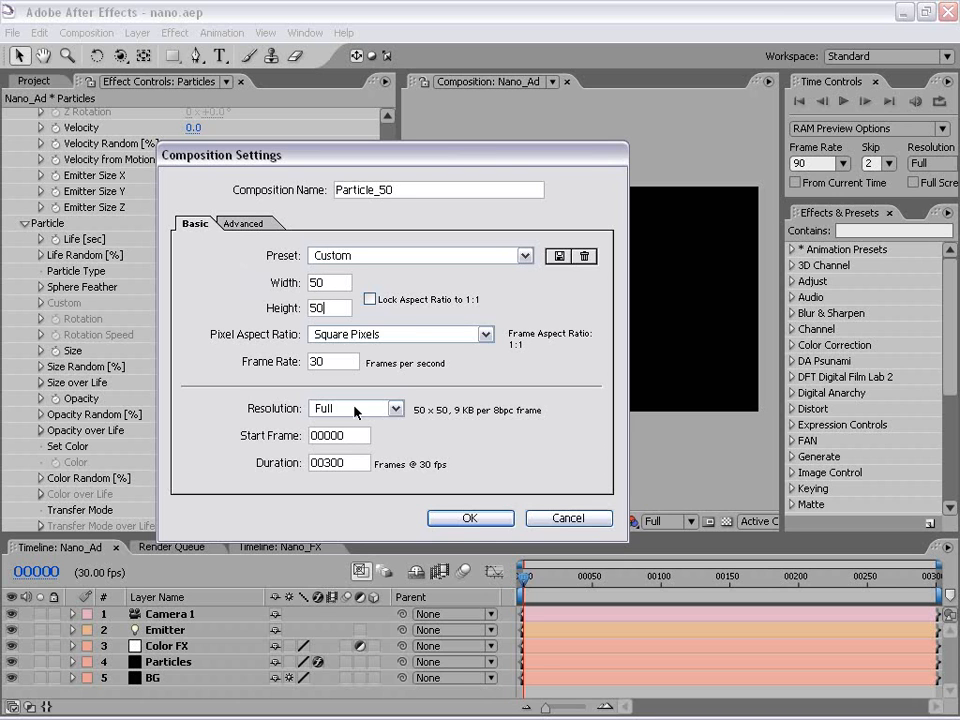
double_click(357, 466)
type("1")
left_click(480, 516)
- Add a white (FFFFFF) 50 by 50 pixel solid to the Particle_50 composition
left_click(574, 345)
key("period")
key("period")
key("period")
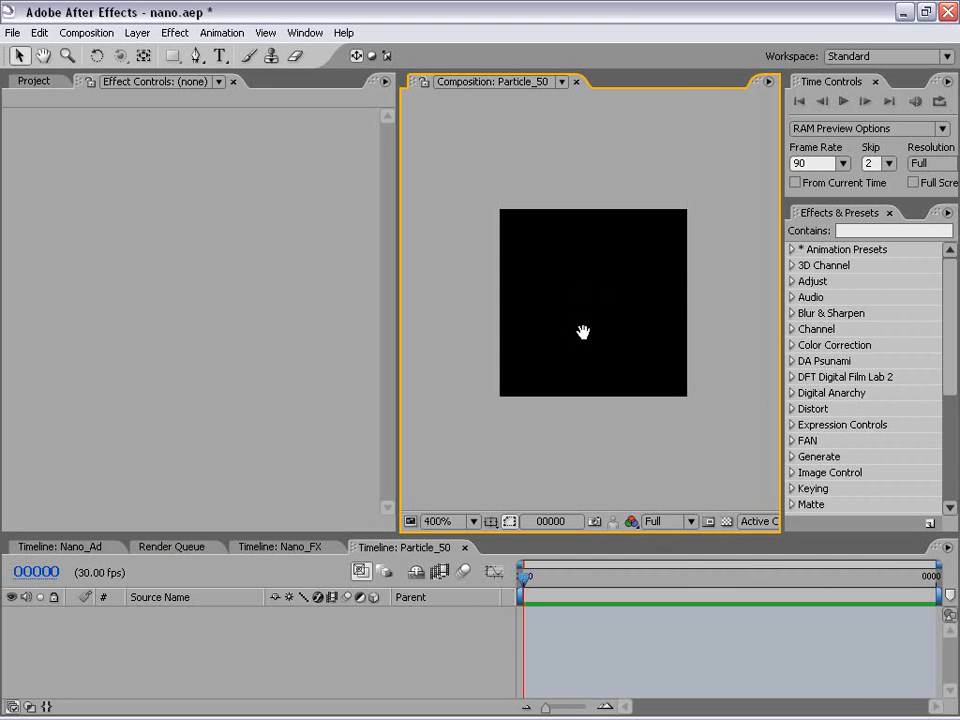
left_click(137, 32)
mouse_move(349, 57)
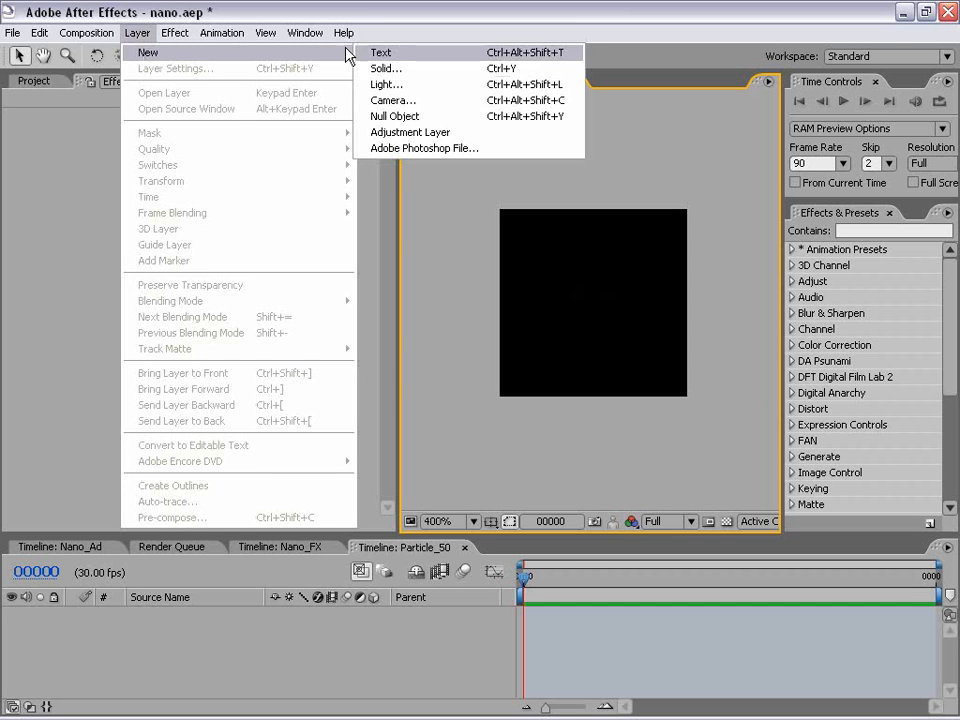
left_click(418, 69)
left_click(390, 427)
left_click(374, 318)
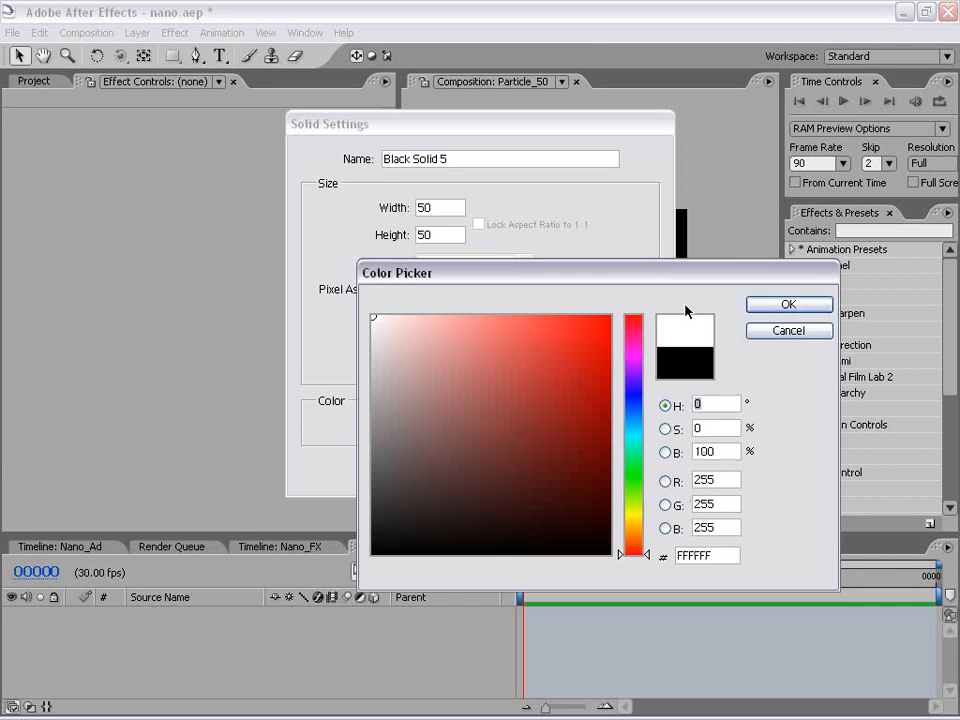
left_click(782, 305)
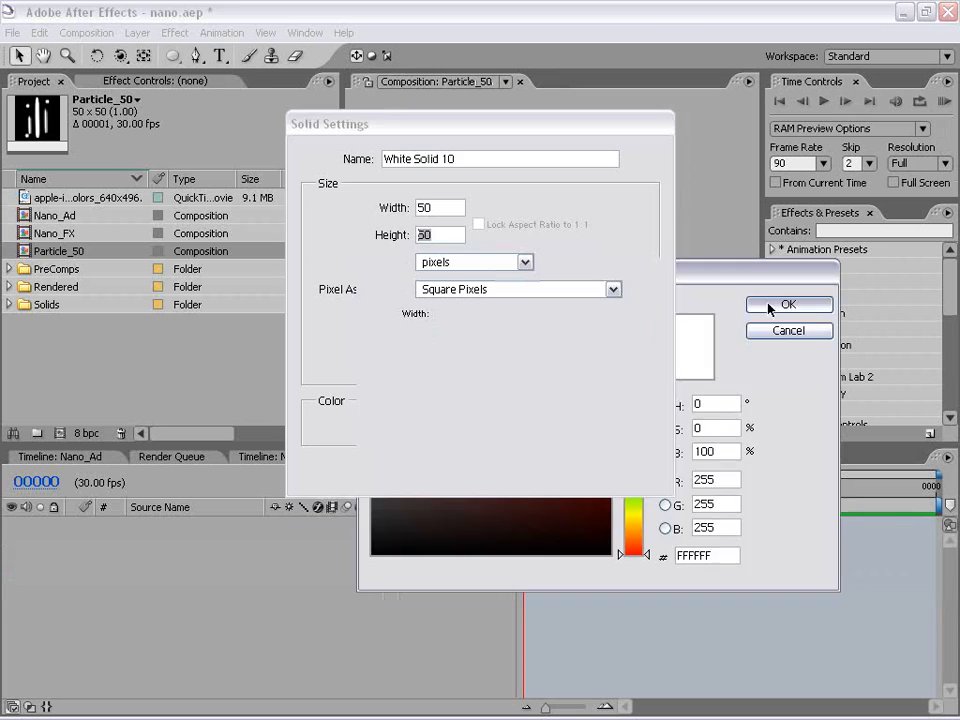
left_click(767, 307)
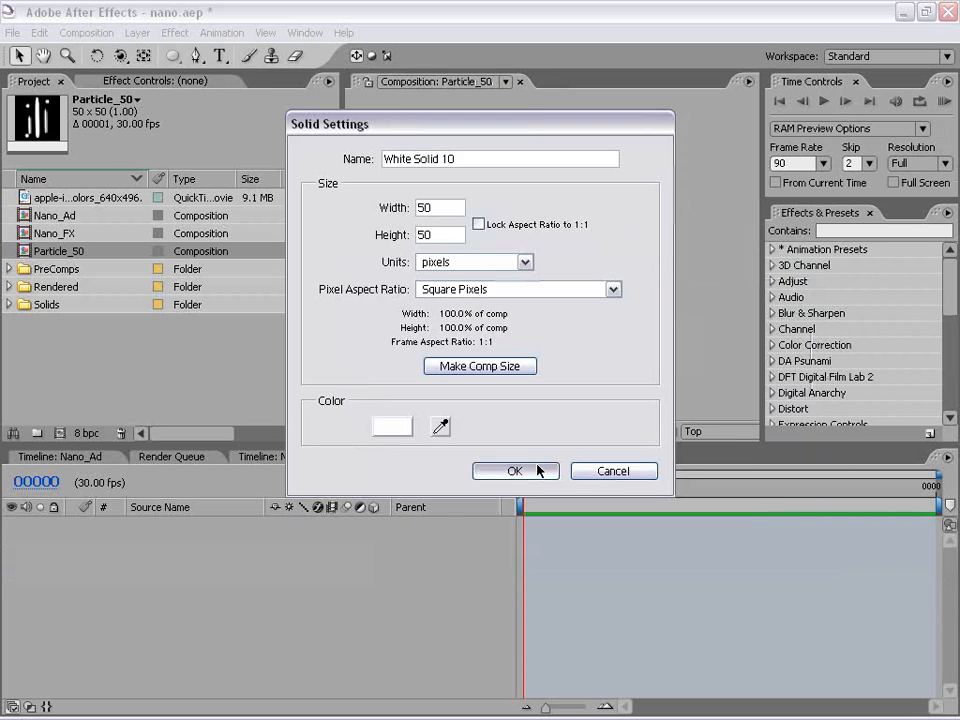
left_click(525, 471)
left_click_drag(558, 281, 537, 301)
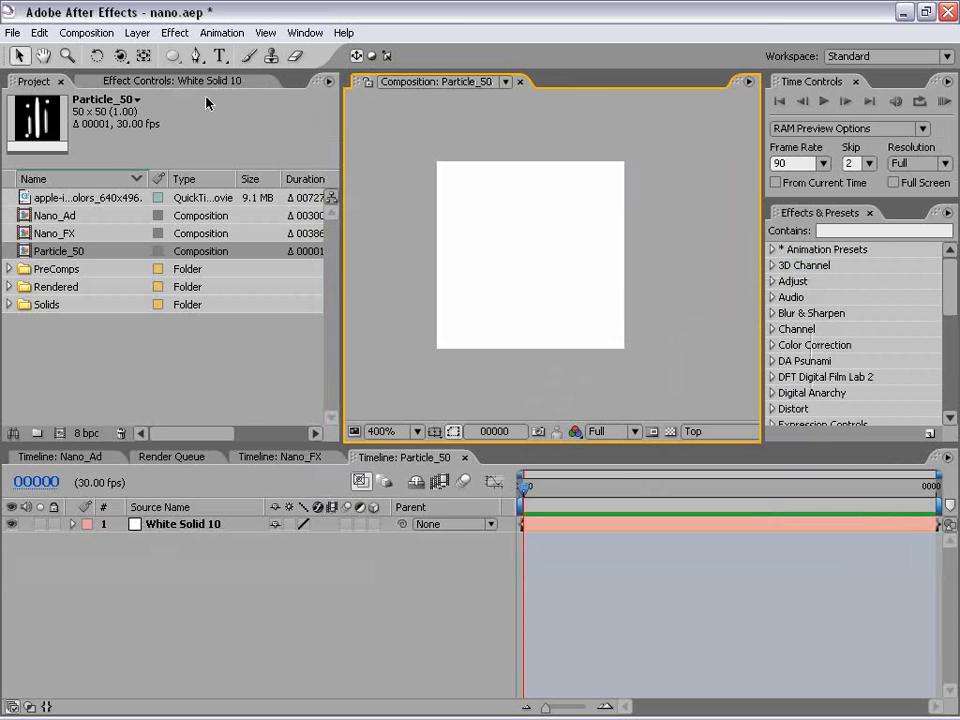
- Draw a thin, closed vertical streak mask with the Pen tool down the centre of the white solid
left_click(197, 56)
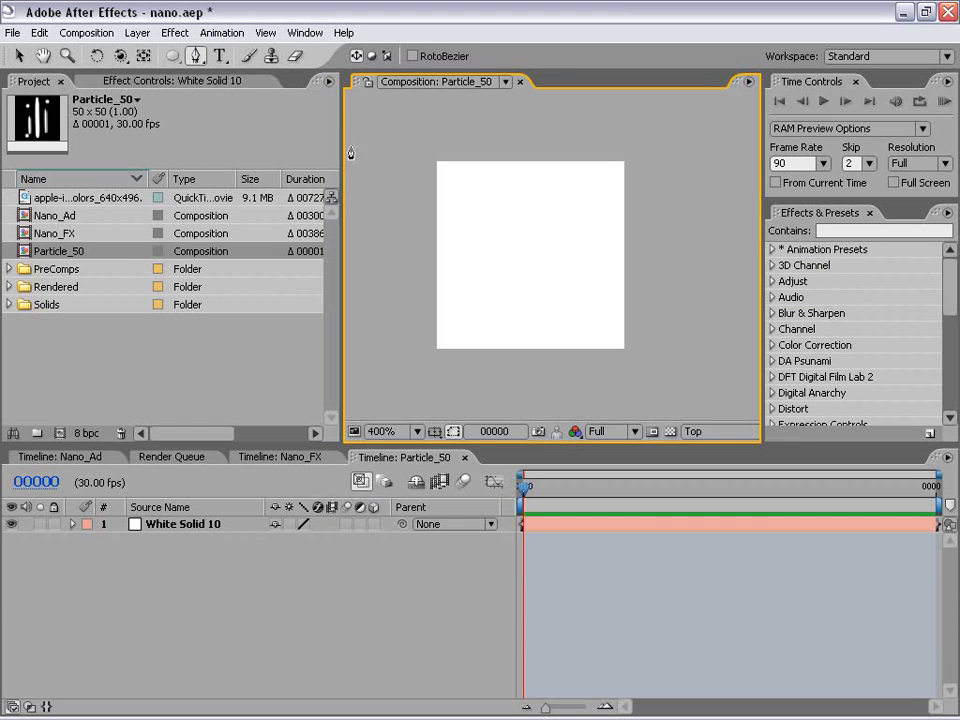
left_click(560, 531)
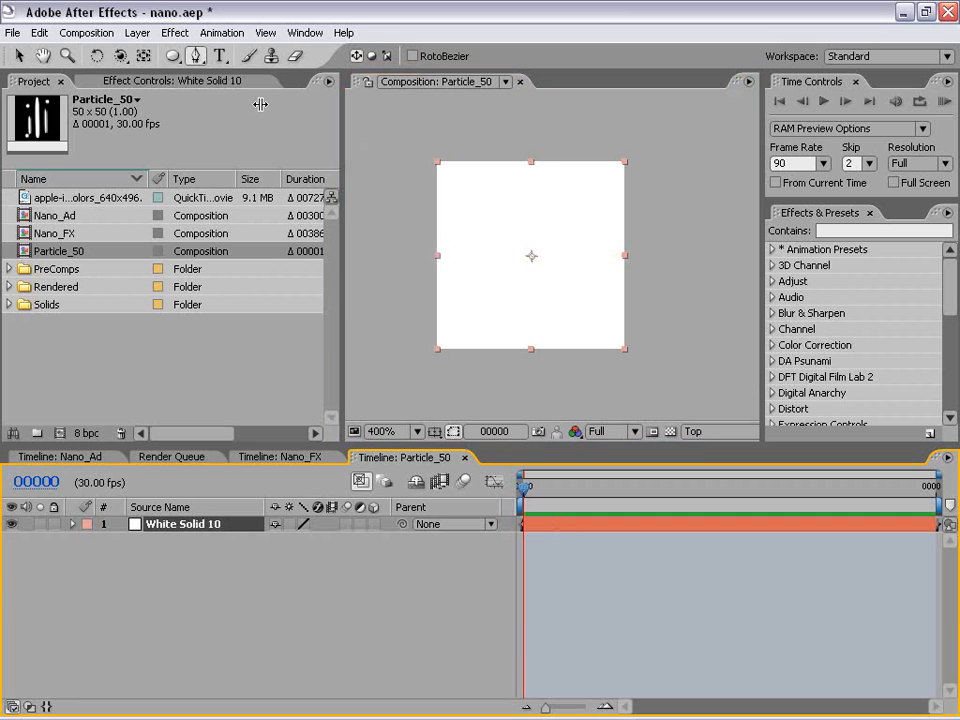
left_click(530, 169)
left_click_drag(514, 215, 518, 249)
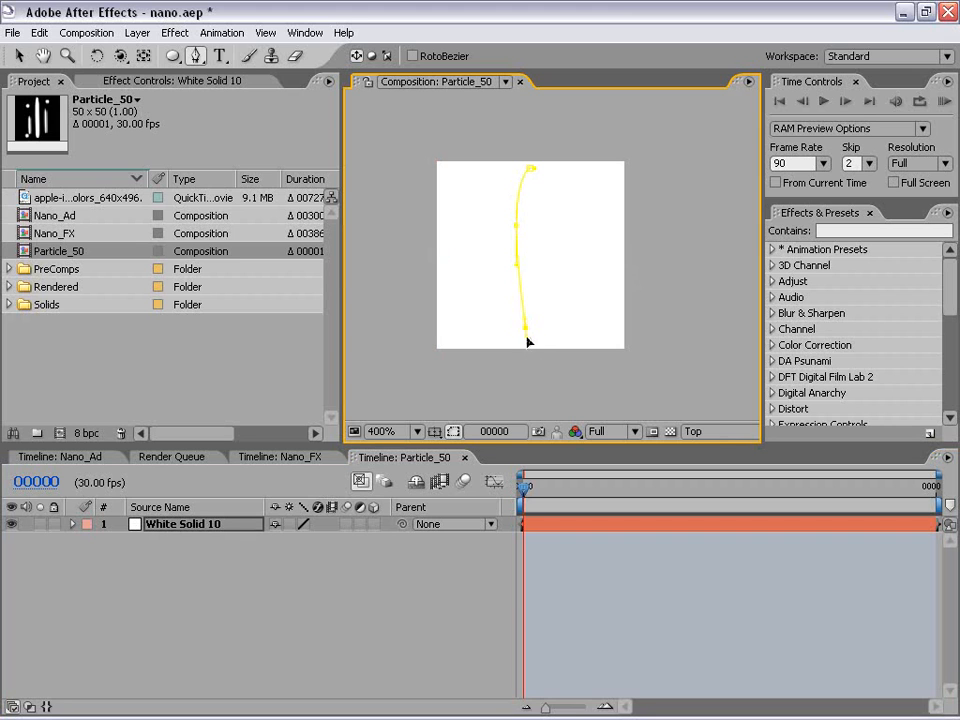
left_click_drag(537, 250, 538, 200)
left_click(532, 177)
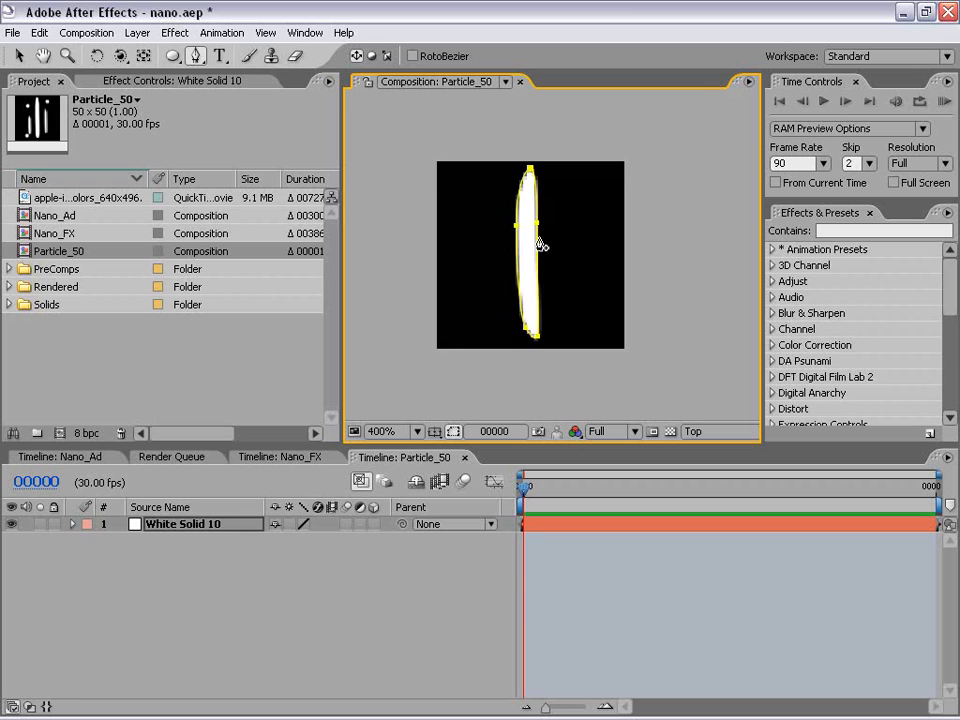
- Refine the streak mask by moving its lower-right point slightly inward so the bottom end tapers
key("v")
key("period")
scroll(619, 212, "up", 2)
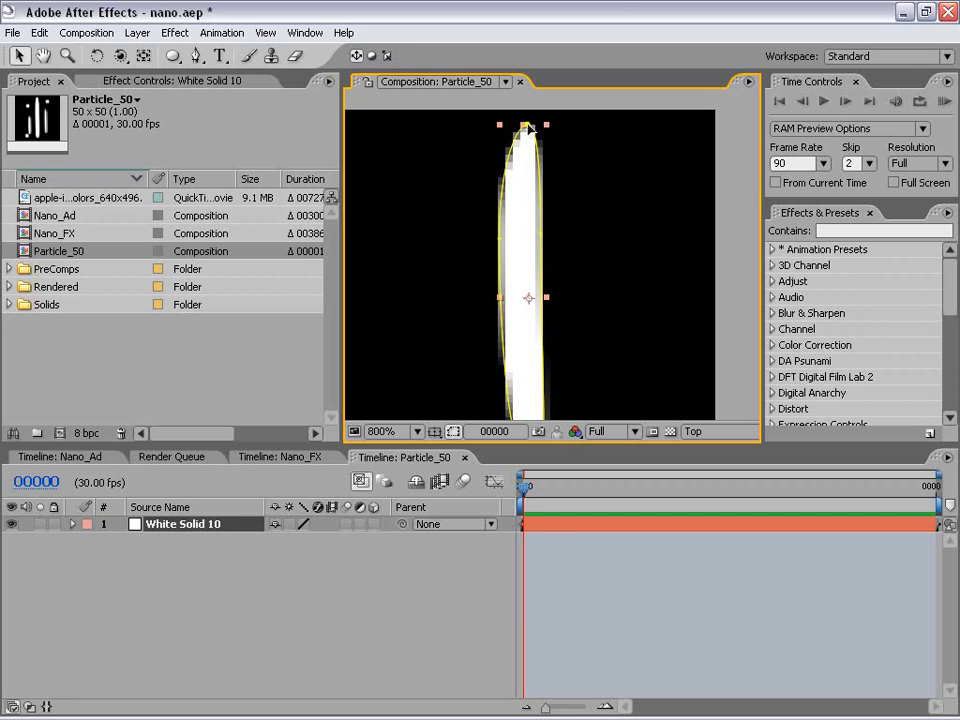
key("comma")
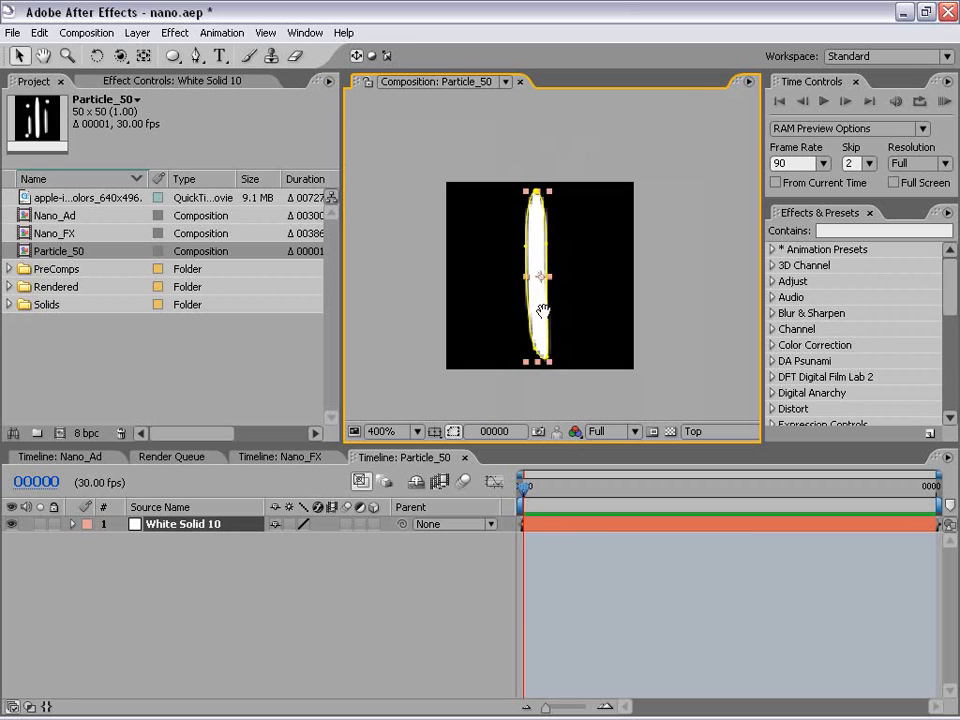
left_click_drag(540, 270, 532, 244)
left_click(570, 296)
left_click(537, 220)
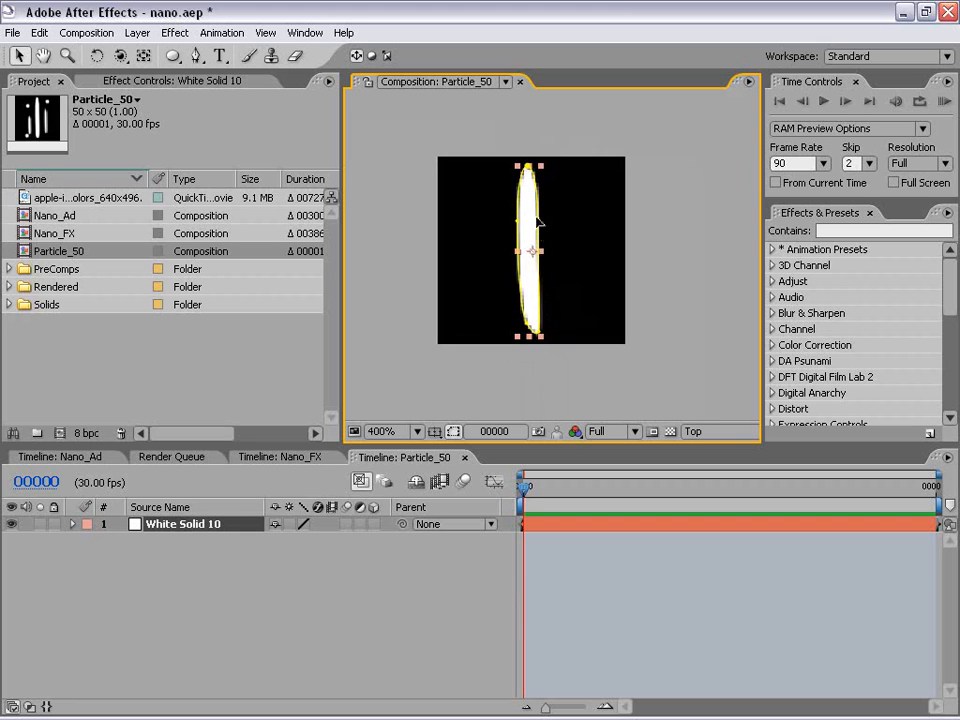
left_click(540, 218)
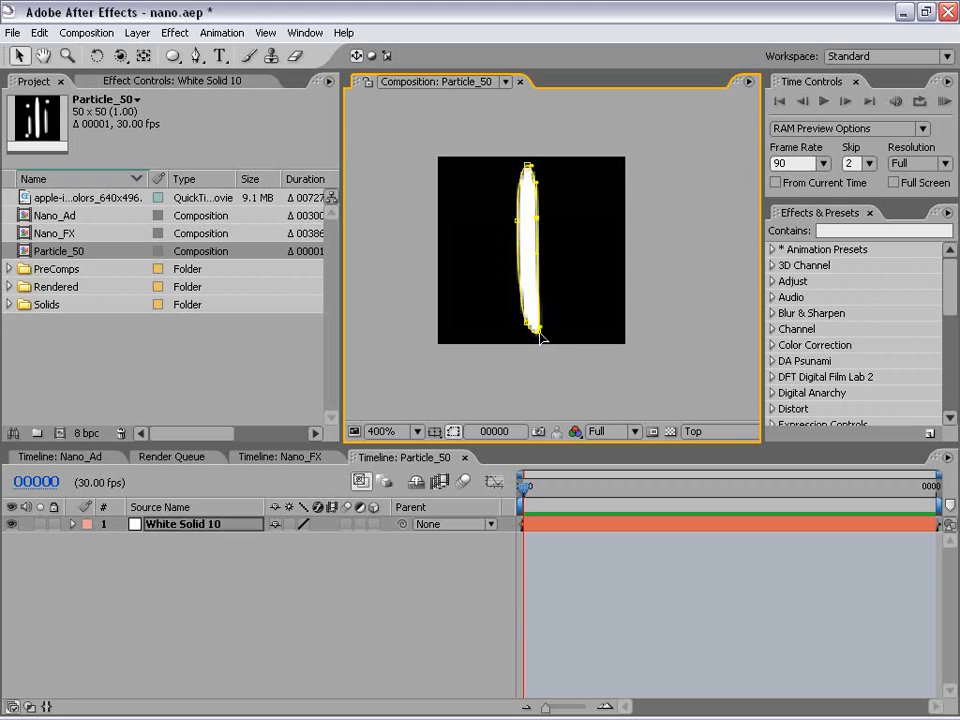
left_click_drag(539, 334, 531, 327)
left_click(529, 249)
left_click(564, 568)
left_click(549, 528)
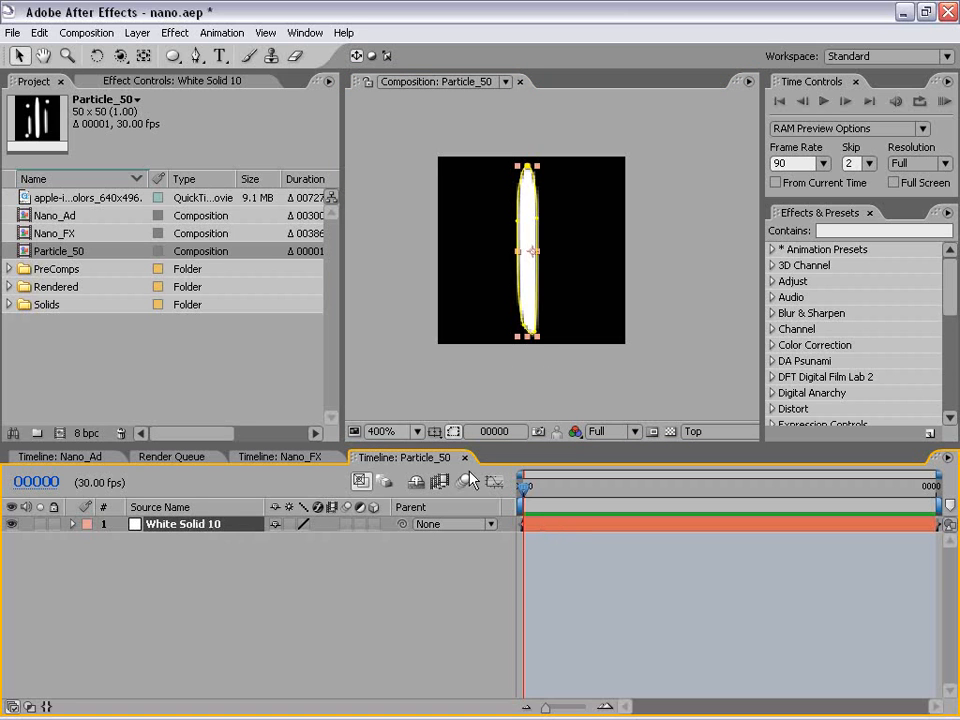
- Duplicate the masked white solid twice and move the middle layer's copy to the left of the original streak
key("ctrl+d")
key("ctrl+d")
left_click(183, 543)
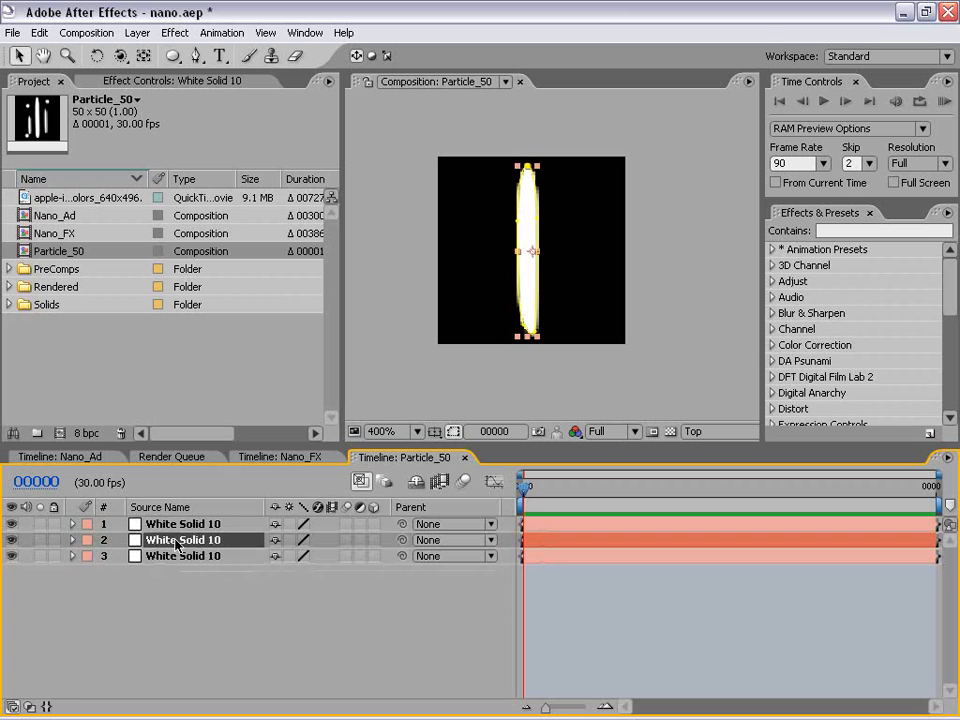
left_click_drag(531, 208, 510, 212)
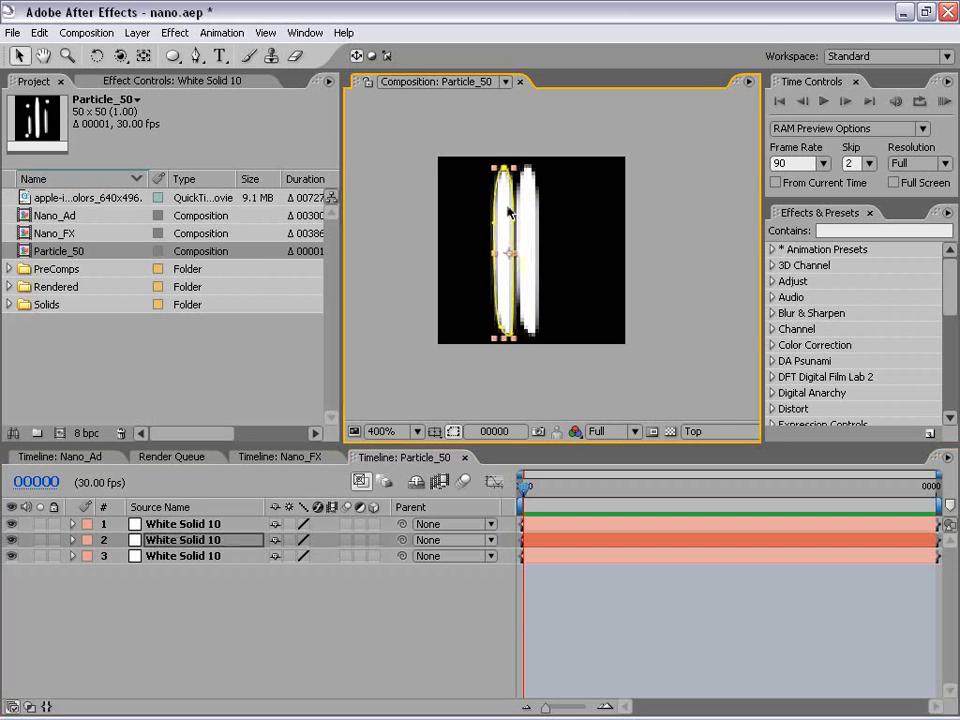
- Scale the left streak's mask to about half height, centre it vertically beside the main streak, and narrow it slightly
scroll(505, 240, "up", 1)
double_click(482, 108)
left_click_drag(499, 107, 492, 278)
left_click_drag(476, 323, 474, 262)
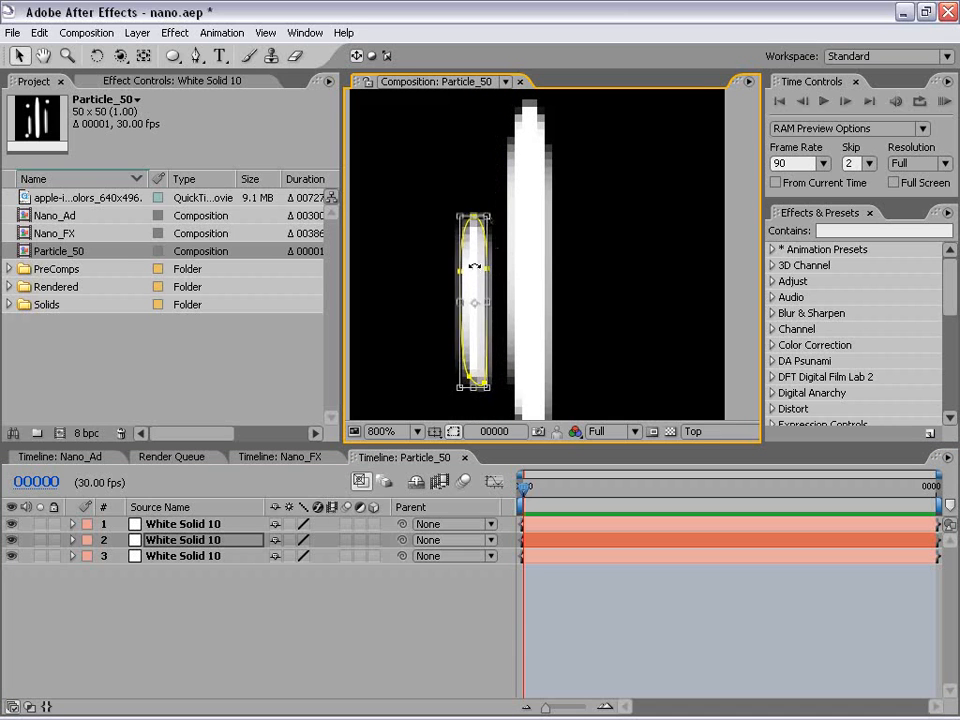
scroll(502, 264, "down", 1)
scroll(518, 288, "up", 1)
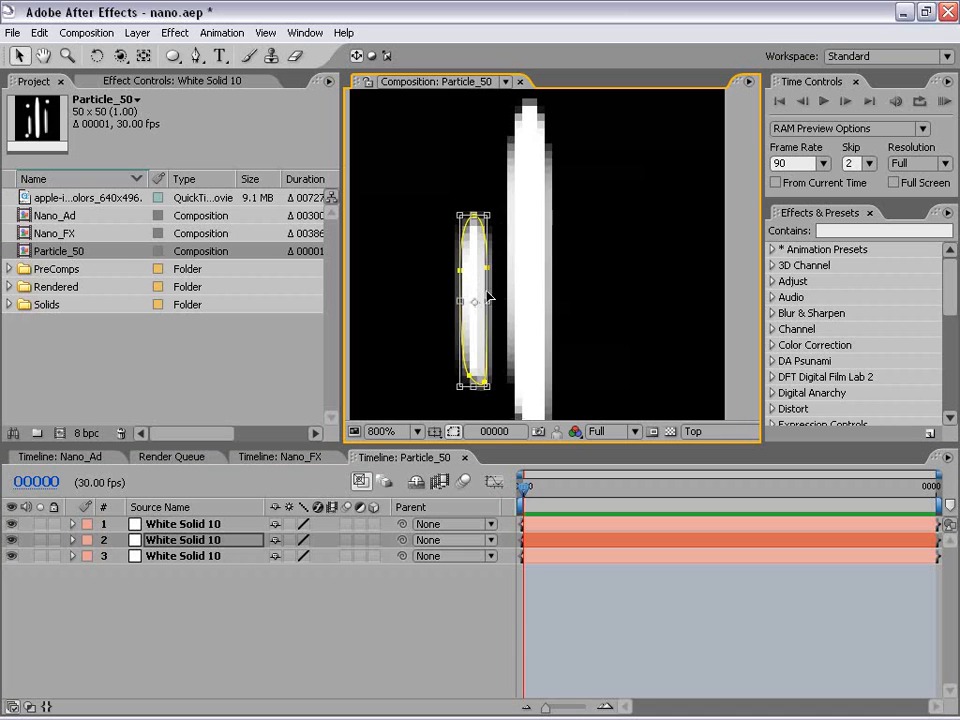
left_click_drag(488, 301, 484, 302)
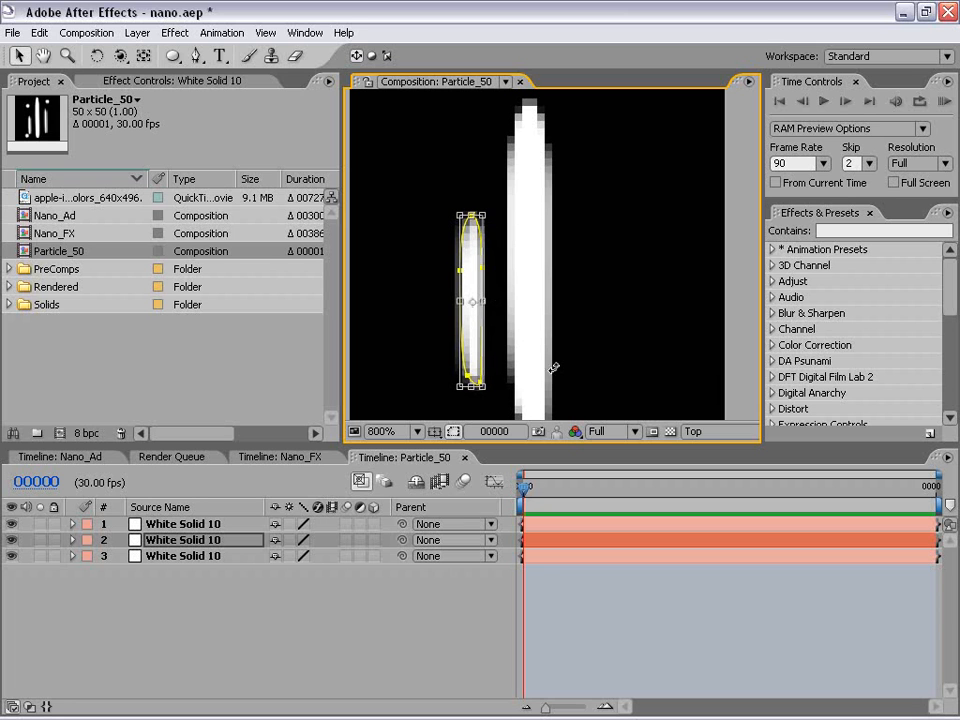
- Move the top layer's streak to the right of the central one and shrink its mask to about two-thirds height
left_click(192, 524)
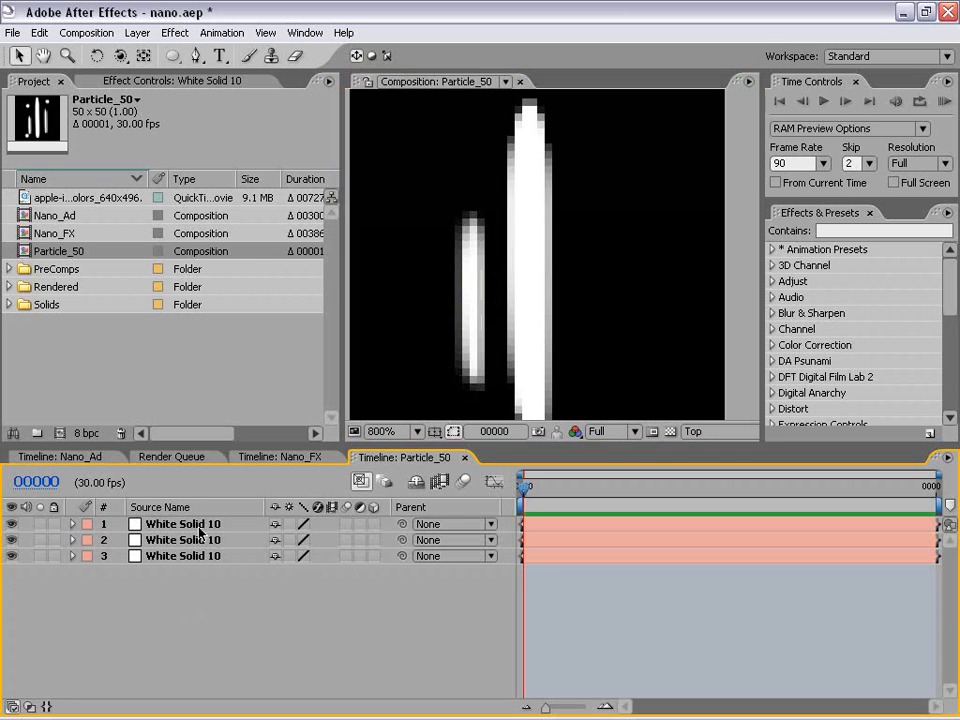
left_click_drag(533, 317, 596, 321)
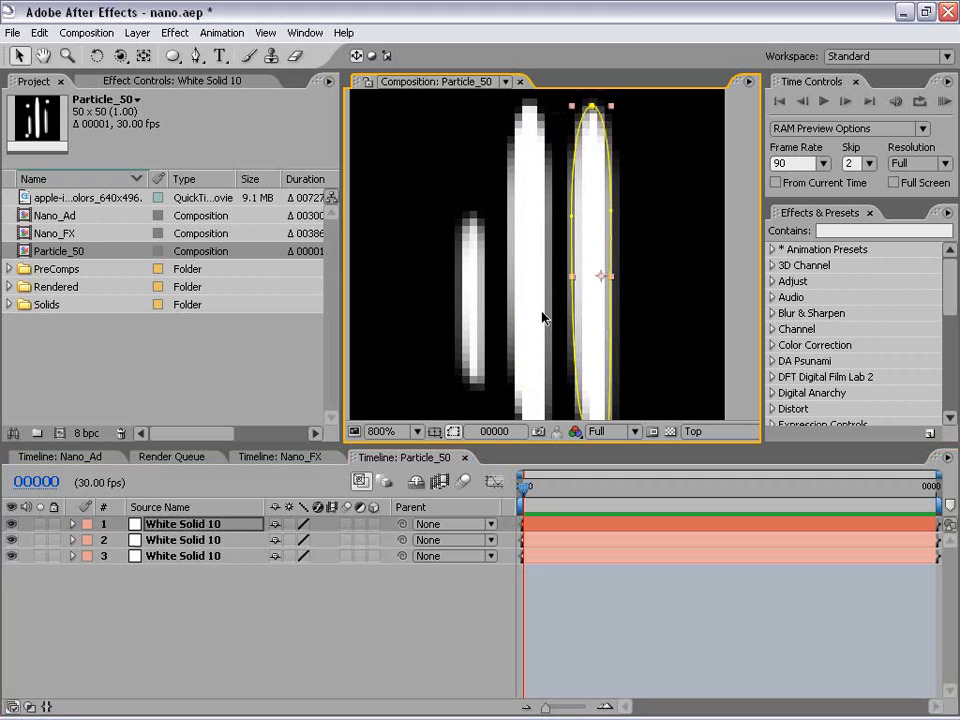
scroll(552, 319, "down", 1)
double_click(582, 296)
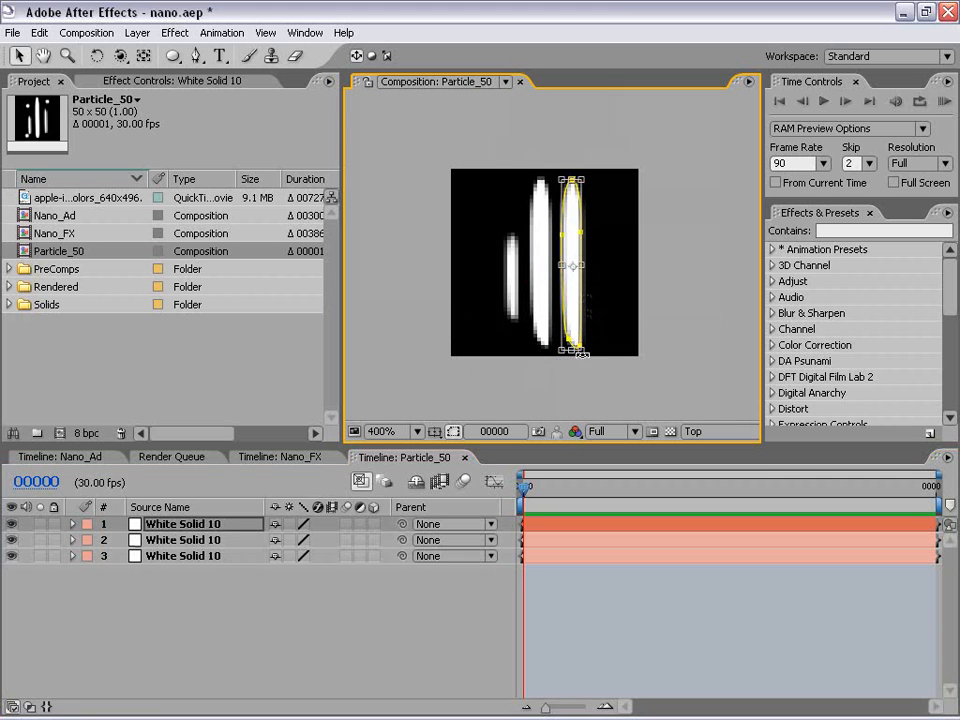
left_click_drag(582, 351, 576, 289)
double_click(597, 302)
- Lower the right streak so it sits around mid-height beside the central streak, and deselect it
left_click(571, 264)
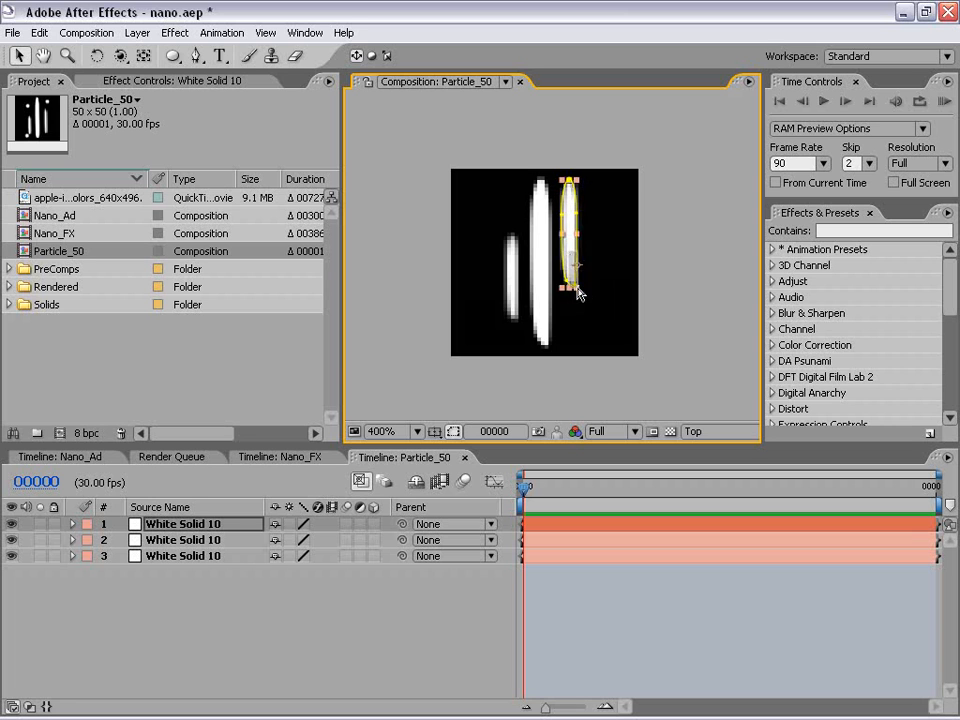
key("period")
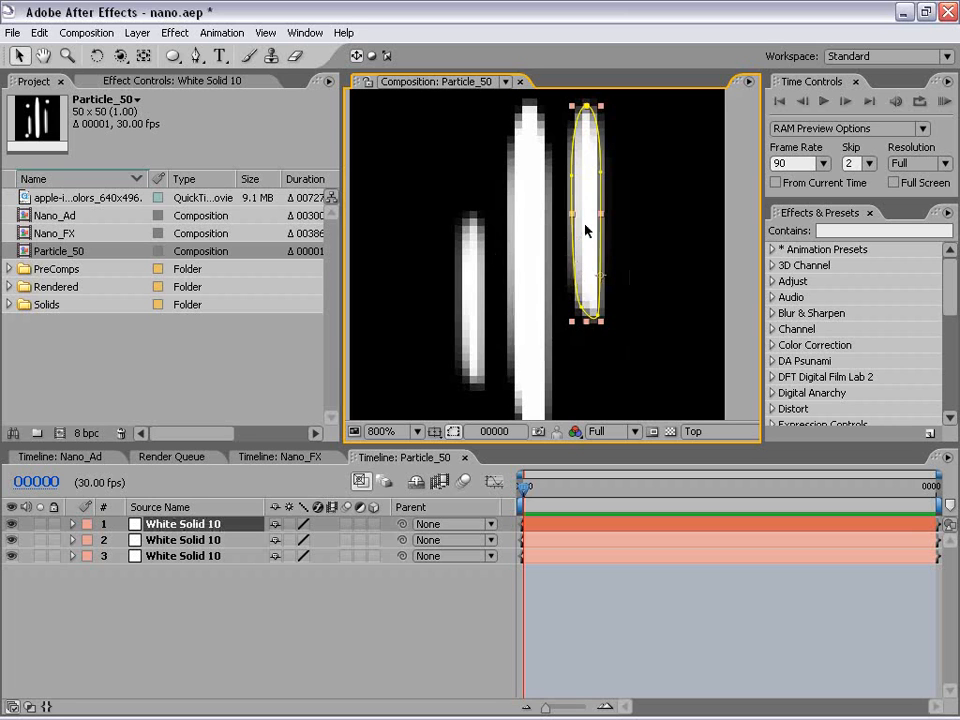
left_click_drag(583, 236, 597, 289)
left_click(654, 298)
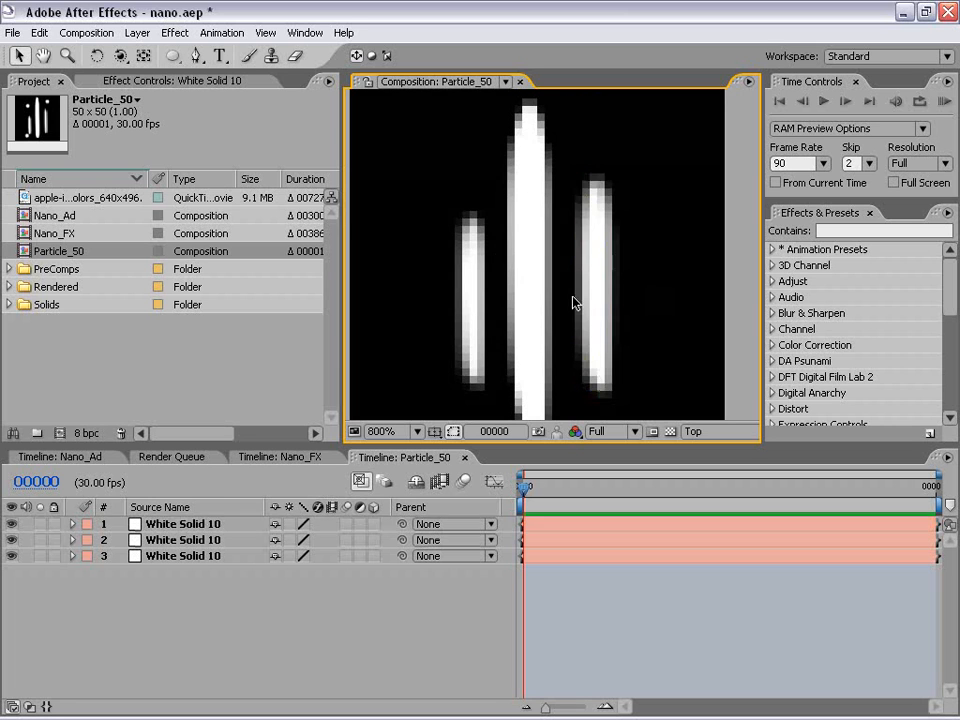
key("comma")
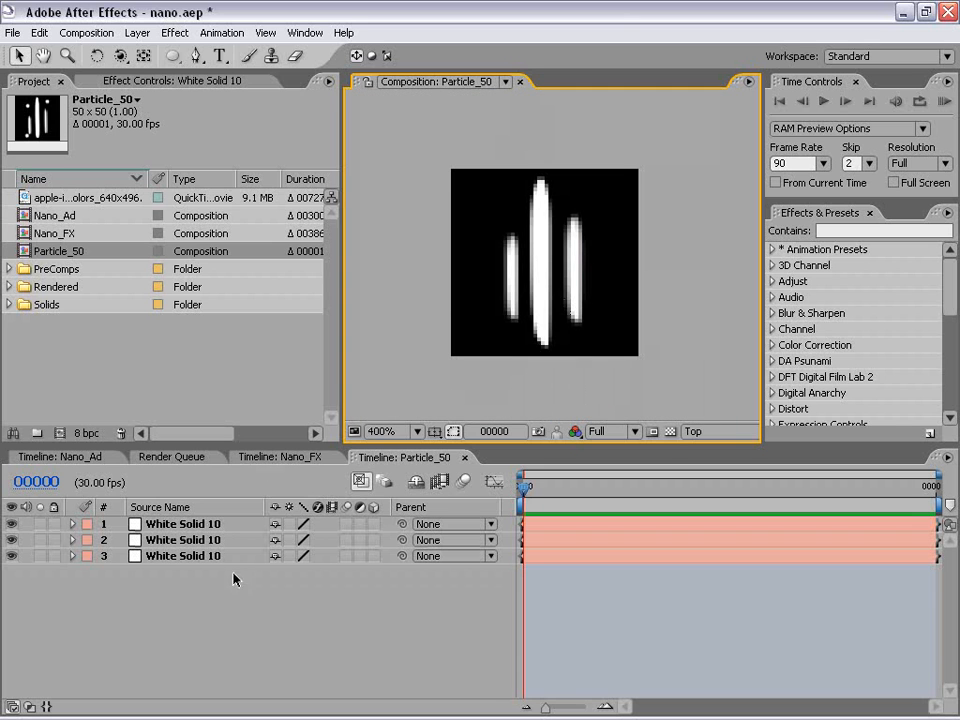
- Create a new 50 x 50 pixel white solid above the streak layers
left_click(140, 32)
mouse_move(170, 56)
left_click(377, 86)
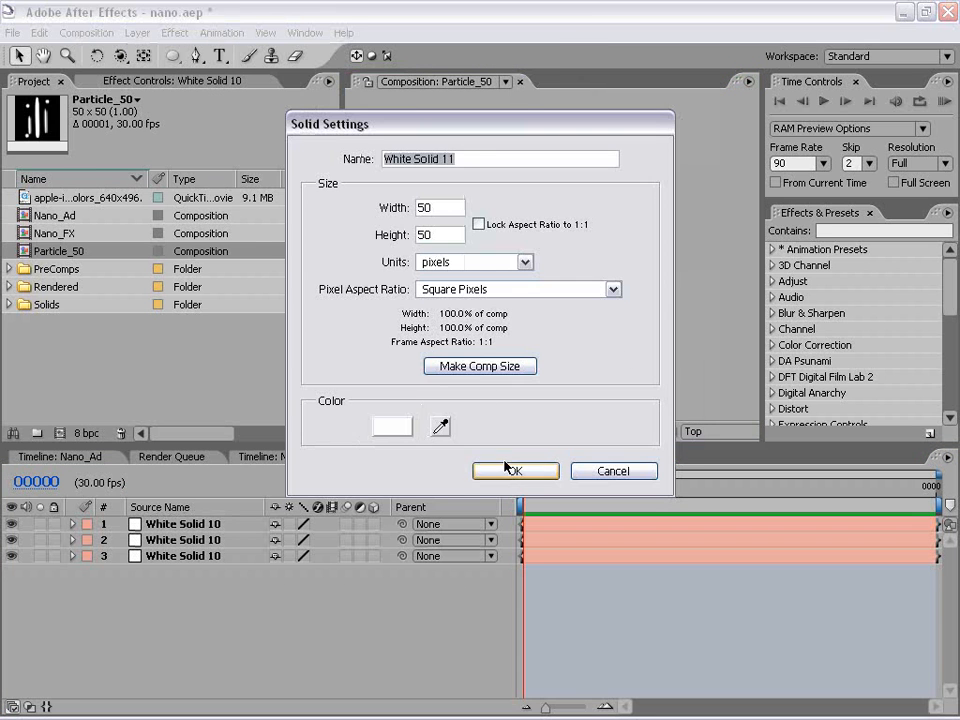
key("Return")
- Draw a small circular elliptical mask on the new solid just above the left streak and deselect the layer
key("q")
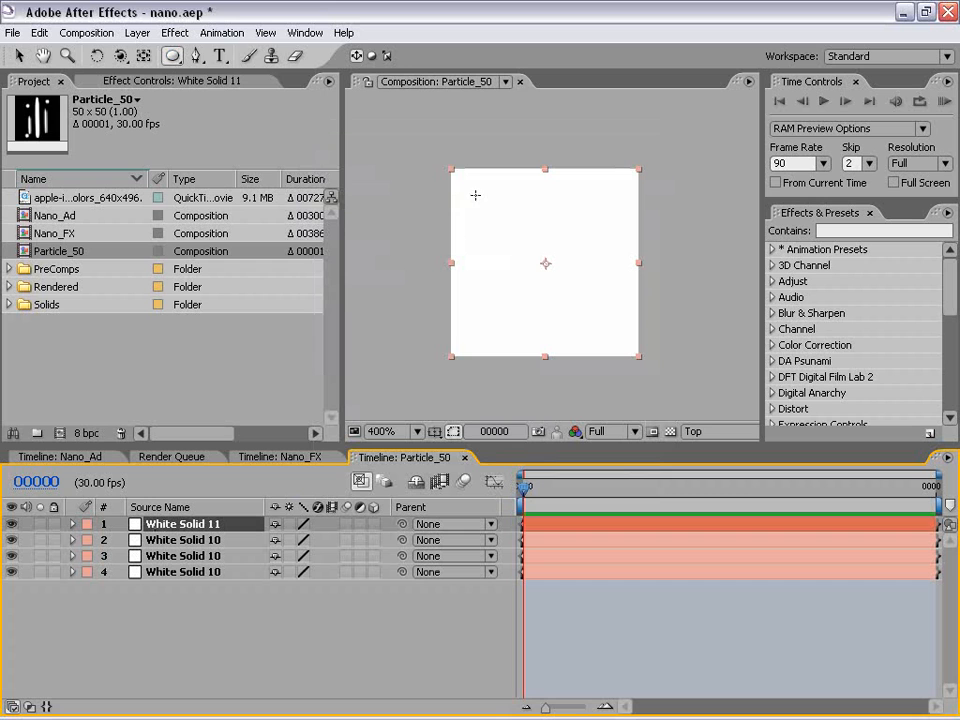
left_click_drag(170, 56, 255, 87)
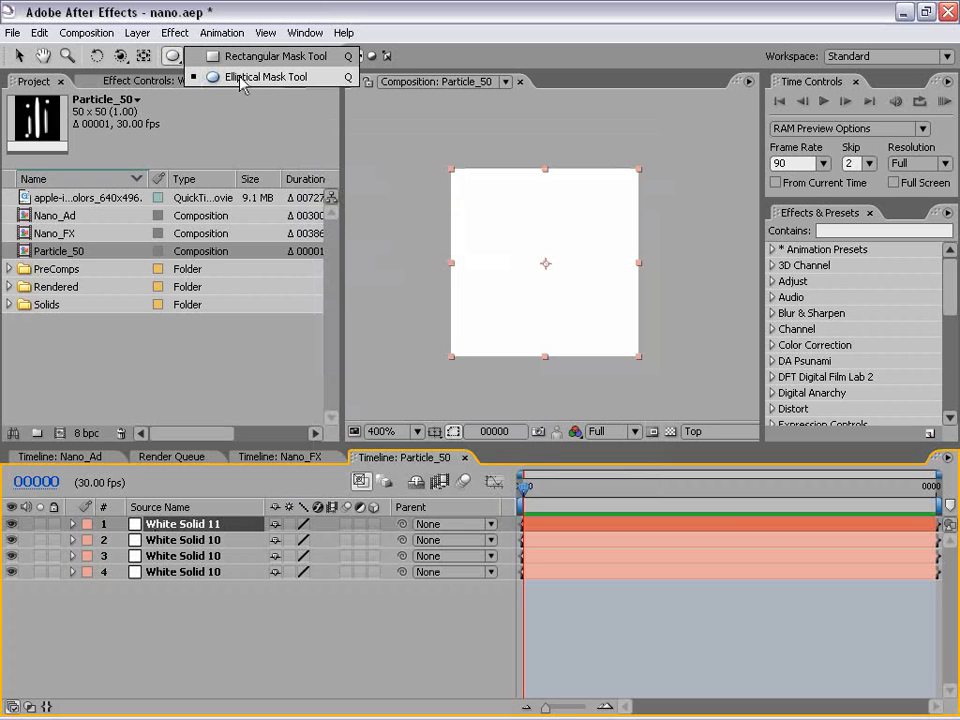
left_click(252, 80)
scroll(523, 251, "up", 1)
left_click_drag(453, 151, 497, 200)
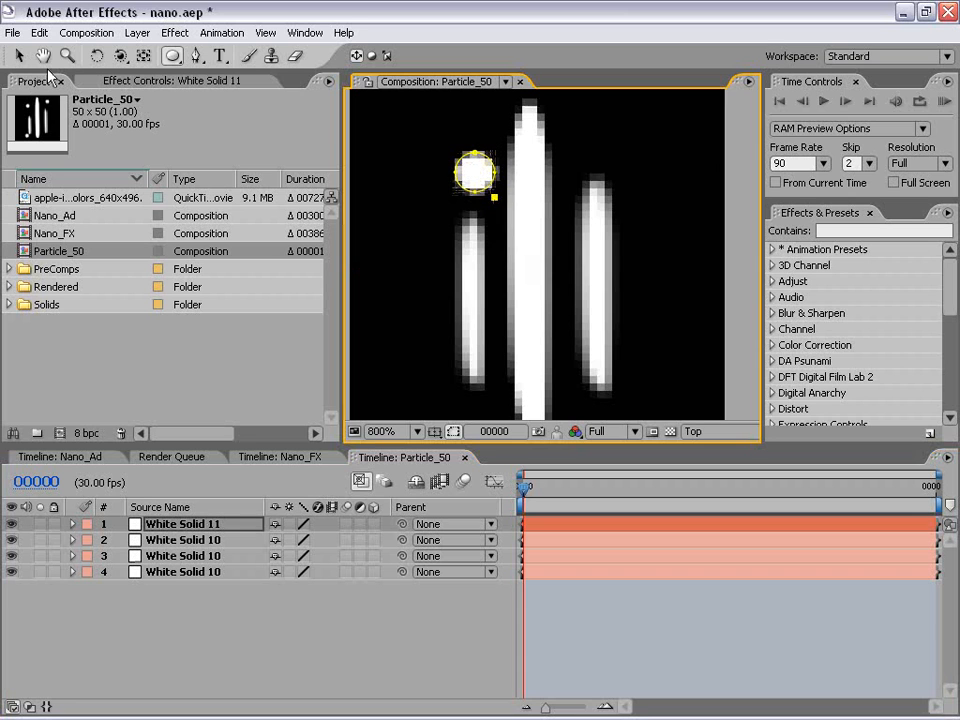
left_click(19, 55)
left_click(650, 600)
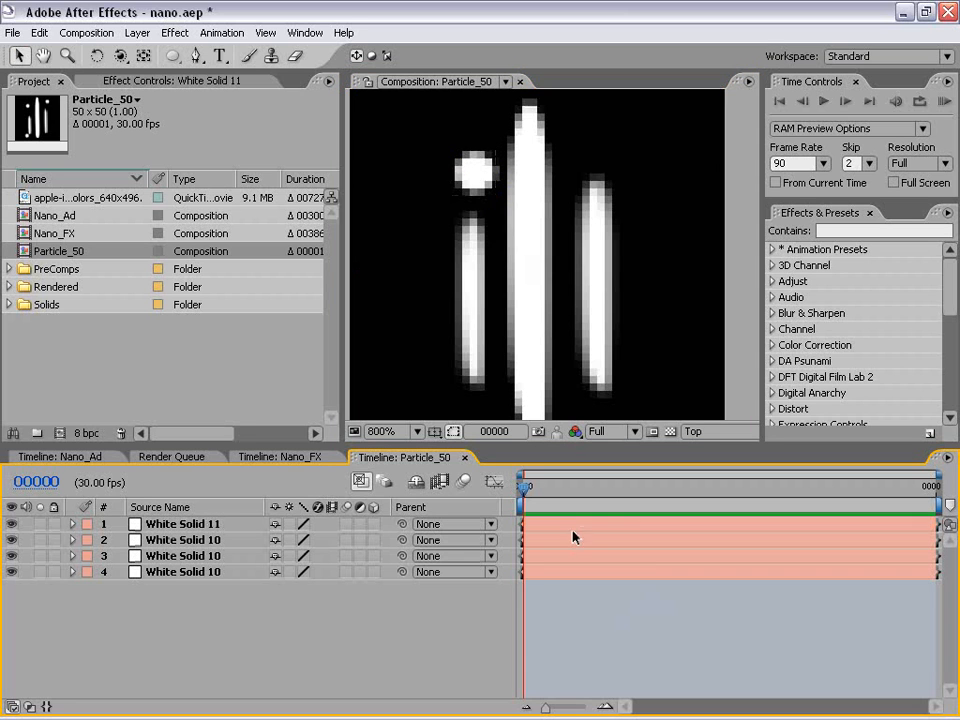
scroll(578, 320, "down", 1)
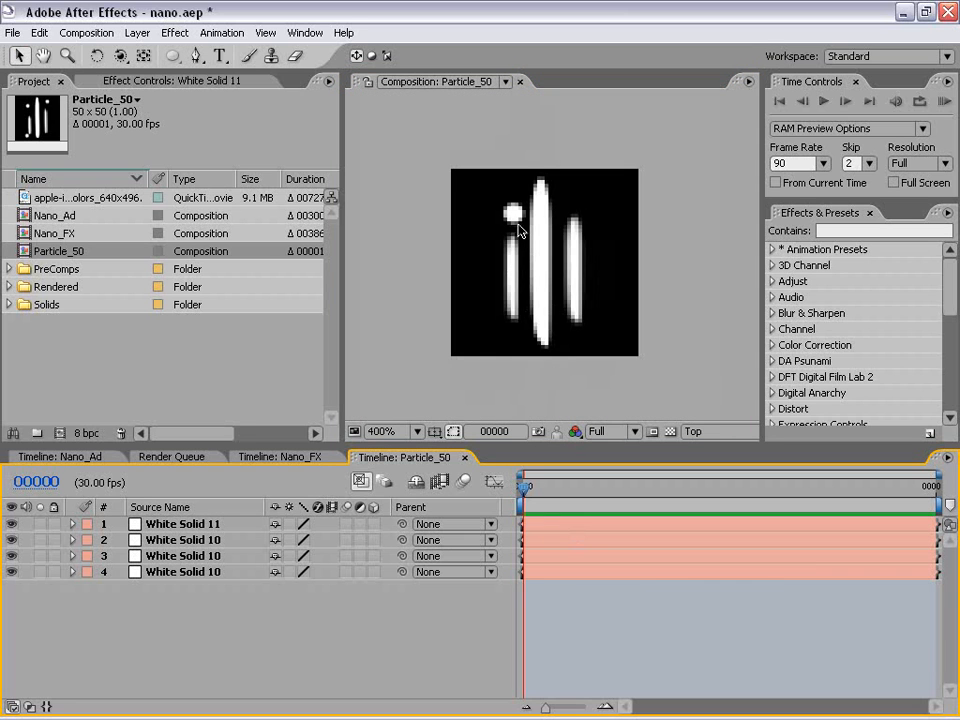
- Duplicate the masked dot twice, placing one copy above the right streak and the other below the left streak
scroll(515, 228, "up", 1)
left_click(469, 171)
key("ctrl+d")
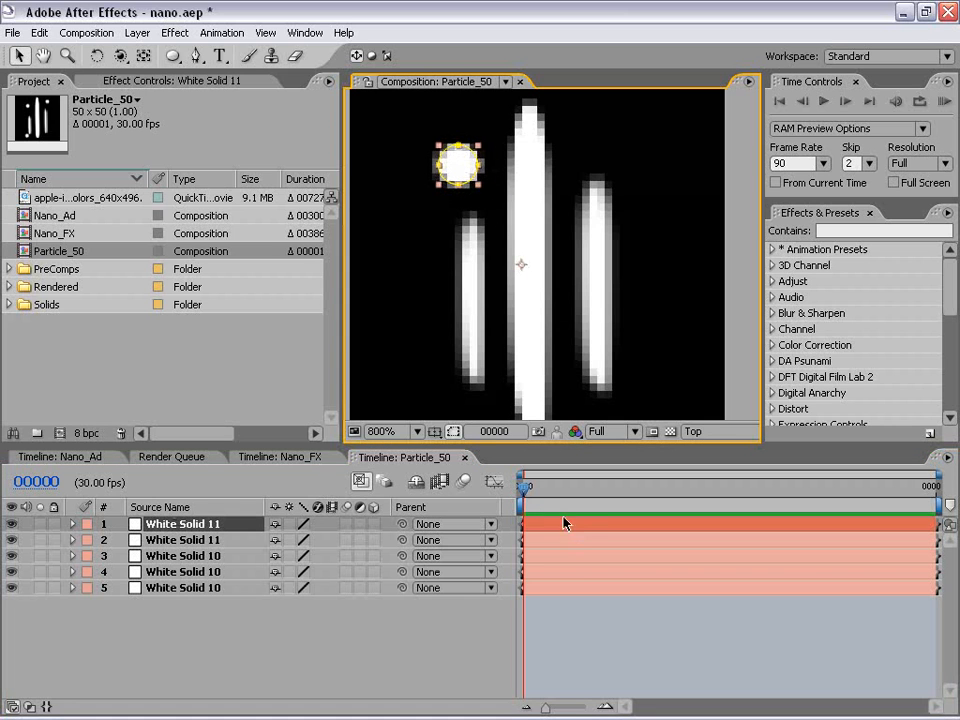
left_click_drag(459, 171, 617, 133)
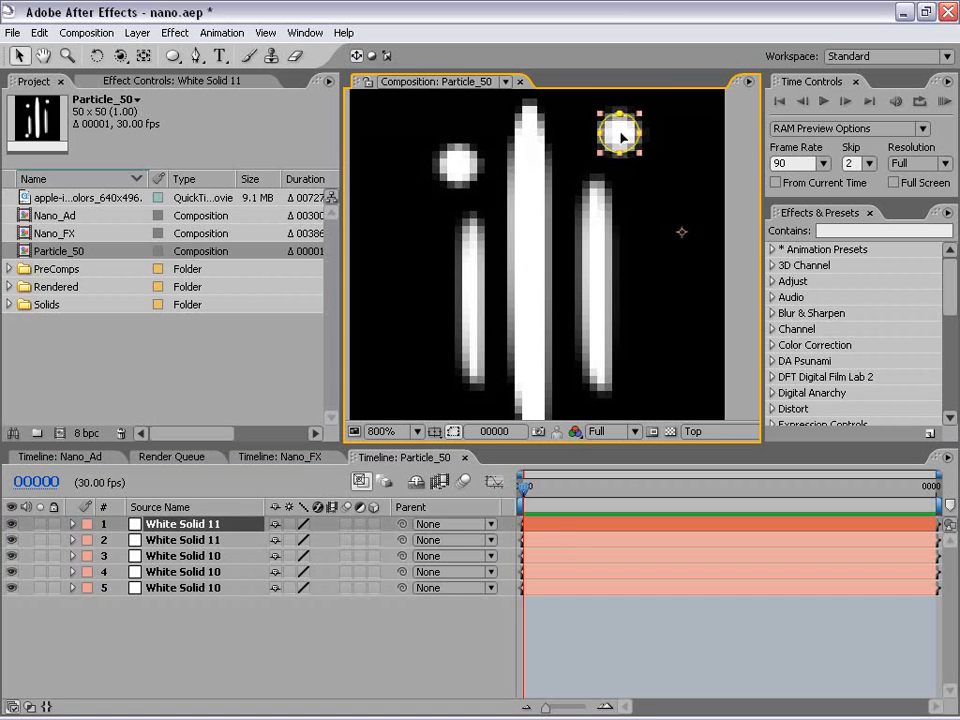
scroll(585, 214, "down", 1)
key("ctrl+d")
left_click_drag(587, 207, 509, 308)
- Shorten the left streak's mask from its lower end and shift the streak slightly left, between the two dots
left_click(508, 286)
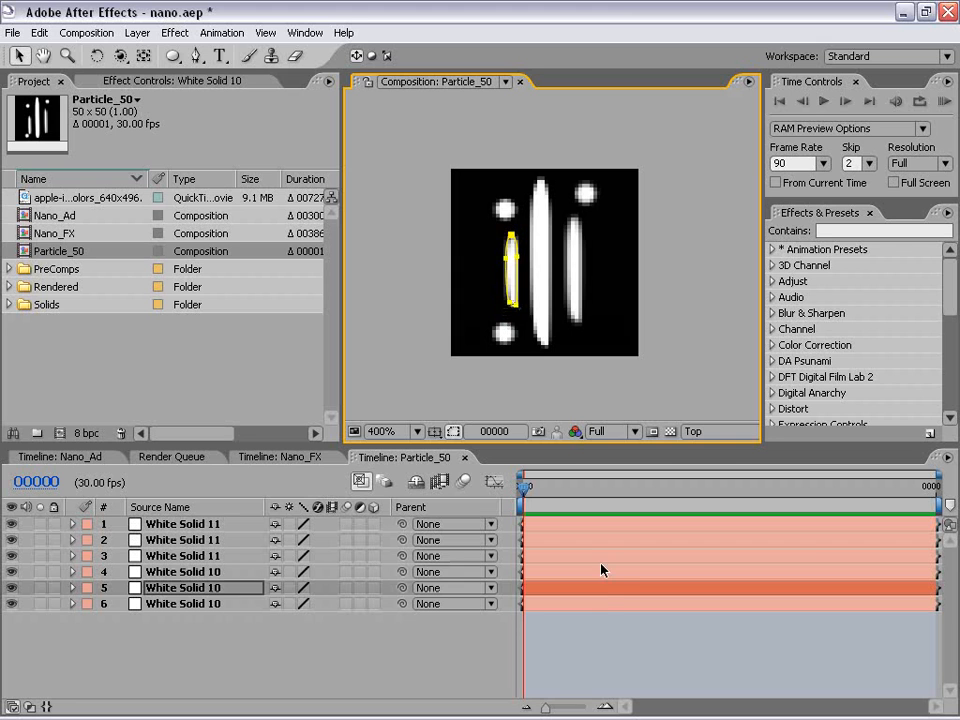
left_click(589, 617)
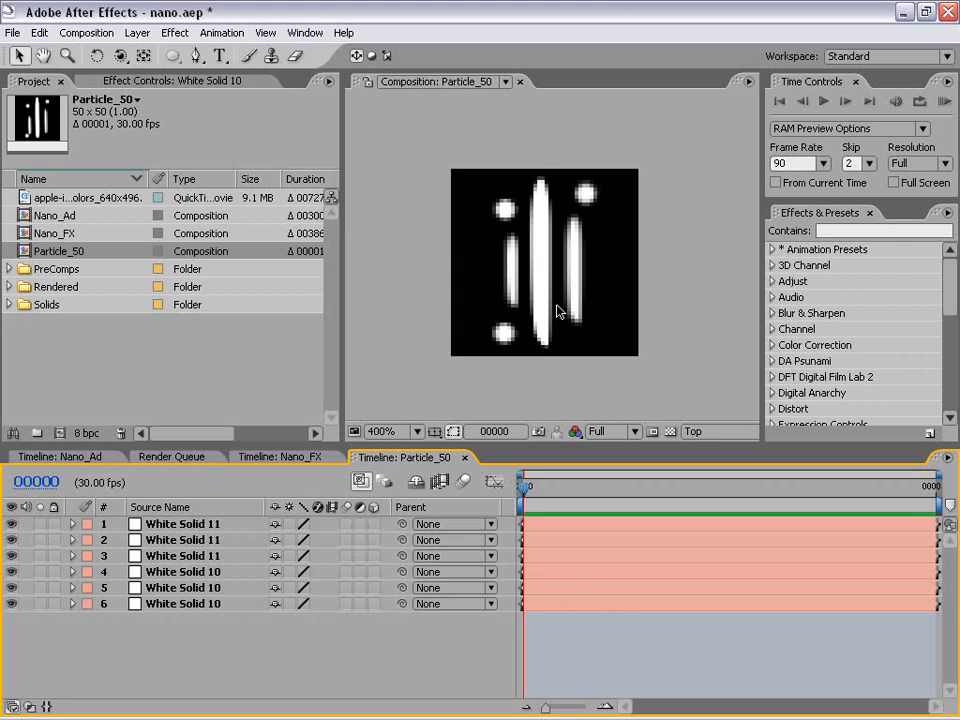
left_click(510, 272)
- Set the opacity of all six white solid layers to 10%
left_click(150, 524)
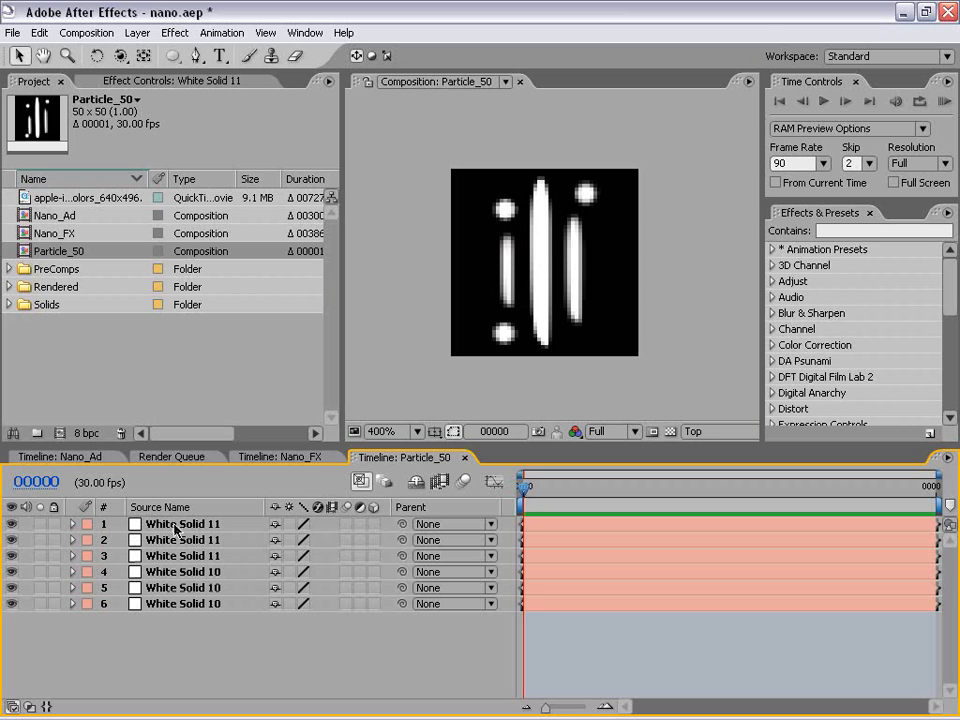
left_click(182, 607, "shift")
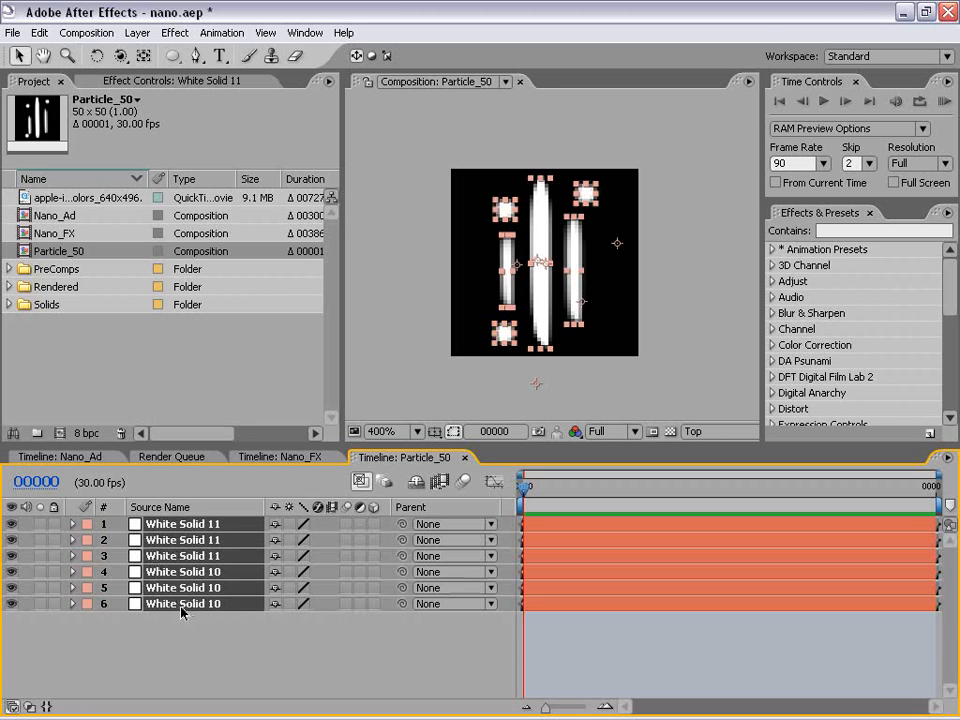
key("t")
left_click_drag(197, 445, 197, 407)
left_click(278, 501)
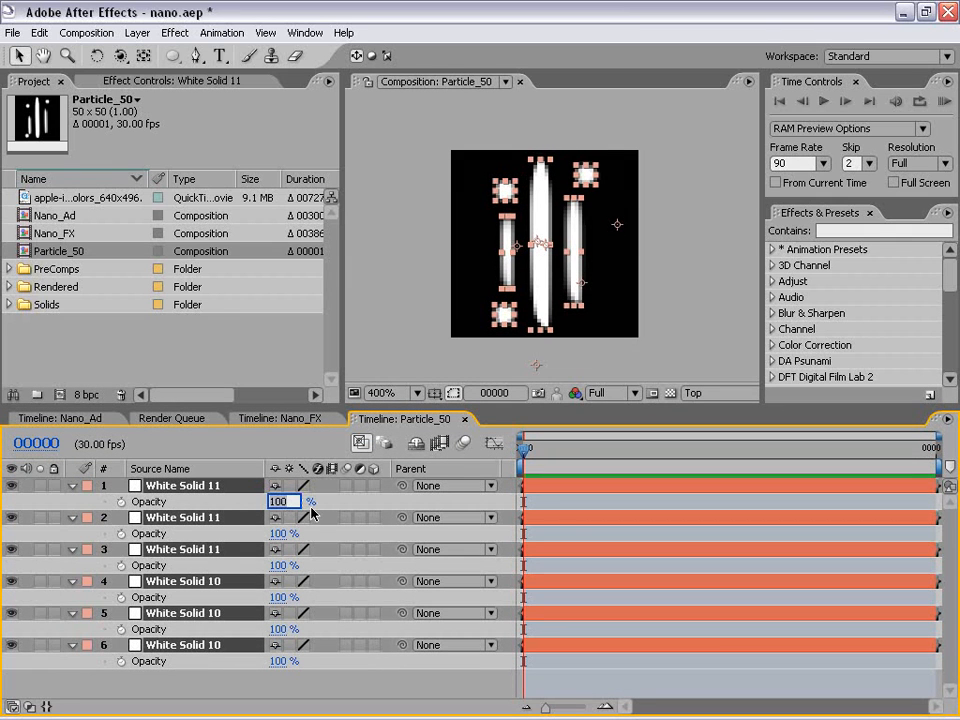
type("10")
key("Return")
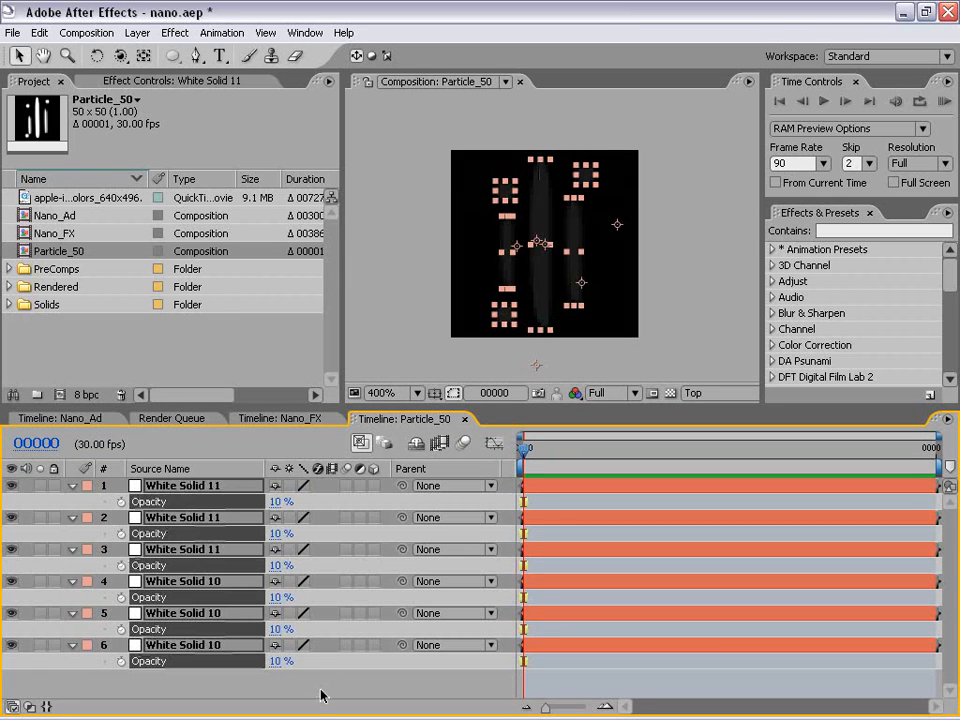
left_click(323, 681)
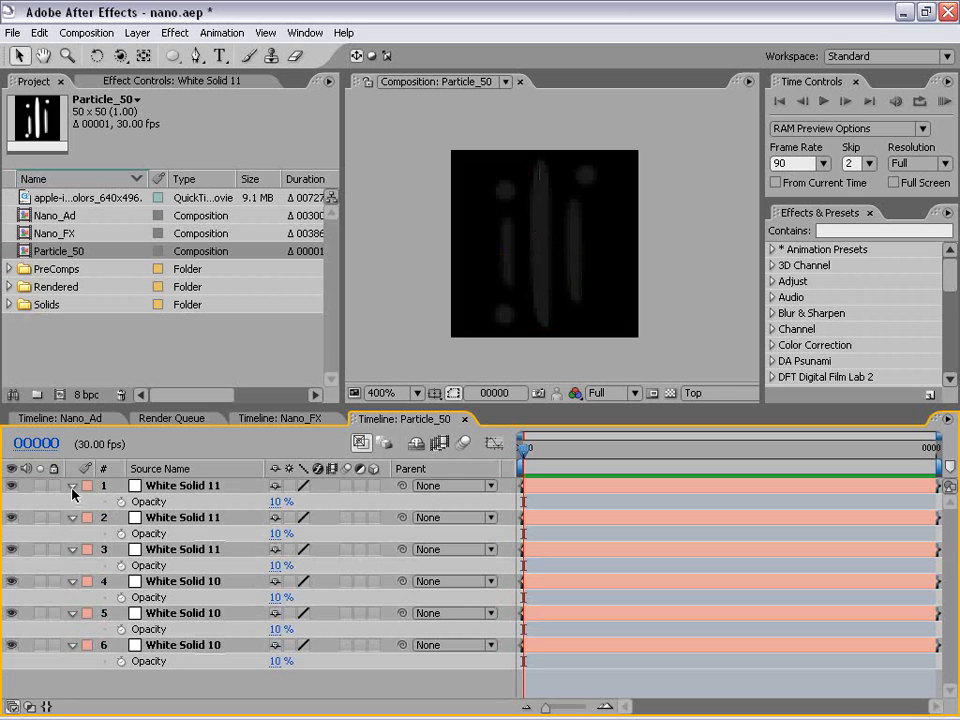
- Set the opacity of the three dot layers to 25% and deselect them
left_click(72, 485)
left_click(180, 486)
left_click(182, 534, "shift")
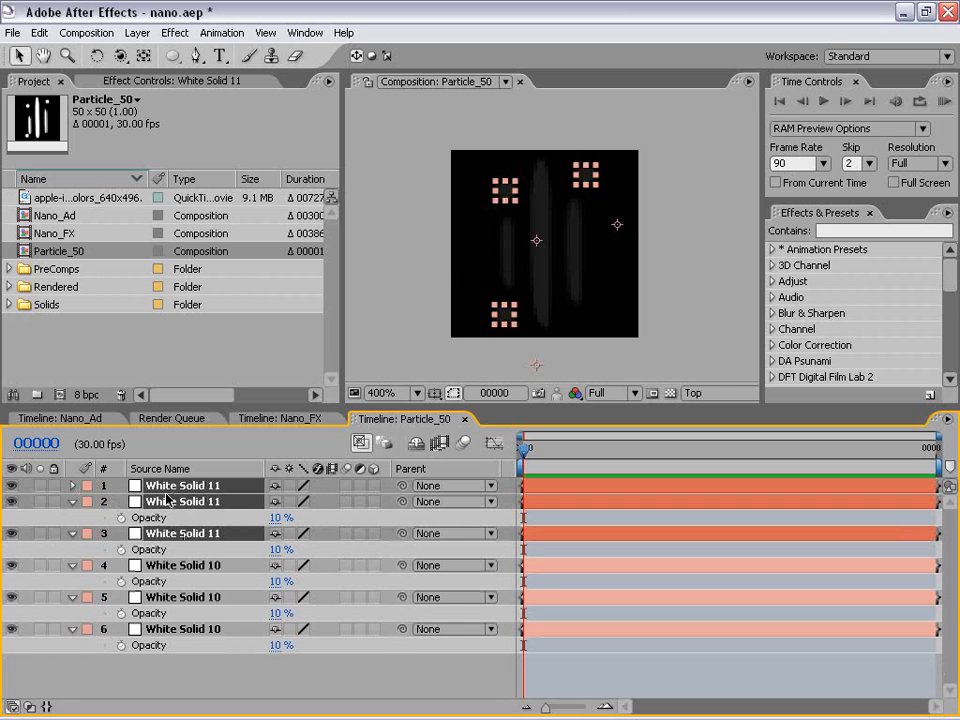
key("t")
left_click(279, 502)
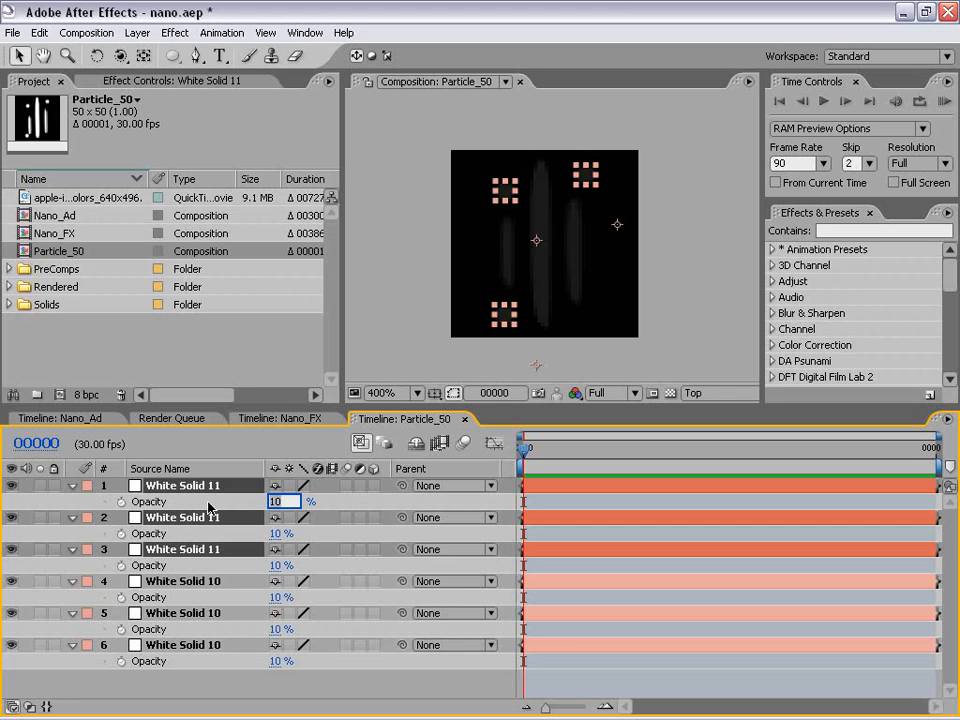
type("25")
key("Return")
key("F2")
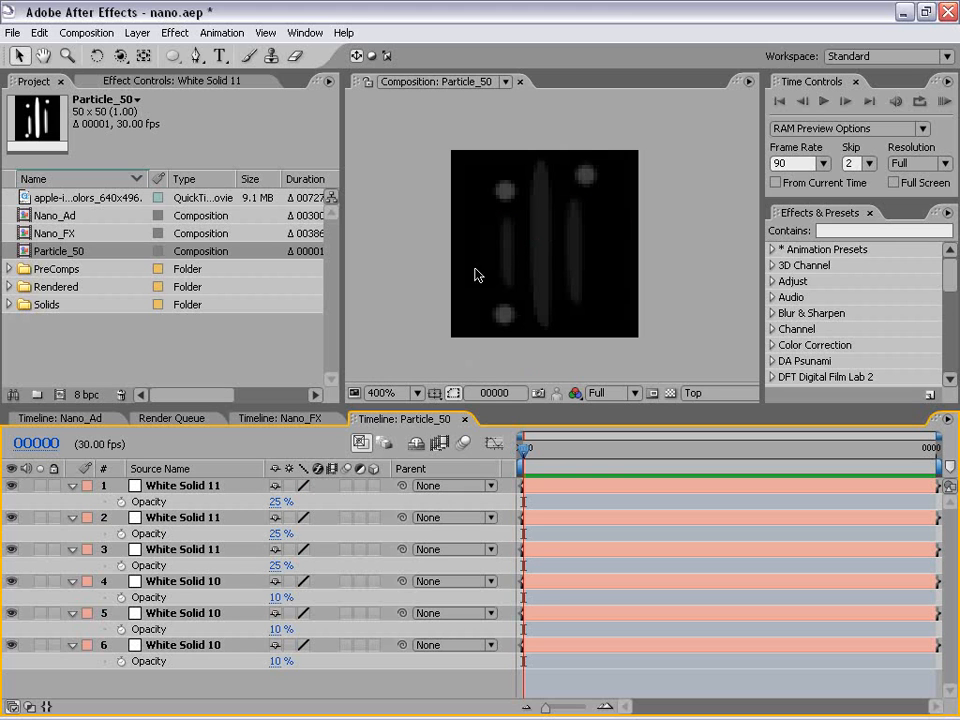
- Close the Particle_50 composition, add it as the lowest layer of Nano_Ad, and hide that layer
left_click(468, 424)
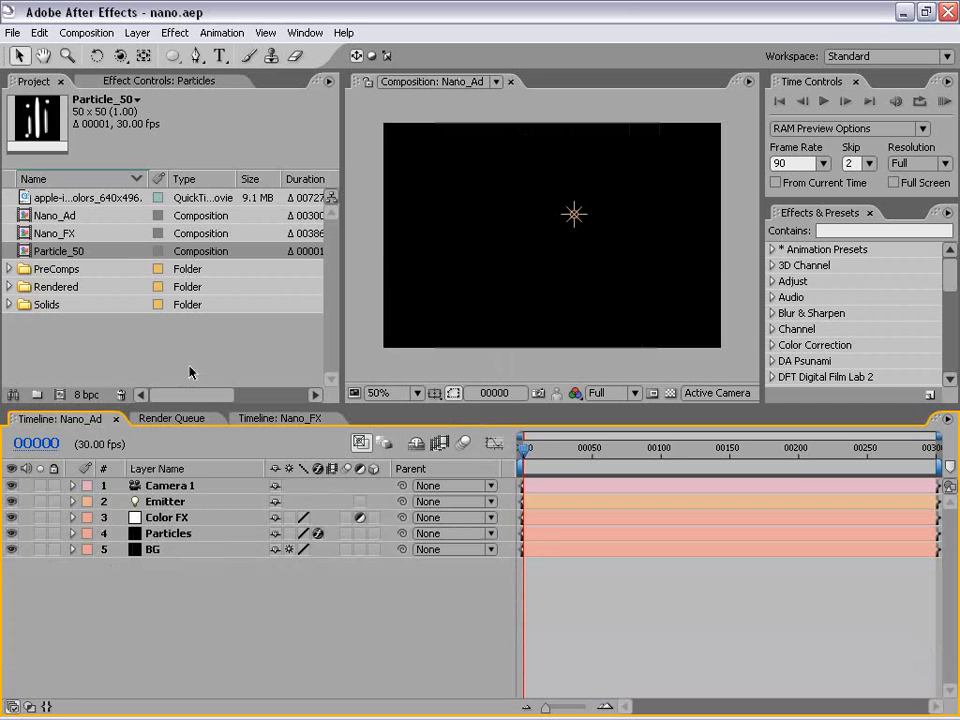
left_click(105, 315)
left_click(60, 251)
left_click_drag(51, 250, 195, 611)
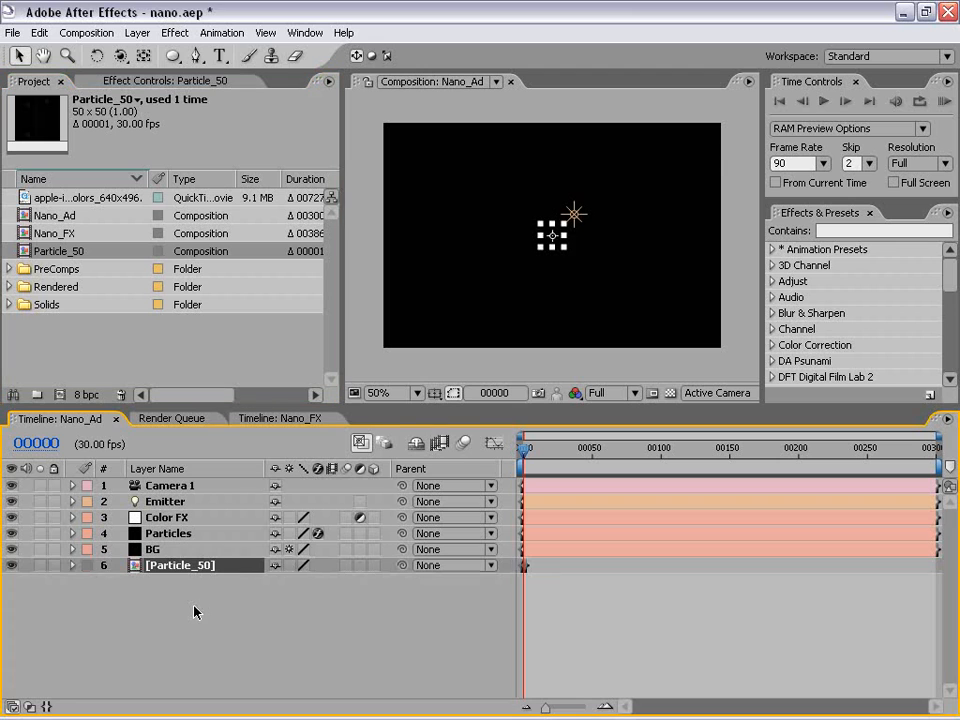
left_click(12, 570)
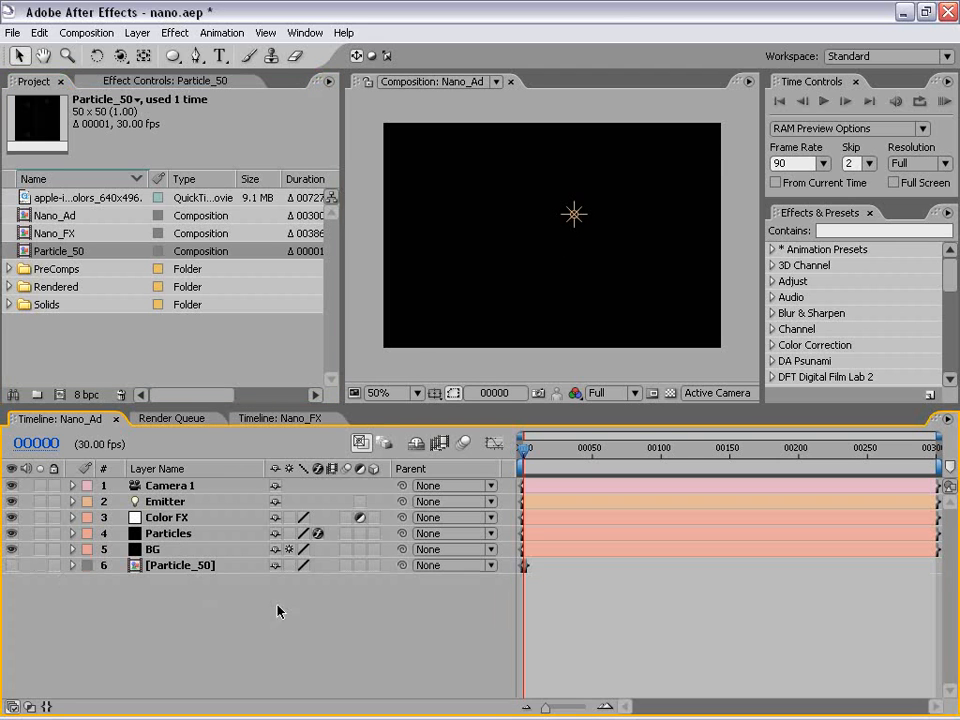
- Open the Particles layer's Particular effect settings, with the Emitter group collapsed and the Particle group expanded
left_click(160, 533)
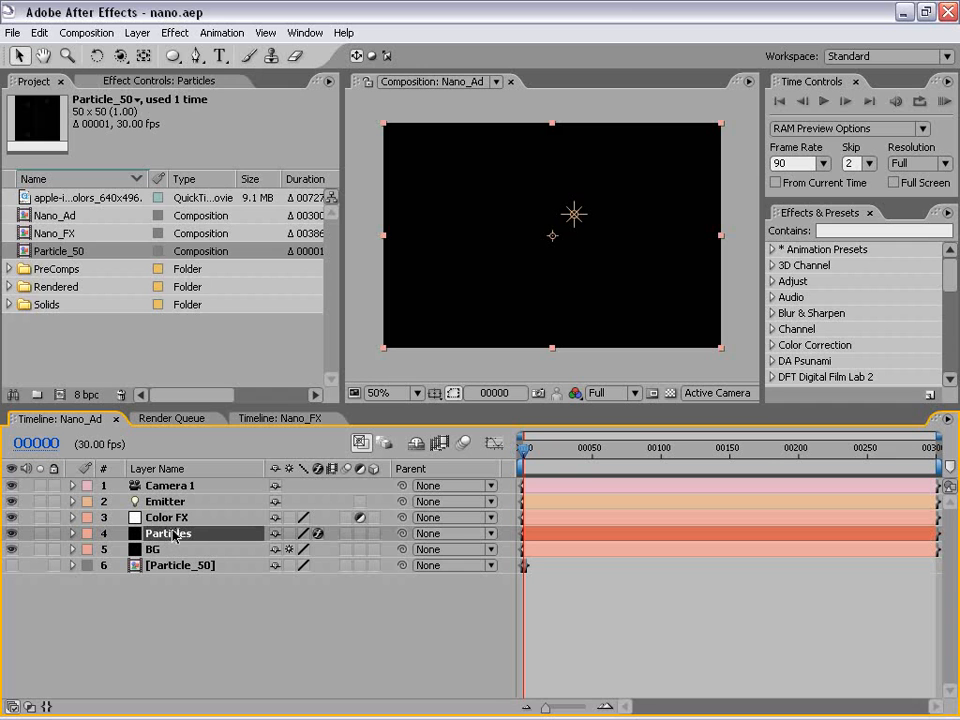
left_click(145, 84)
left_click_drag(185, 406, 187, 562)
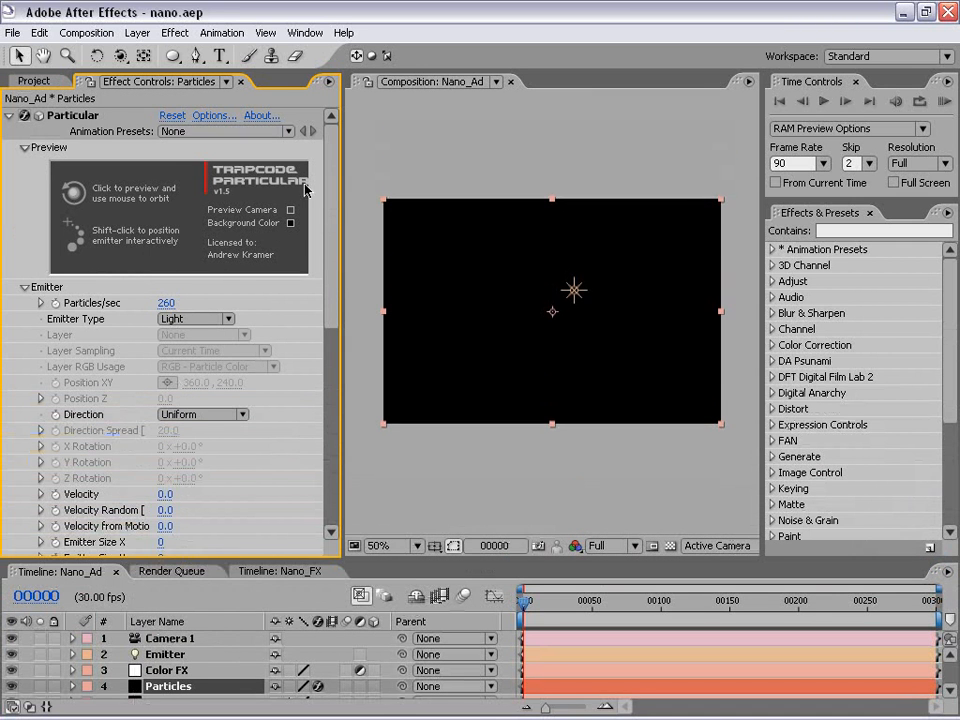
left_click_drag(334, 200, 336, 302)
key("F4")
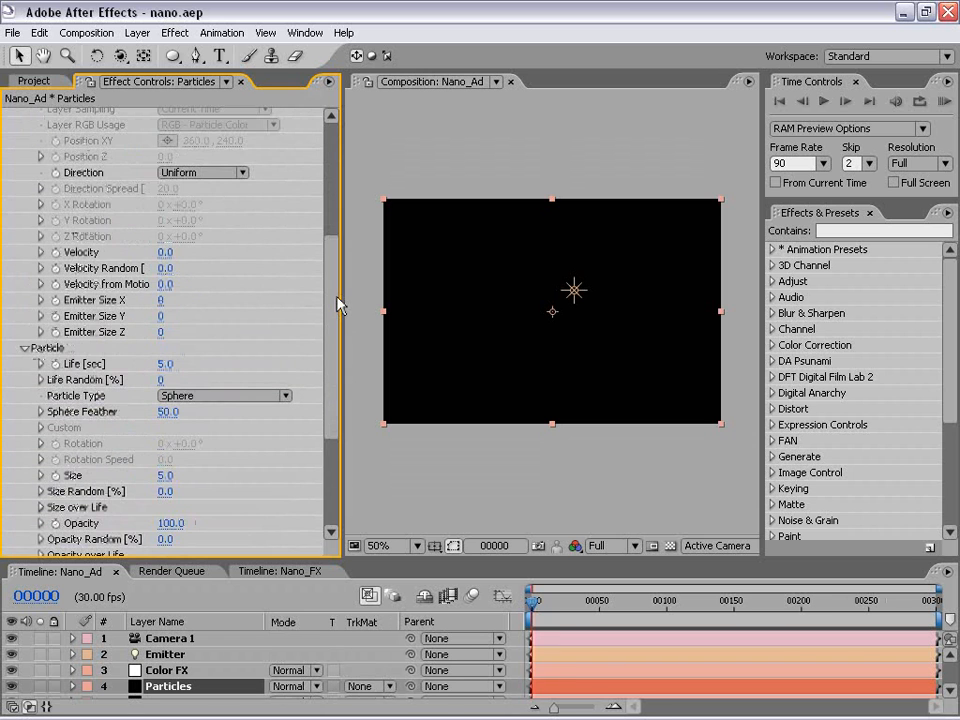
key("F3")
key("F4")
key("F3")
left_click_drag(332, 294, 328, 420)
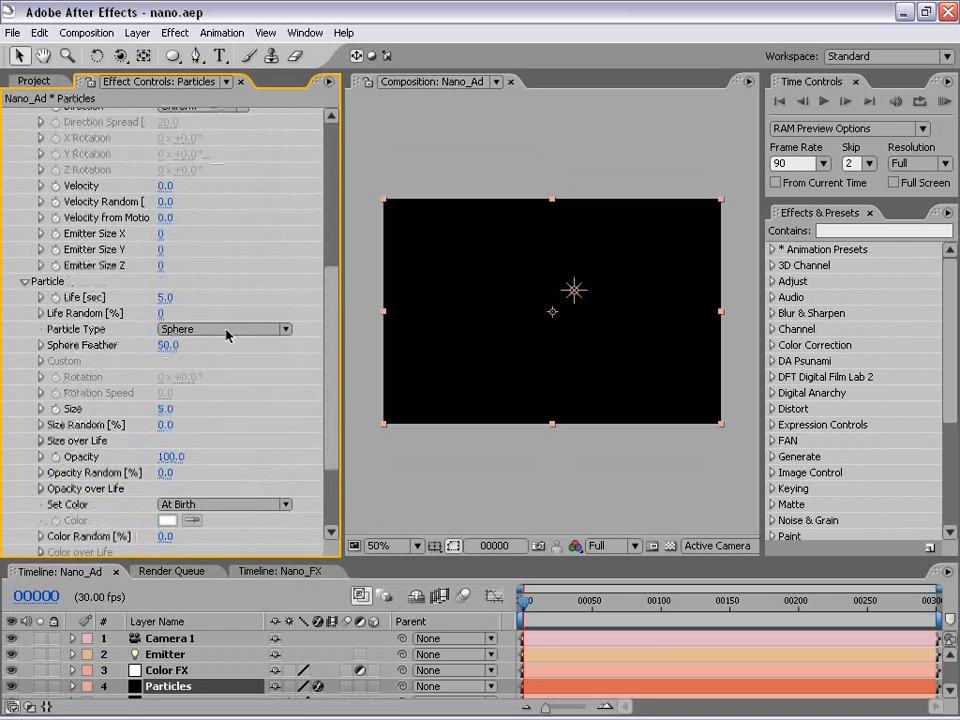
left_click(25, 282)
left_click(23, 166)
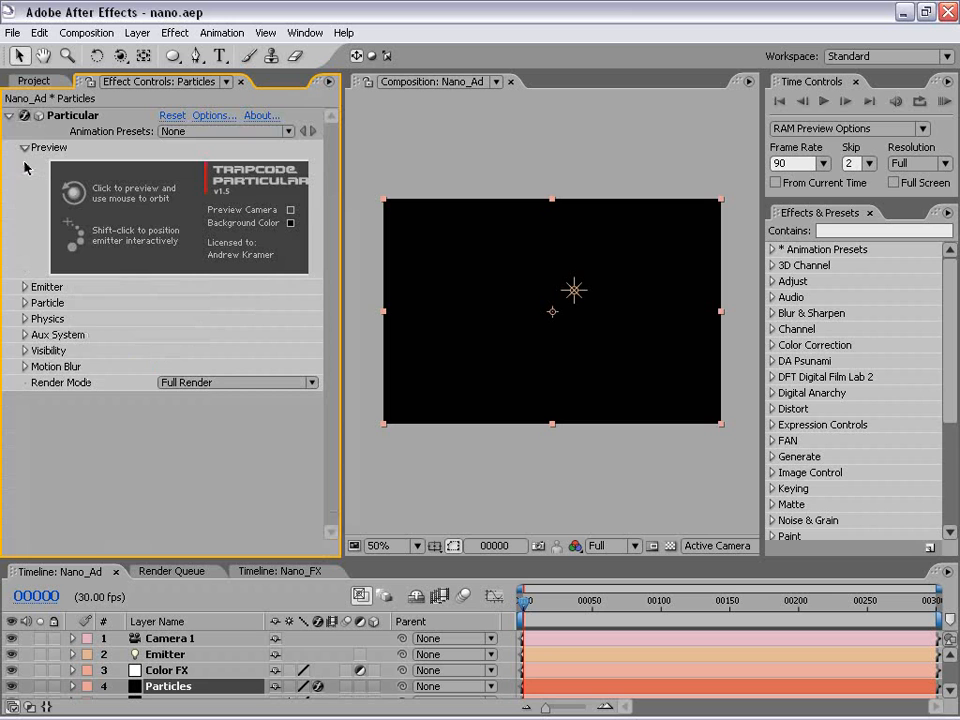
left_click(24, 304)
scroll(332, 332, "down", 2)
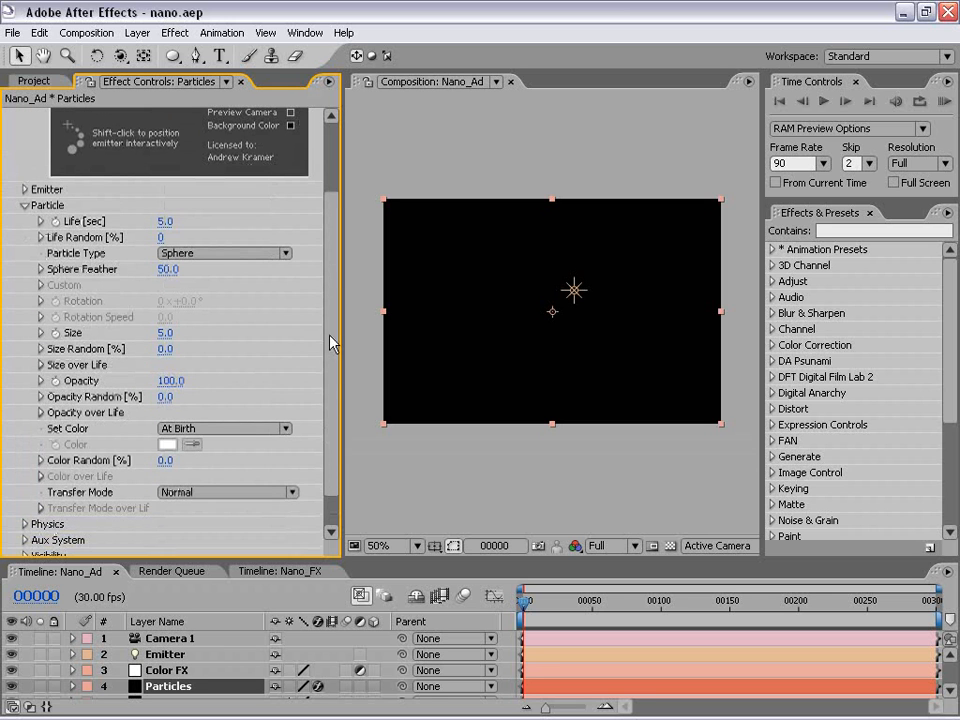
- Set the particle type to Custom using the Particle_50 layer, with time sampling Start at Birth - Loop
left_click(162, 253)
left_click(192, 336)
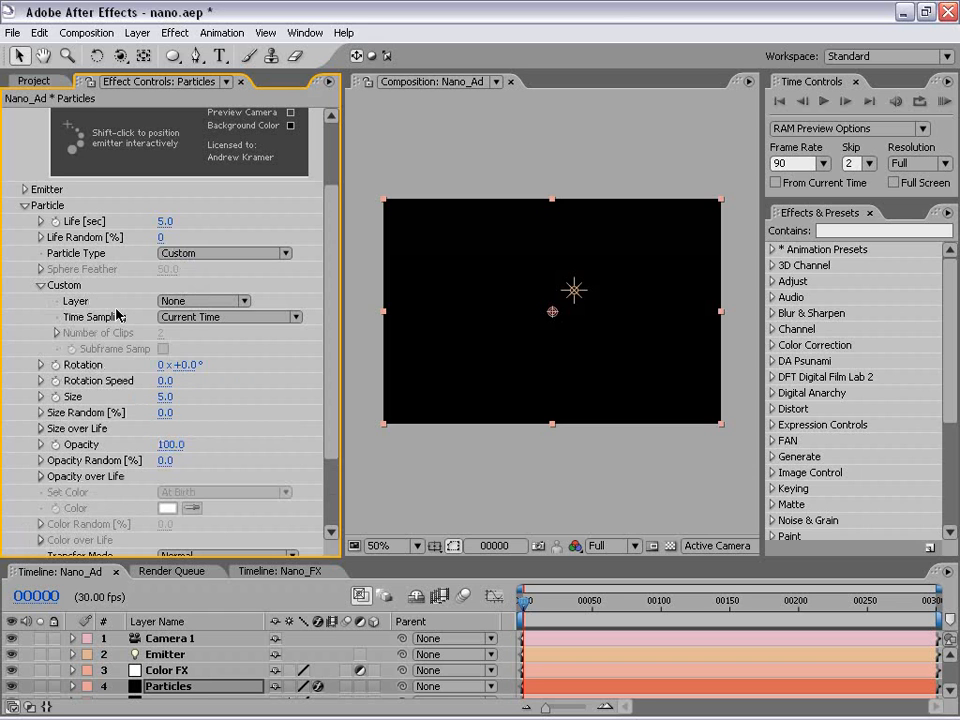
left_click(180, 301)
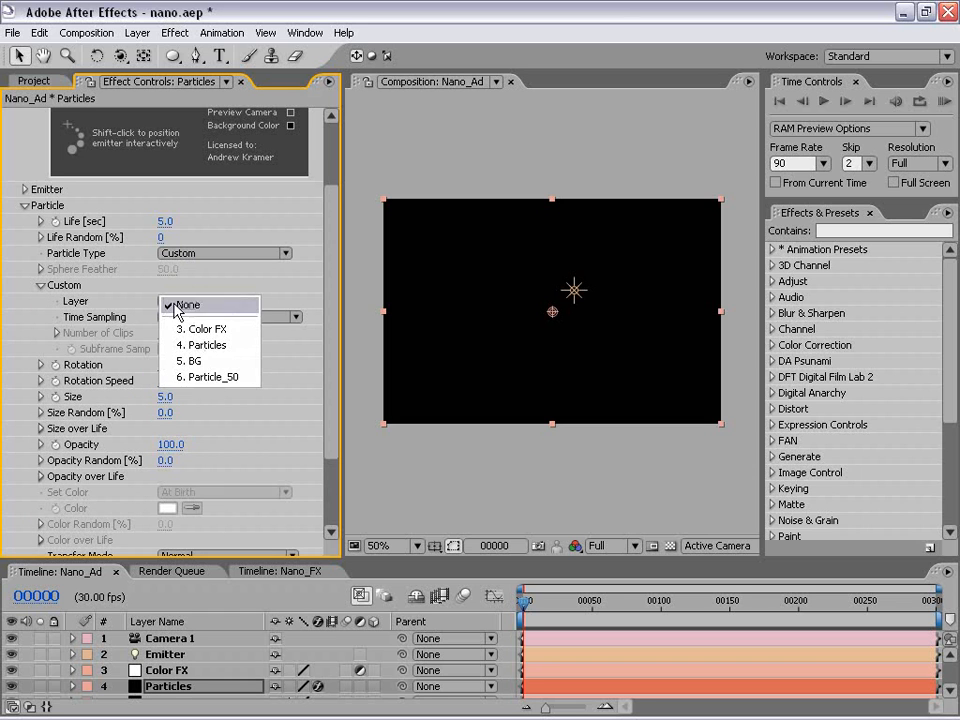
left_click(247, 377)
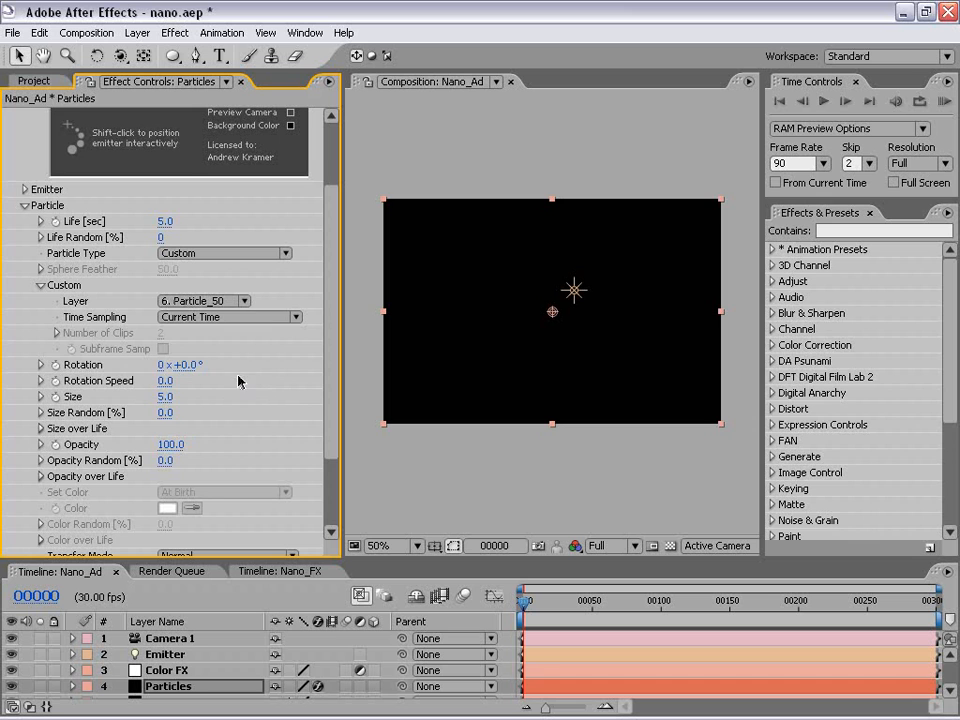
left_click(200, 317)
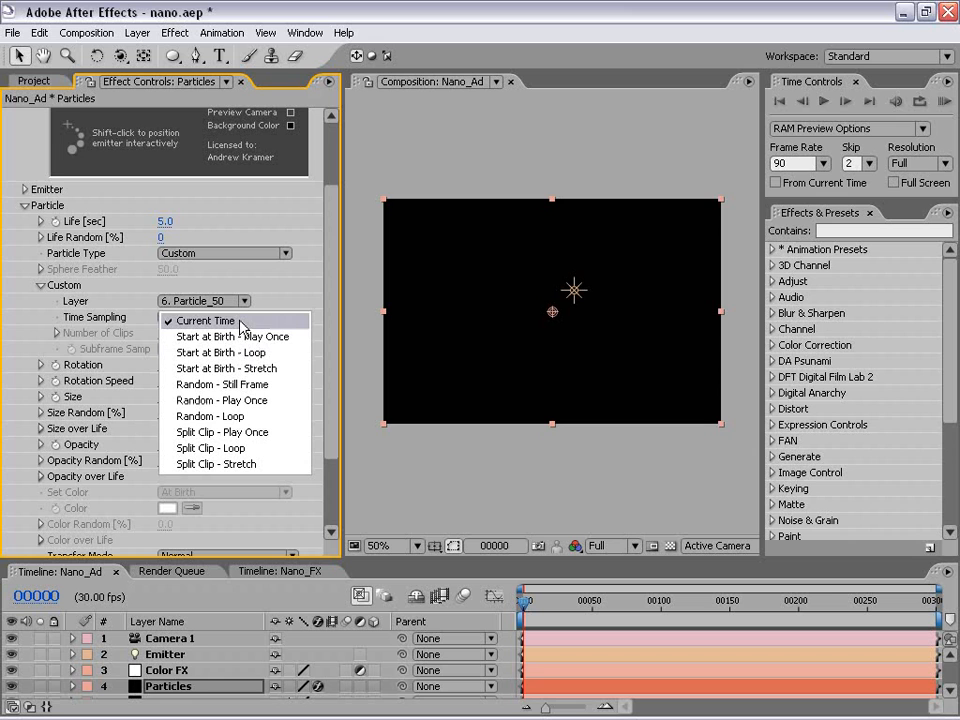
left_click(280, 364)
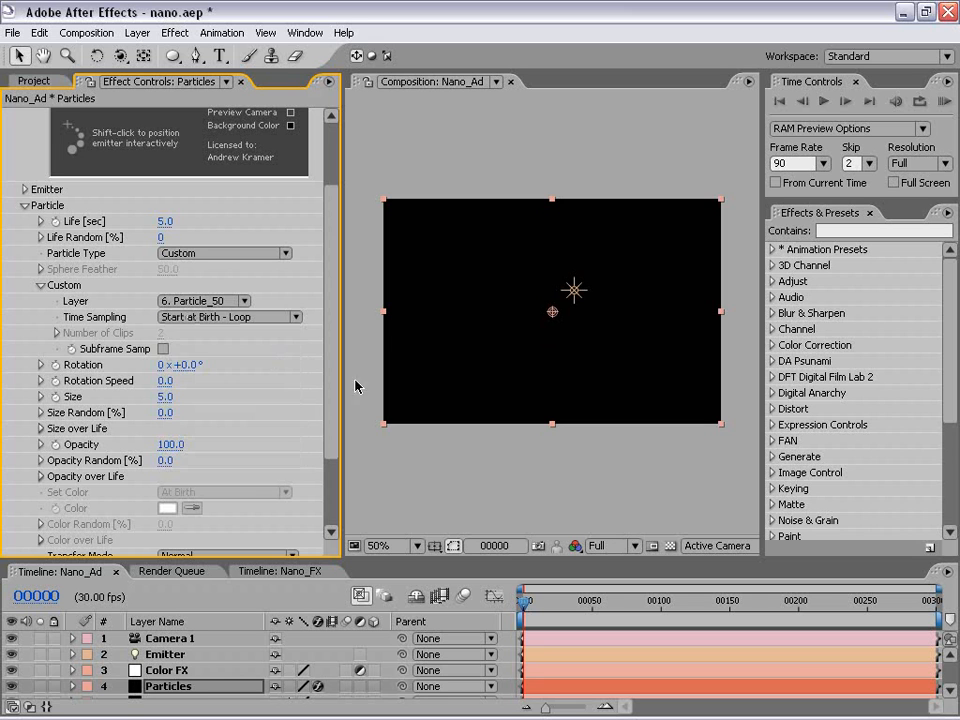
- Enlarge the timeline area and add the expression wiggle(.5,100) to the Emitter light's Position
mouse_move(512, 560)
left_mouse_down()
mouse_move(512, 537)
mouse_move(512, 572)
left_mouse_up()
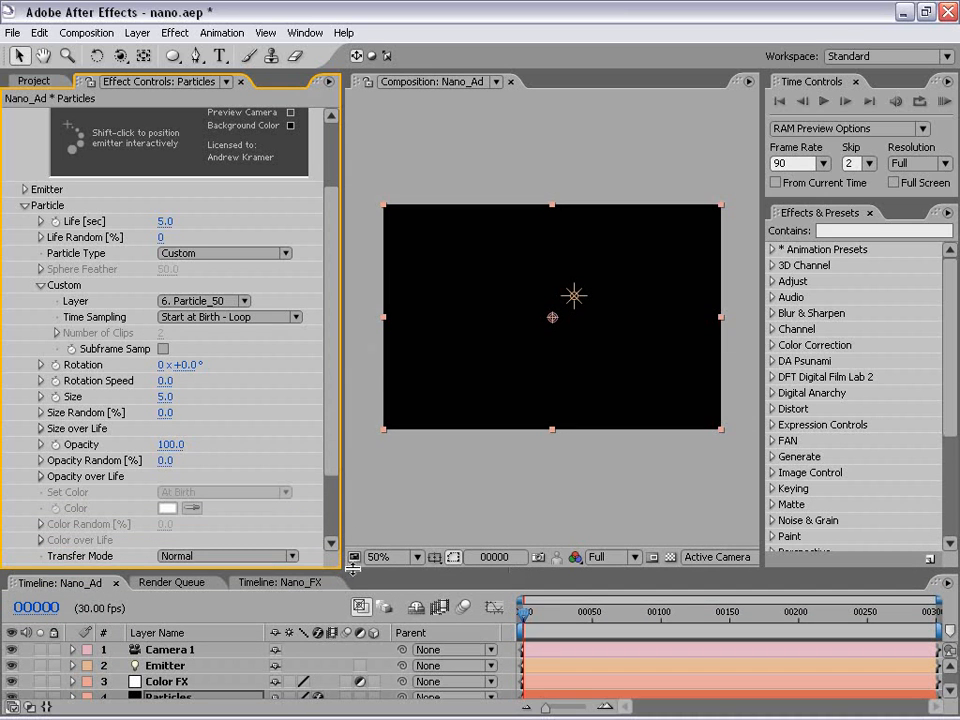
left_click_drag(350, 568, 350, 465)
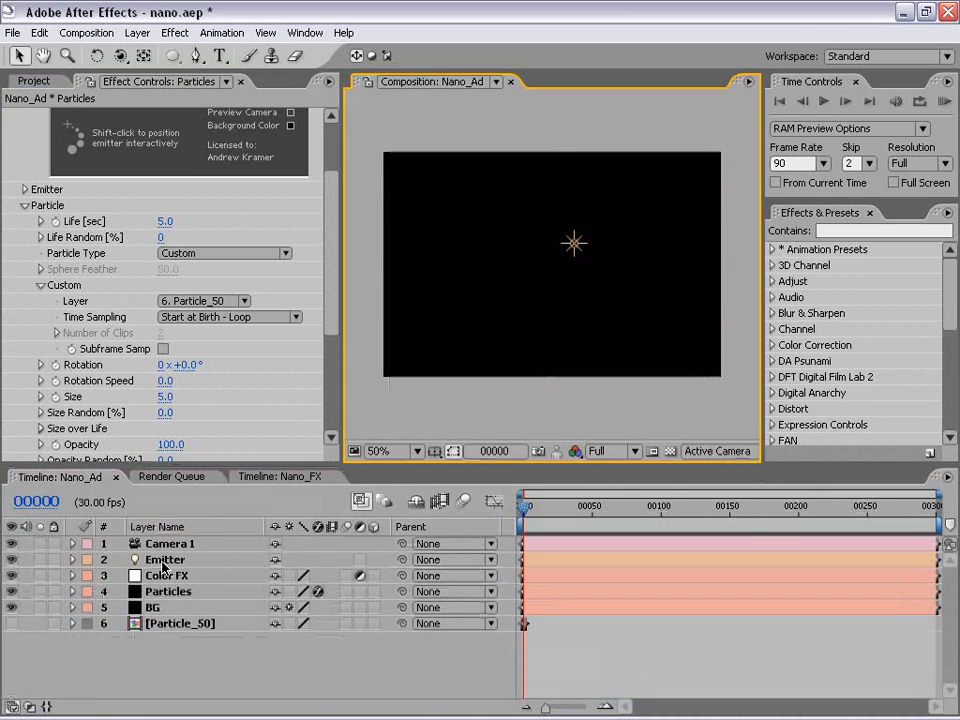
left_click(186, 560)
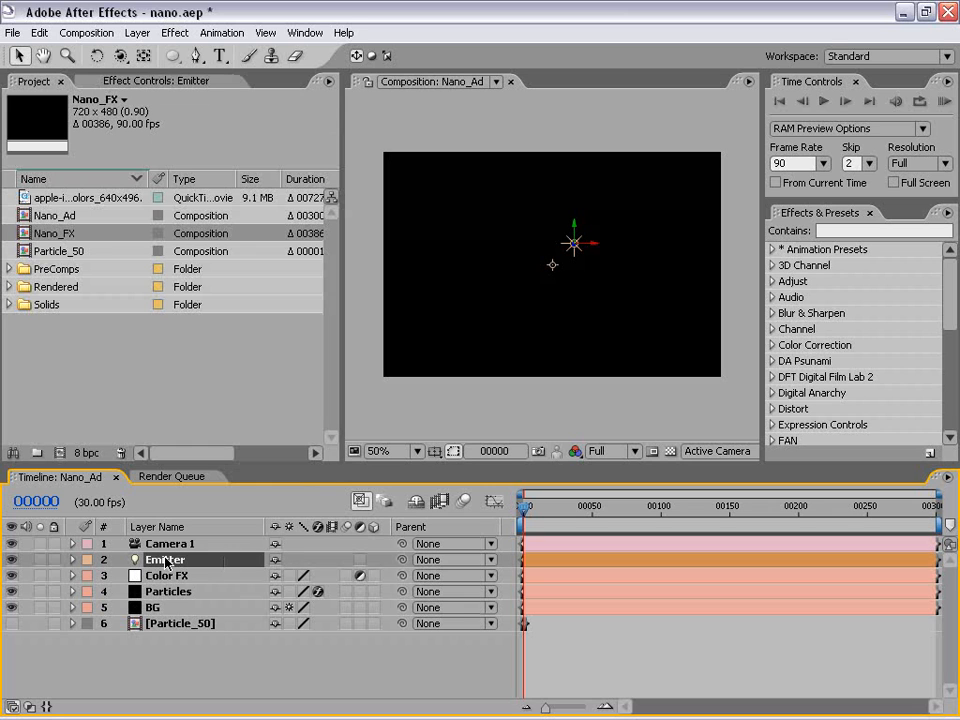
key("p")
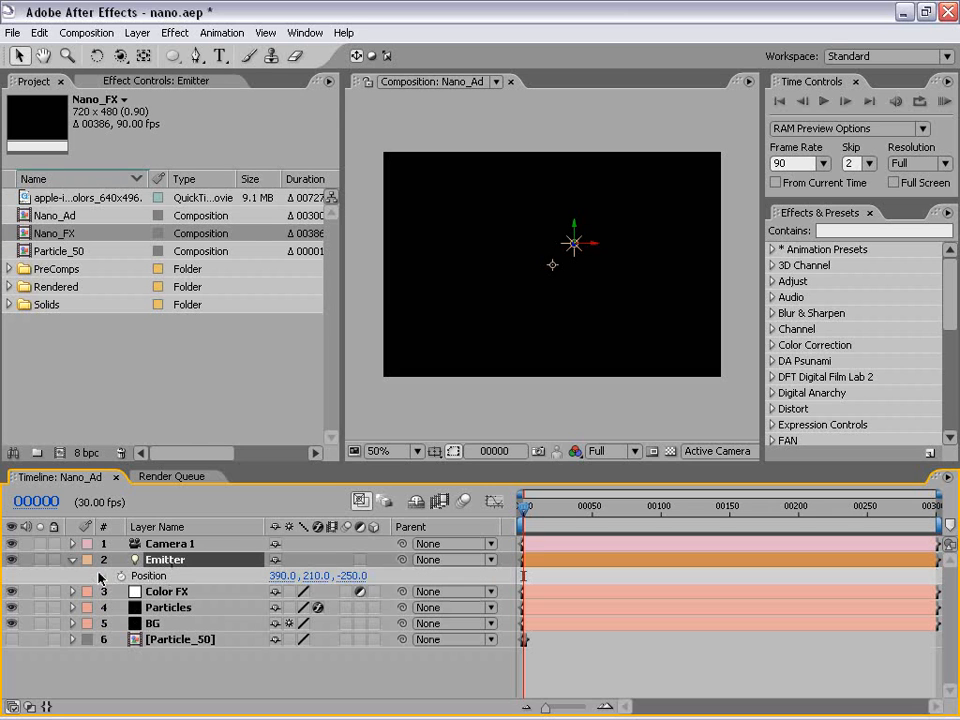
left_click(121, 576, "alt")
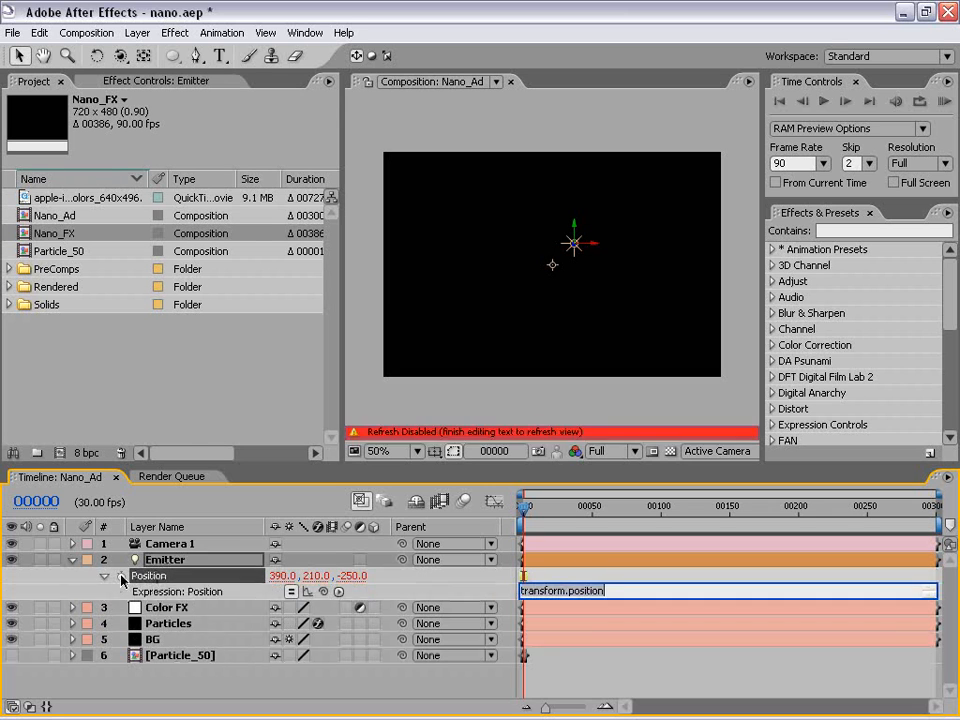
left_click(604, 591)
type("wiggle(.5,100")
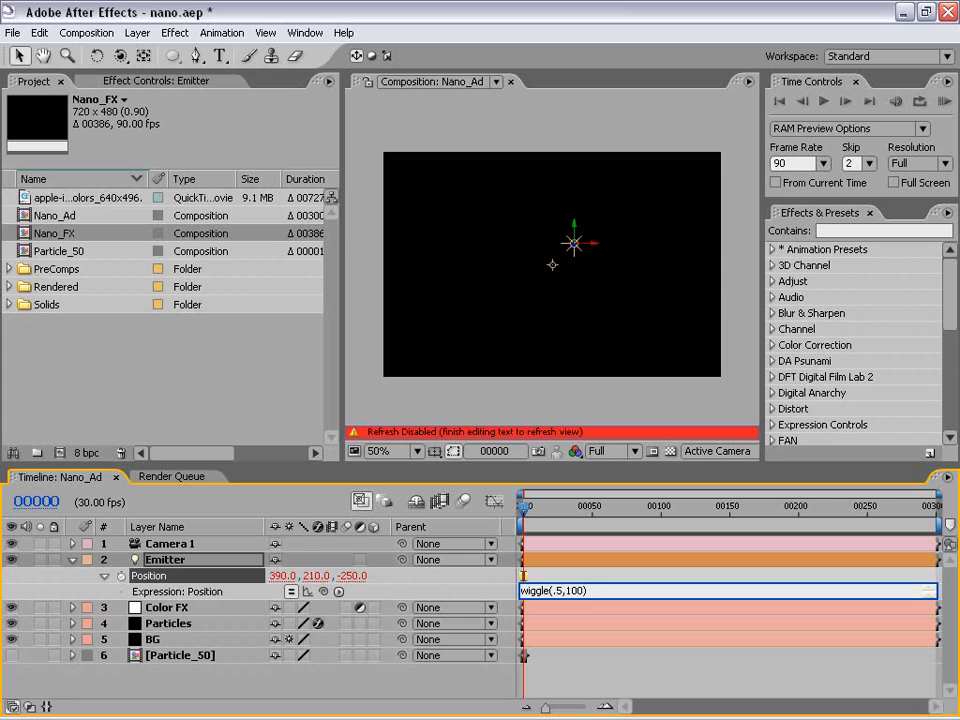
key("ctrl+a")
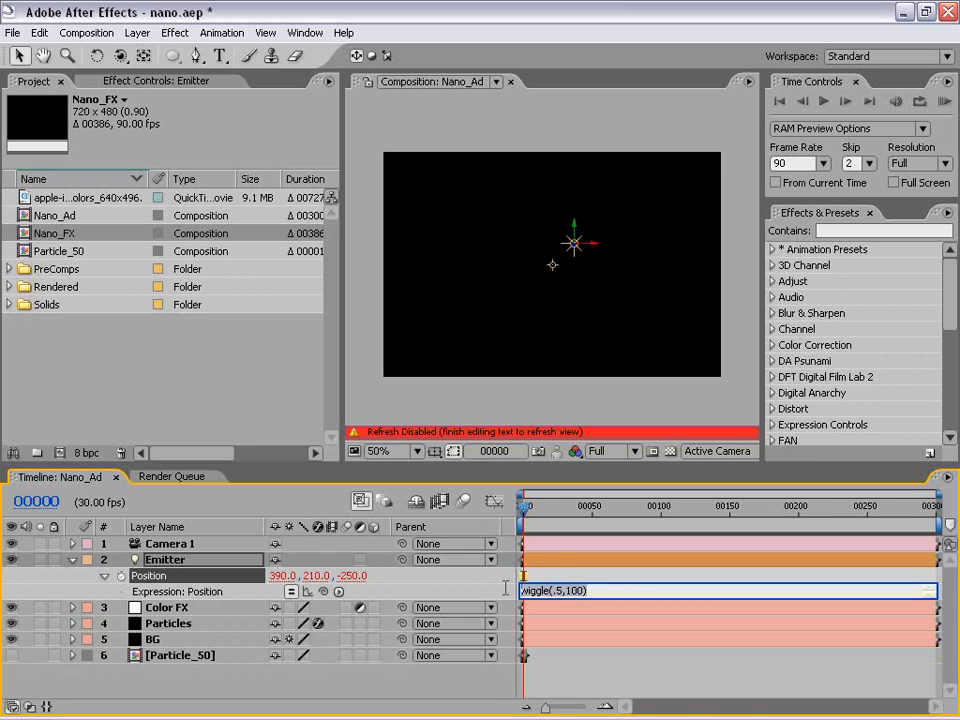
left_click(608, 588)
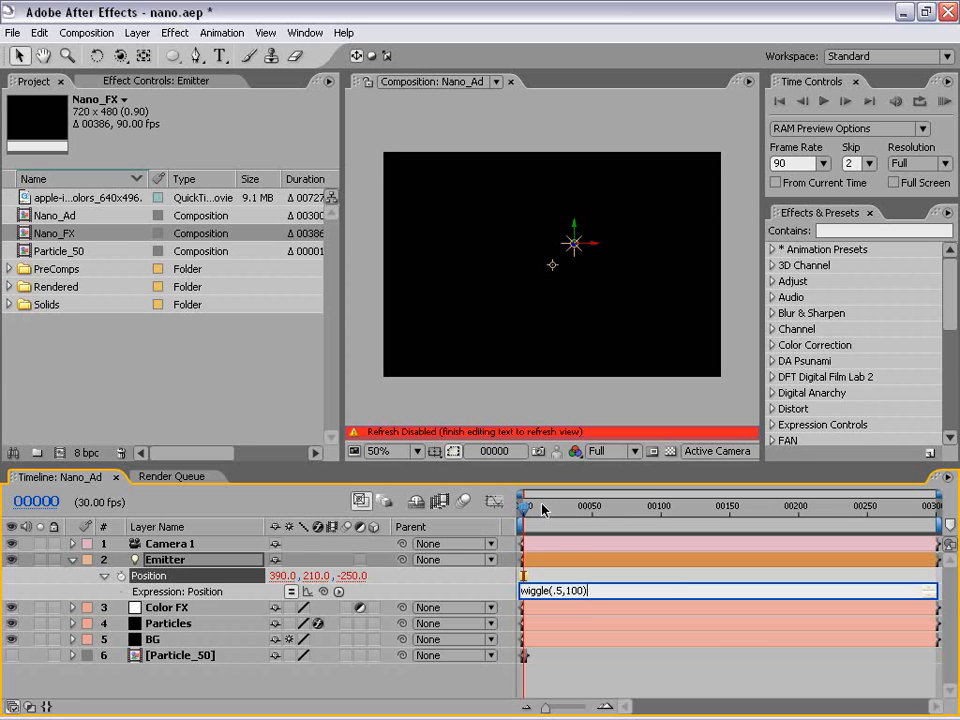
key("KP_Enter")
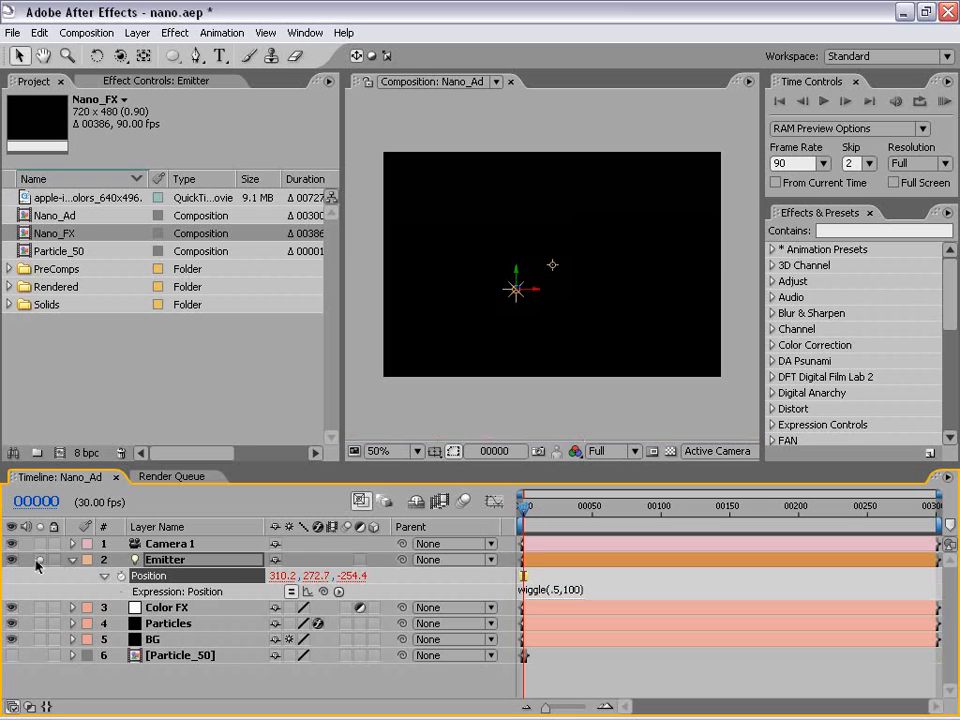
- Isolate the Emitter light from the other layers and preview its wiggling motion
left_click(12, 607)
left_click(12, 623)
left_click(12, 639)
key("space")
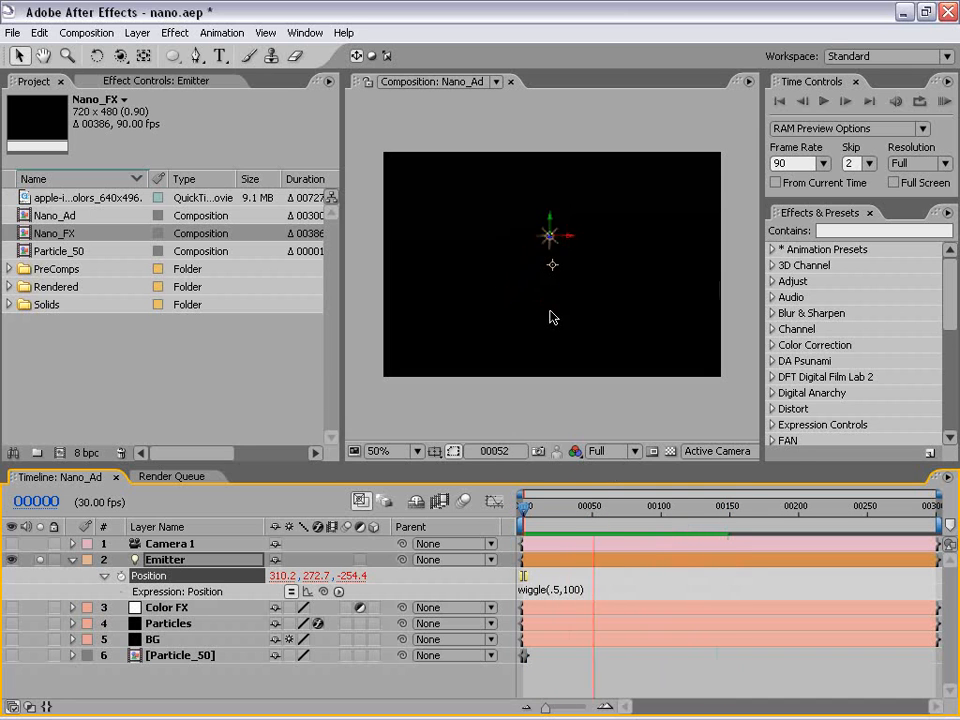
key("space")
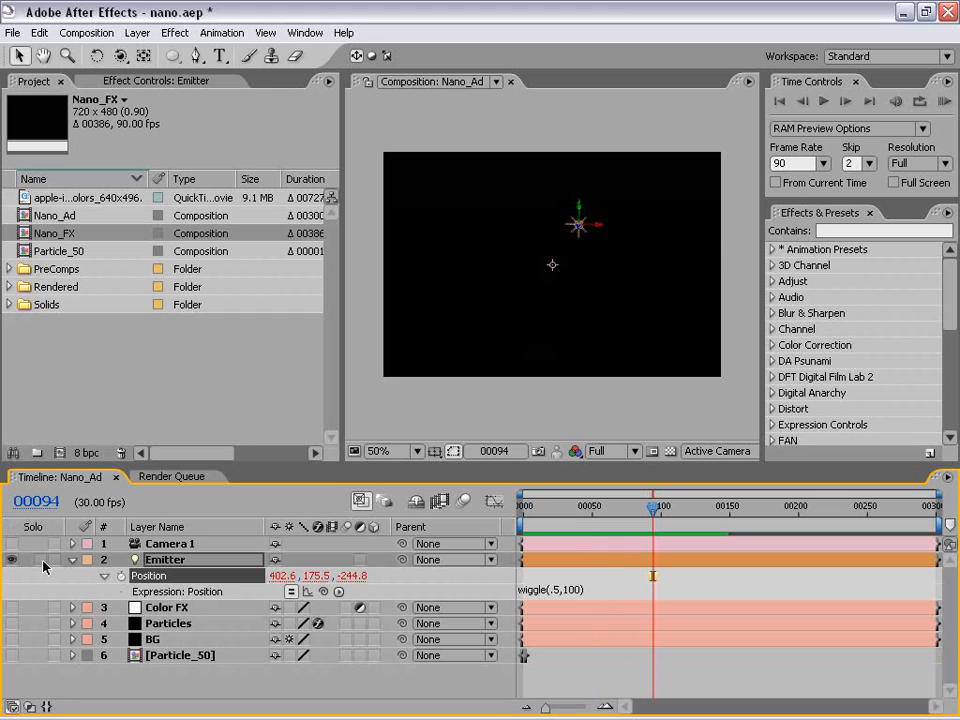
- Show the Color FX, Particles and BG layers again and examine the light streak at frames 94 and 249
left_click_drag(11, 607, 28, 646)
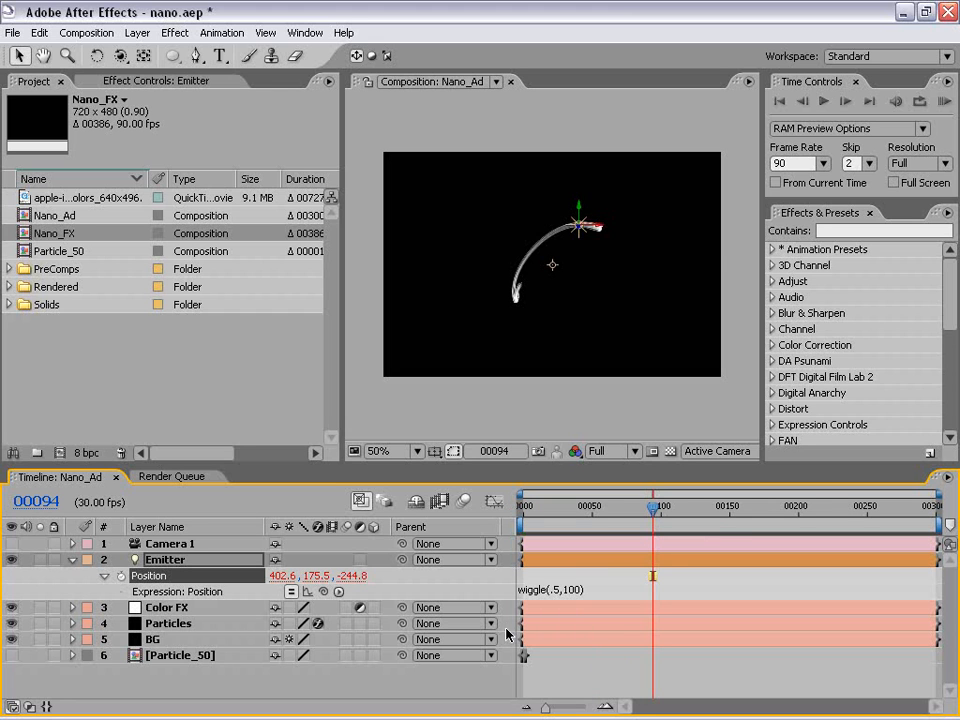
scroll(542, 291, "up", 2)
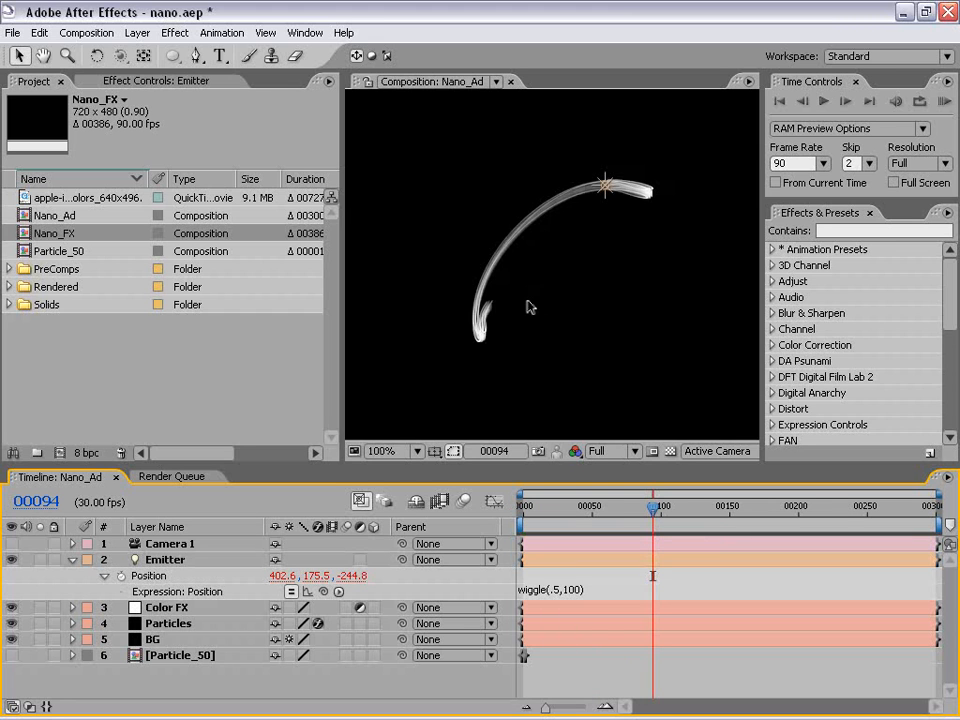
key("grave")
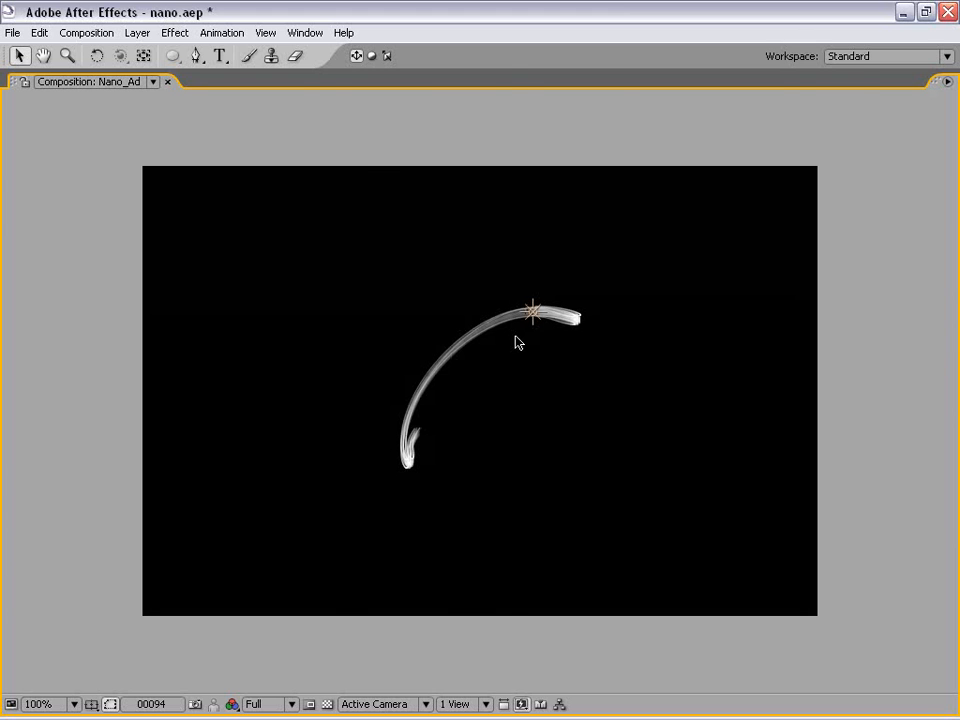
key("grave")
left_click_drag(656, 512, 865, 508)
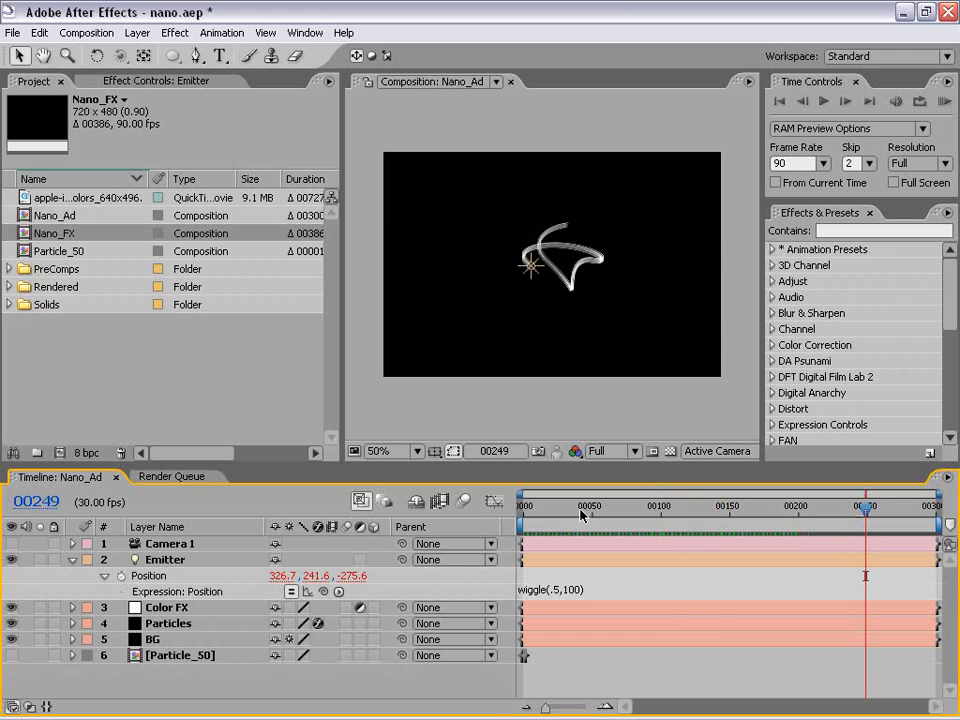
- Set the particle Life of the Particles layer's Particular effect to 15 seconds and go to frame 209
left_click(170, 623)
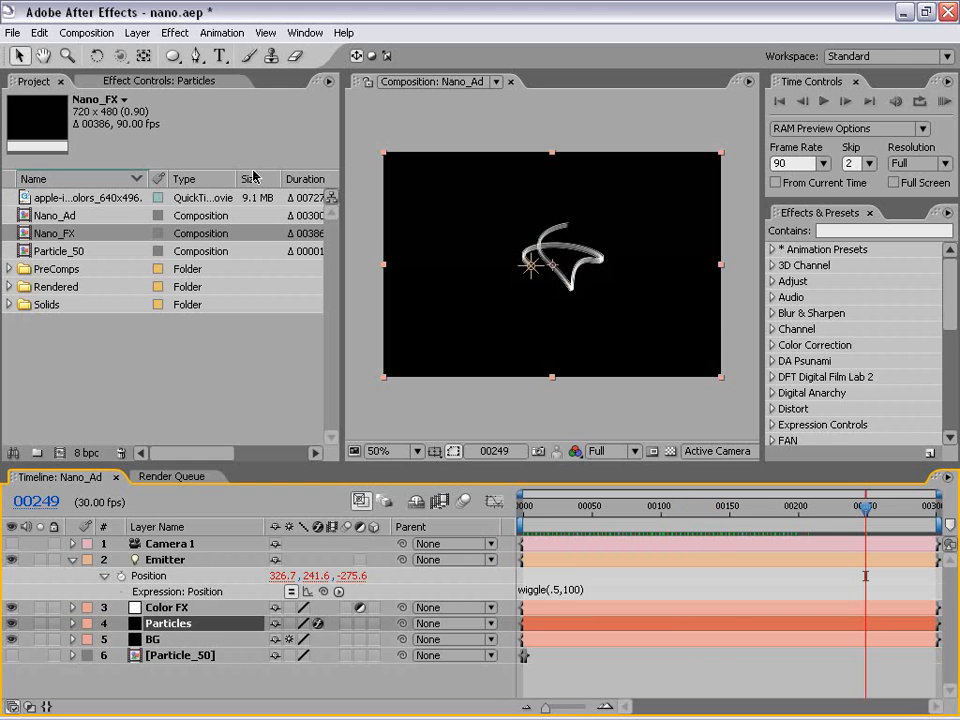
left_click(140, 81)
left_click_drag(330, 231, 330, 314)
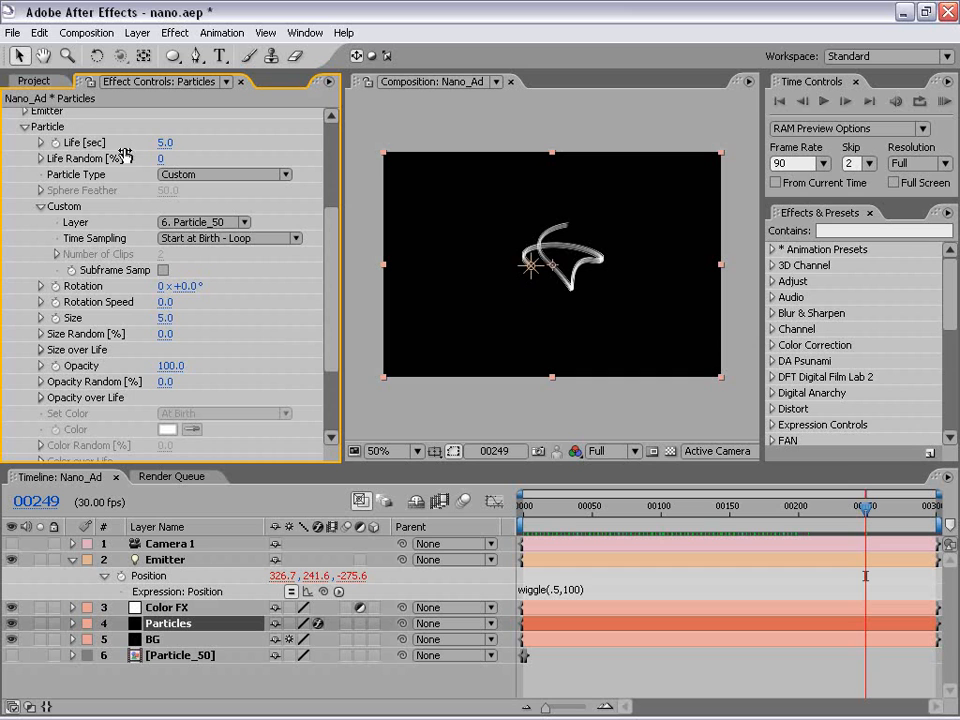
left_click(167, 142)
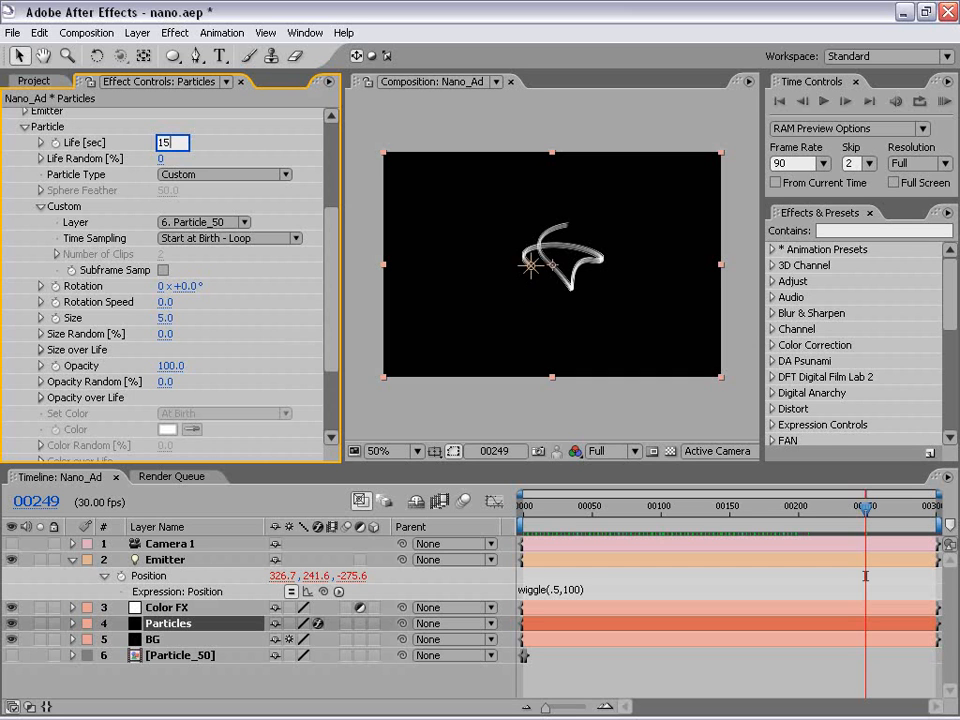
type("15")
key("Return")
left_click_drag(862, 517, 810, 517)
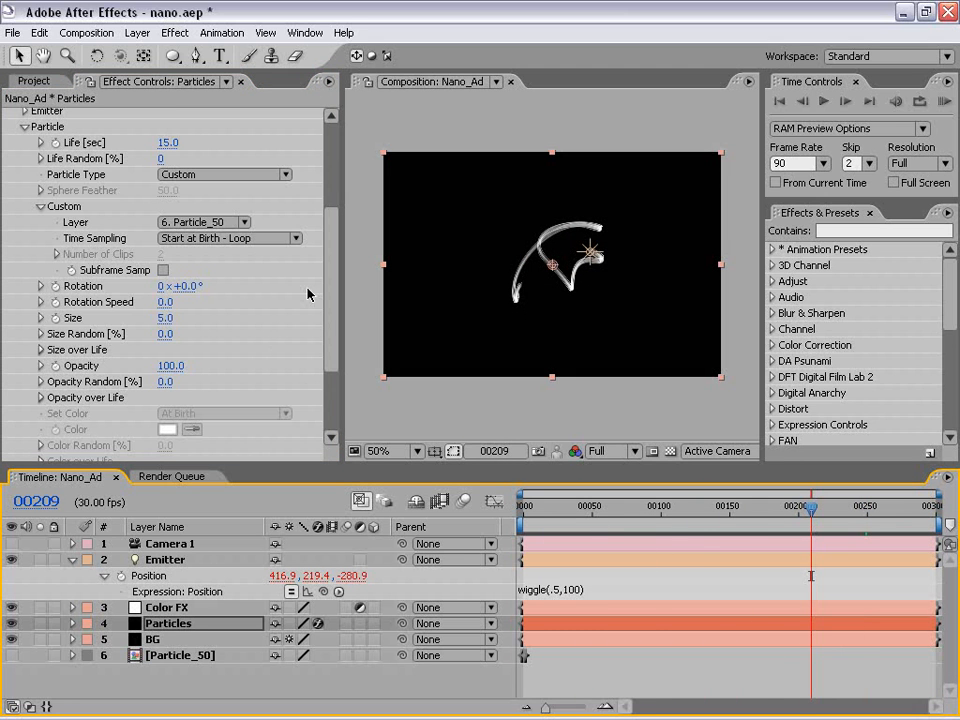
- Set the custom particles' Opacity to 50, inspect the streak up close, and deselect the Particles layer
left_click_drag(329, 261, 330, 277)
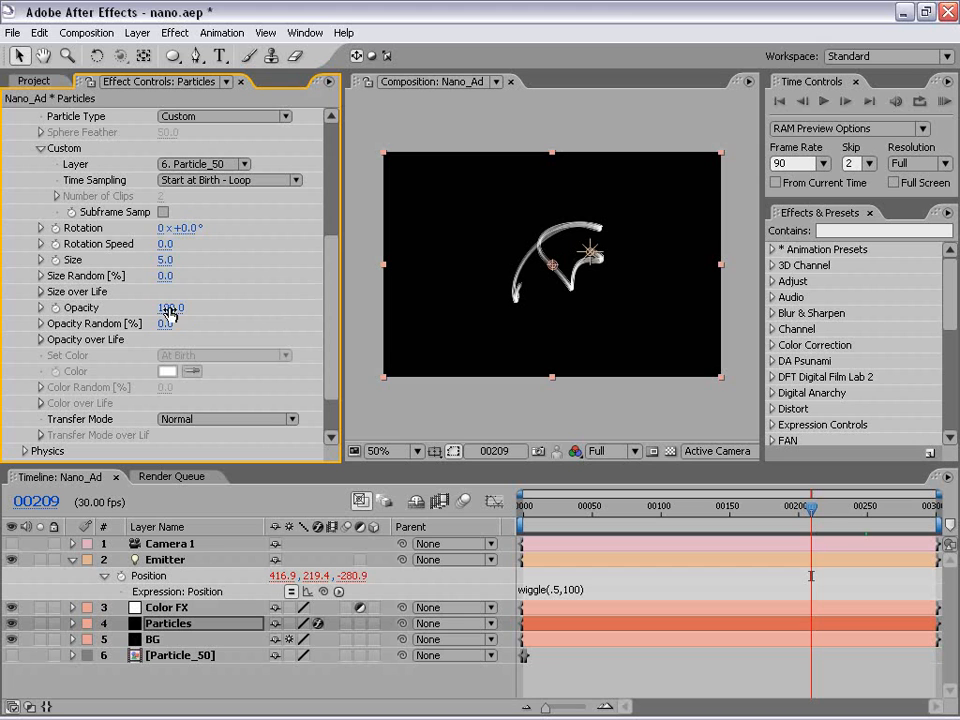
left_click_drag(176, 260, 199, 279)
left_click(168, 307)
type("50")
key("Return")
scroll(583, 276, "up", 2)
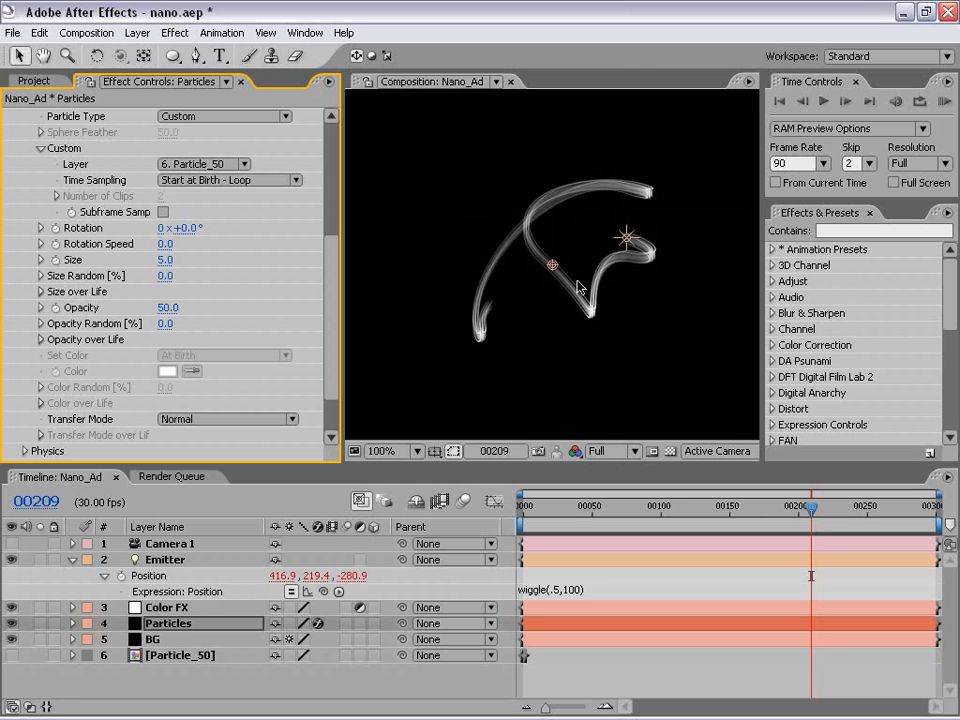
scroll(577, 284, "up", 1)
left_click_drag(598, 372, 529, 315)
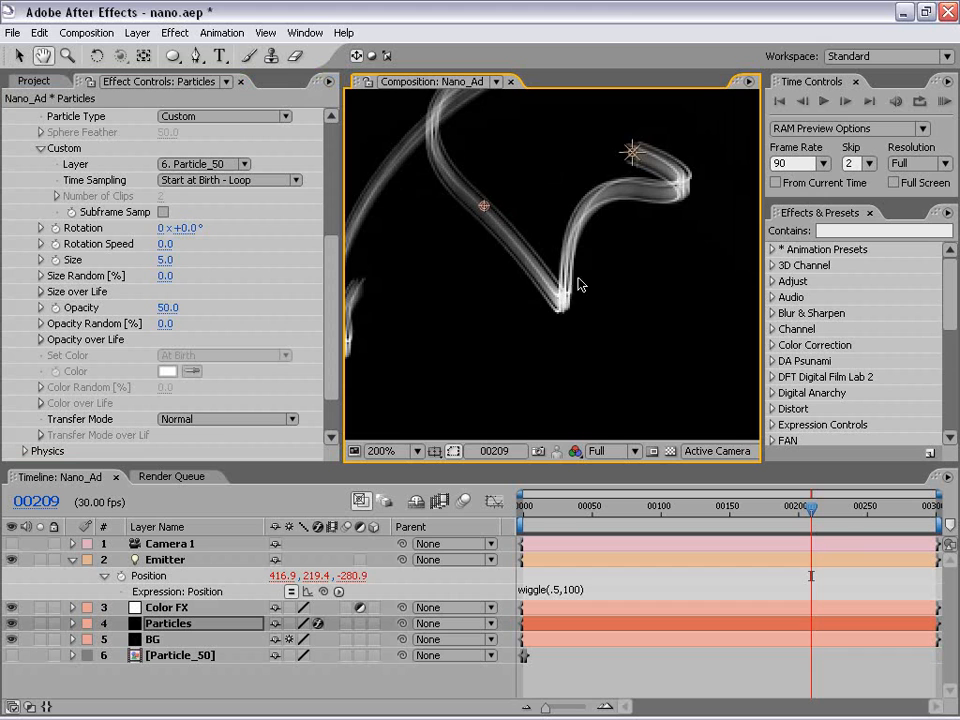
scroll(566, 290, "down", 2)
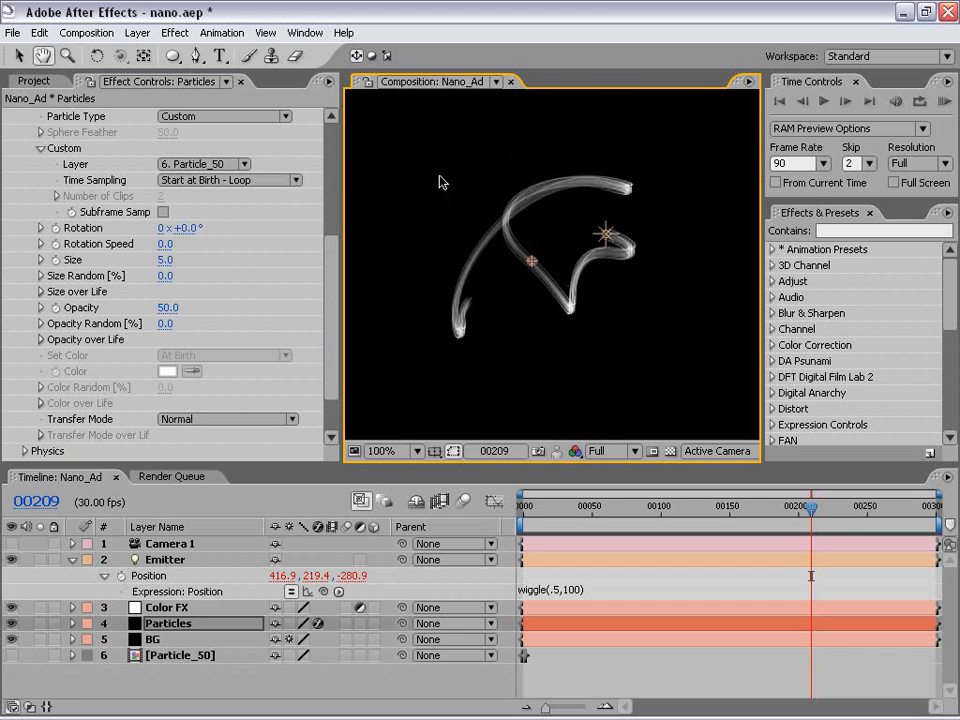
left_click(575, 666)
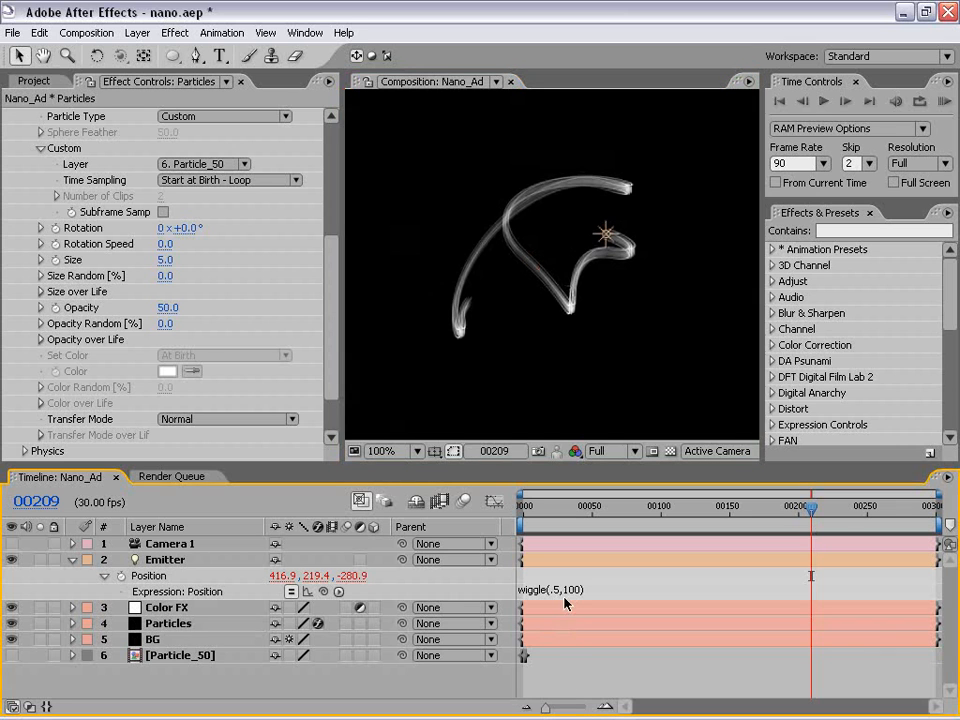
left_click_drag(331, 325, 333, 400)
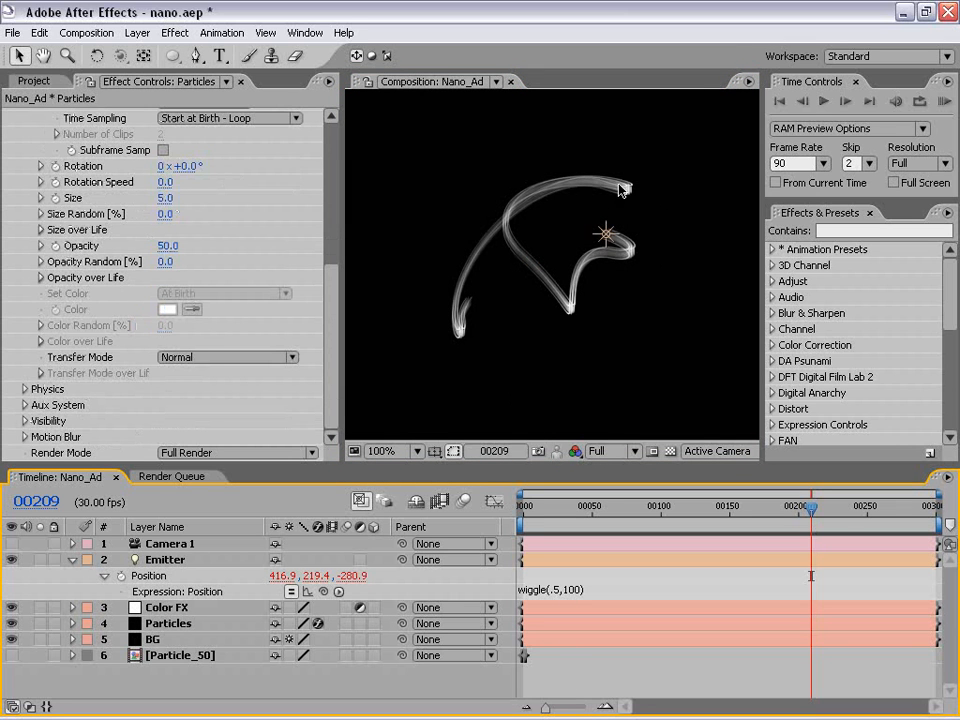
- Add a Hue/Saturation effect to the Color FX layer with Colorize on, saturation 43 and hue 198°
left_click(166, 608)
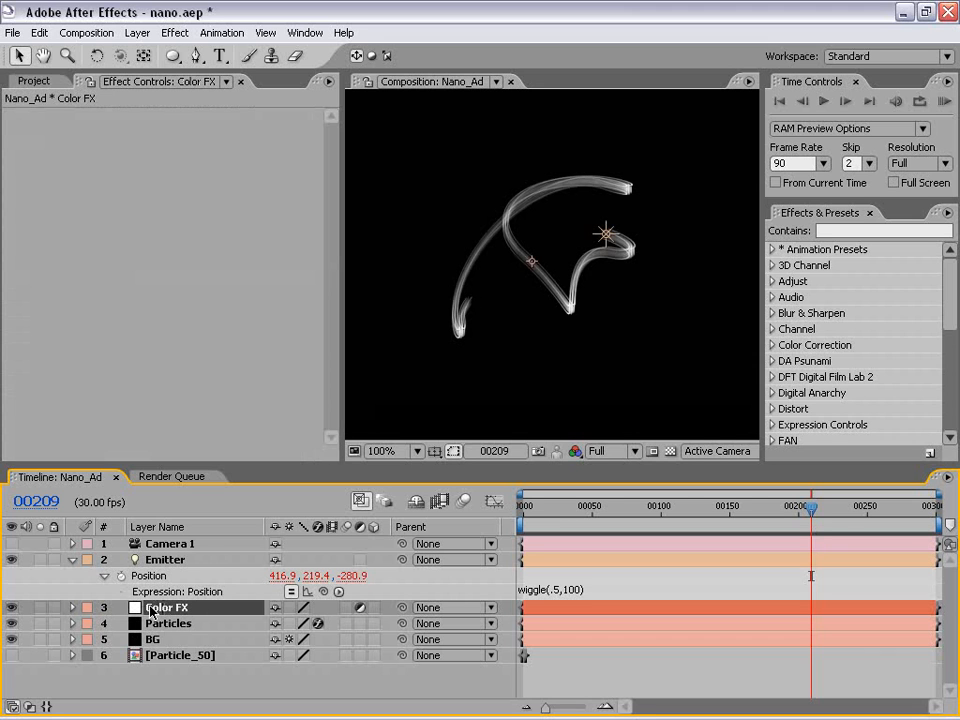
left_click(177, 36)
mouse_move(293, 192)
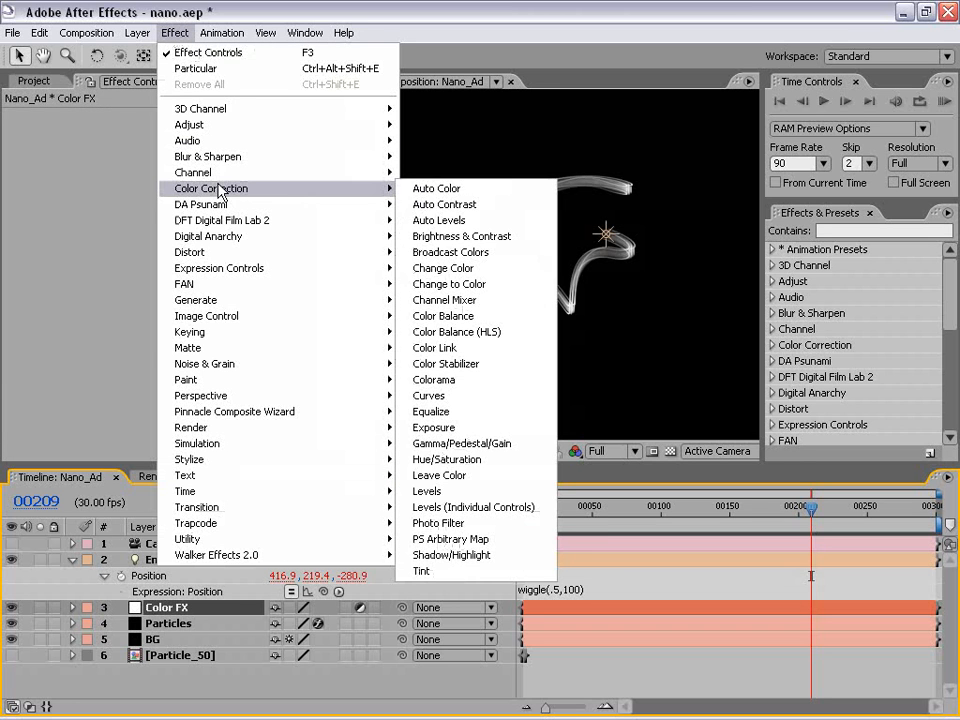
left_click(446, 459)
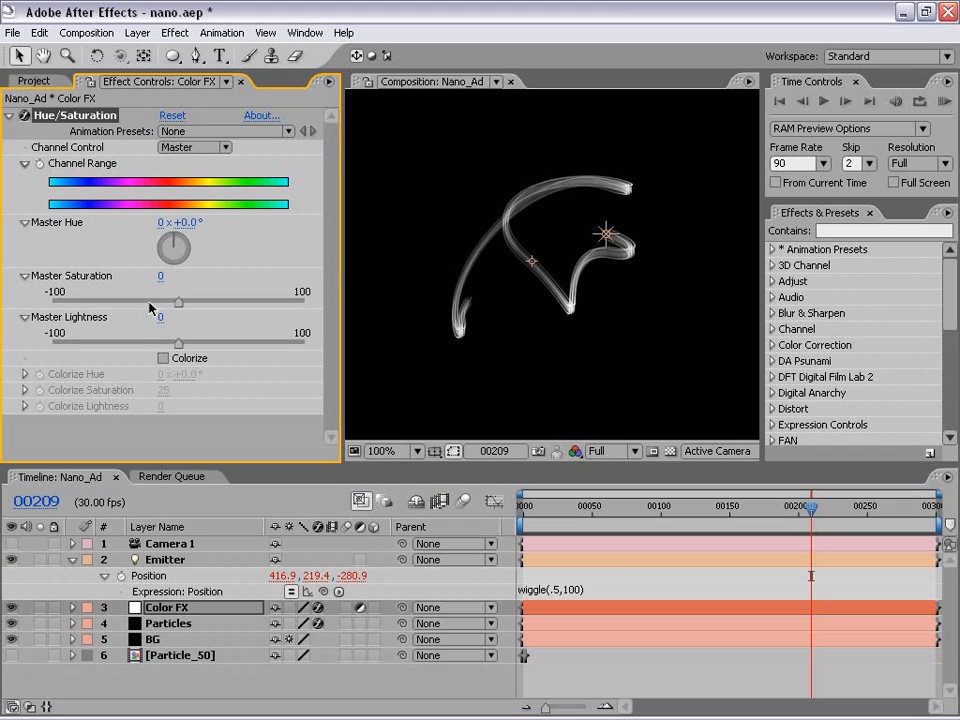
left_click(163, 358)
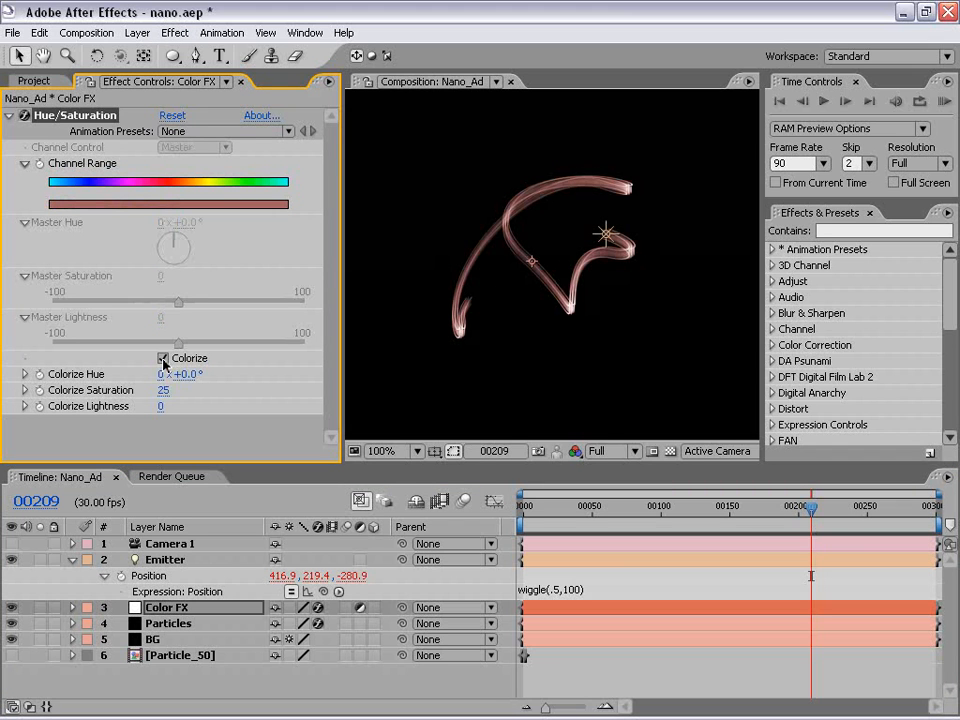
left_click_drag(161, 390, 172, 390)
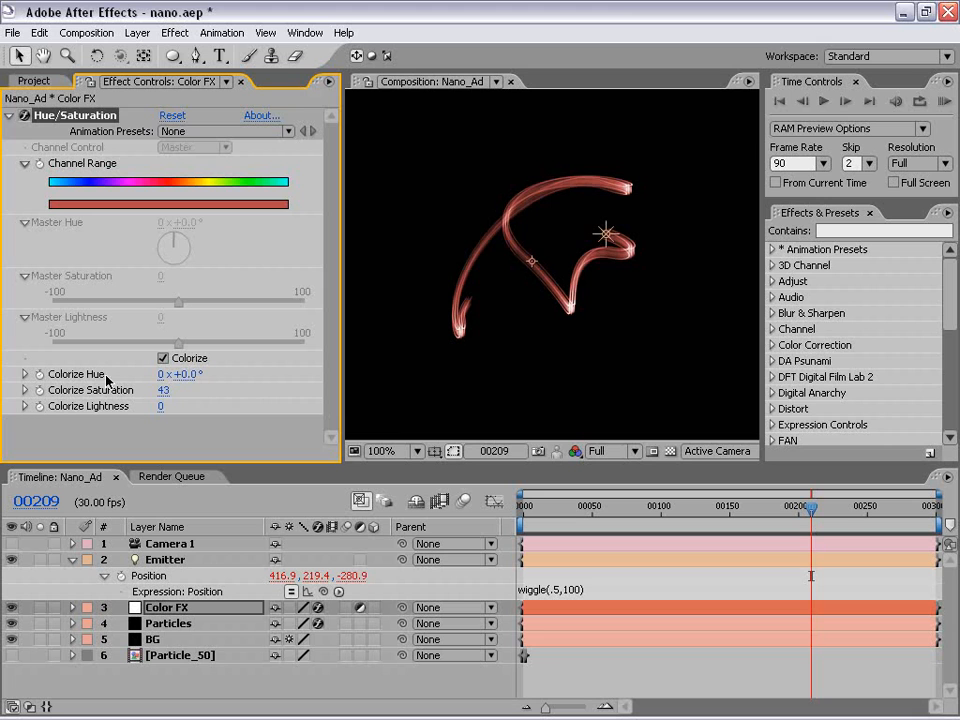
left_click_drag(185, 382, 360, 371)
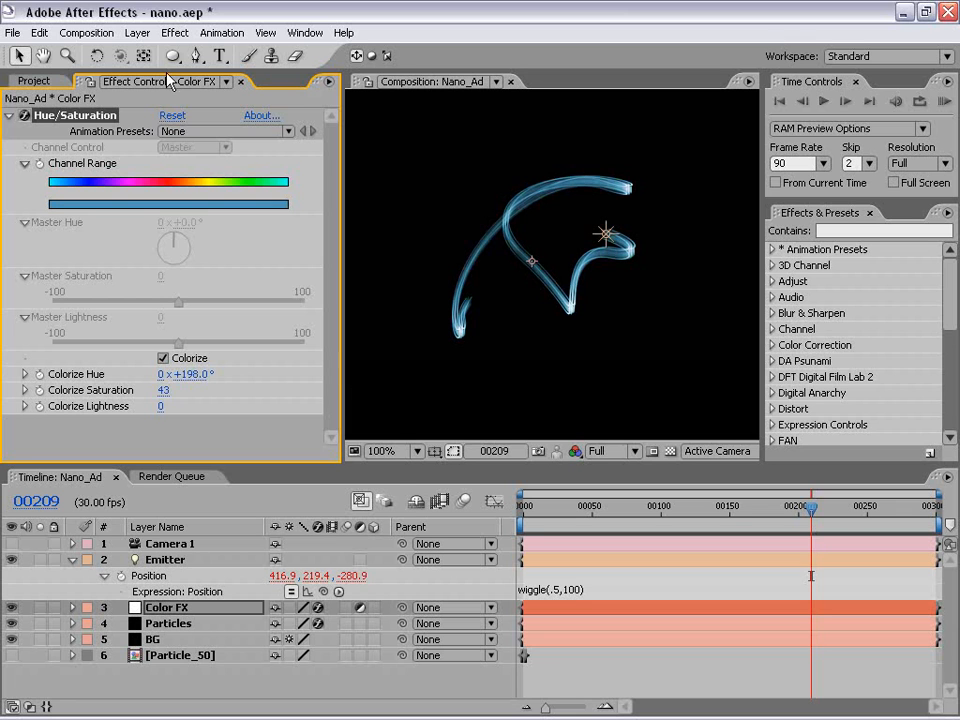
- Add a Glow effect to the Color FX layer with radius 36, intensity 2.4 and threshold 50%
left_click(175, 32)
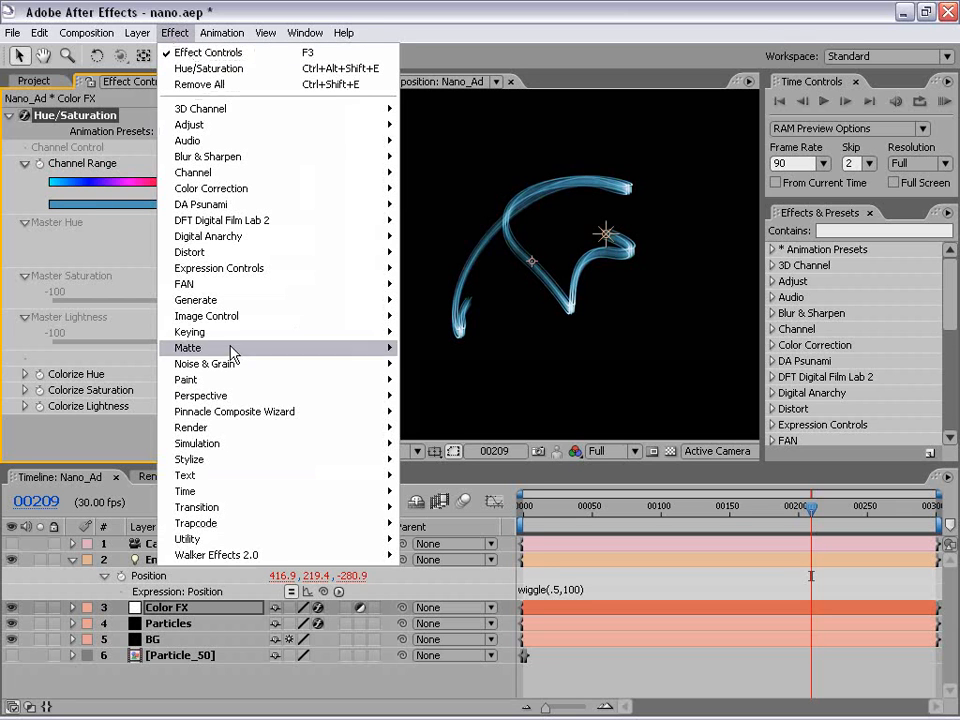
mouse_move(205, 465)
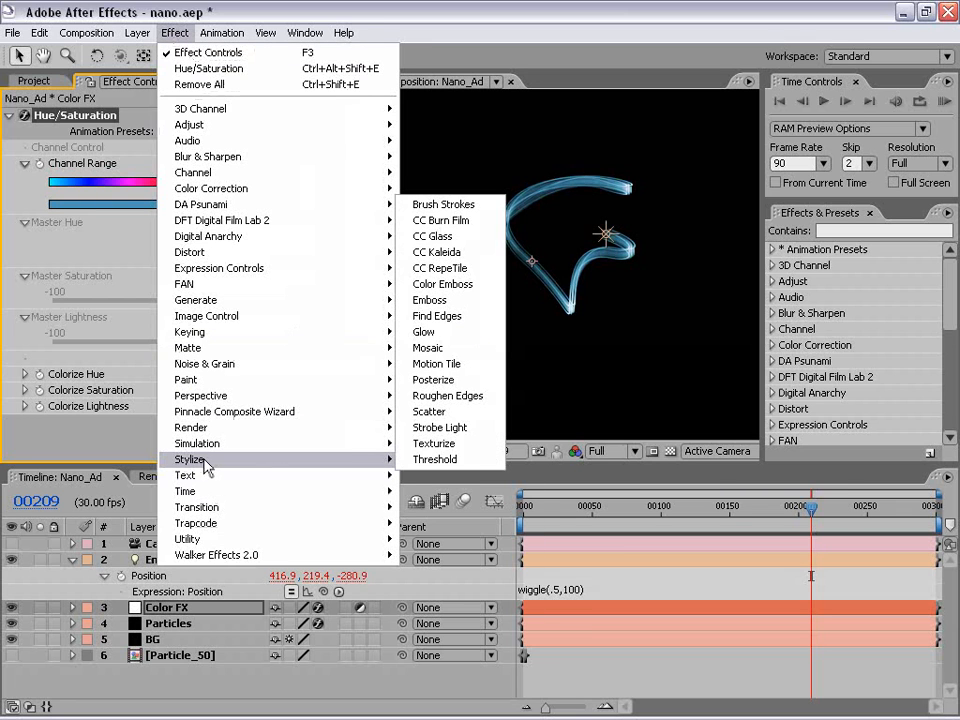
left_click(428, 333)
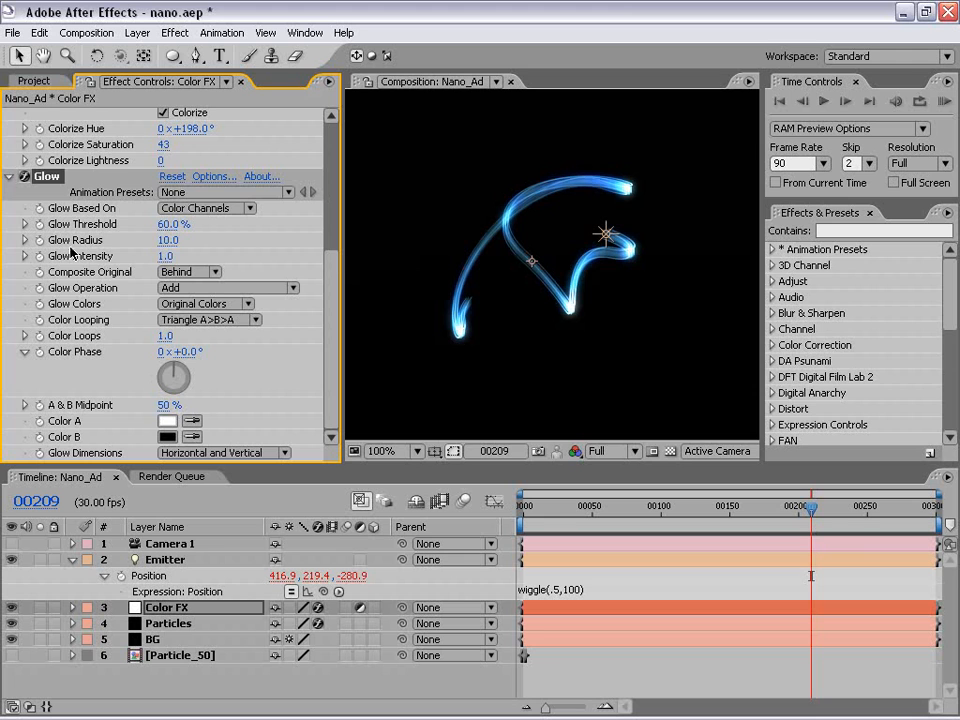
left_click_drag(168, 240, 345, 253)
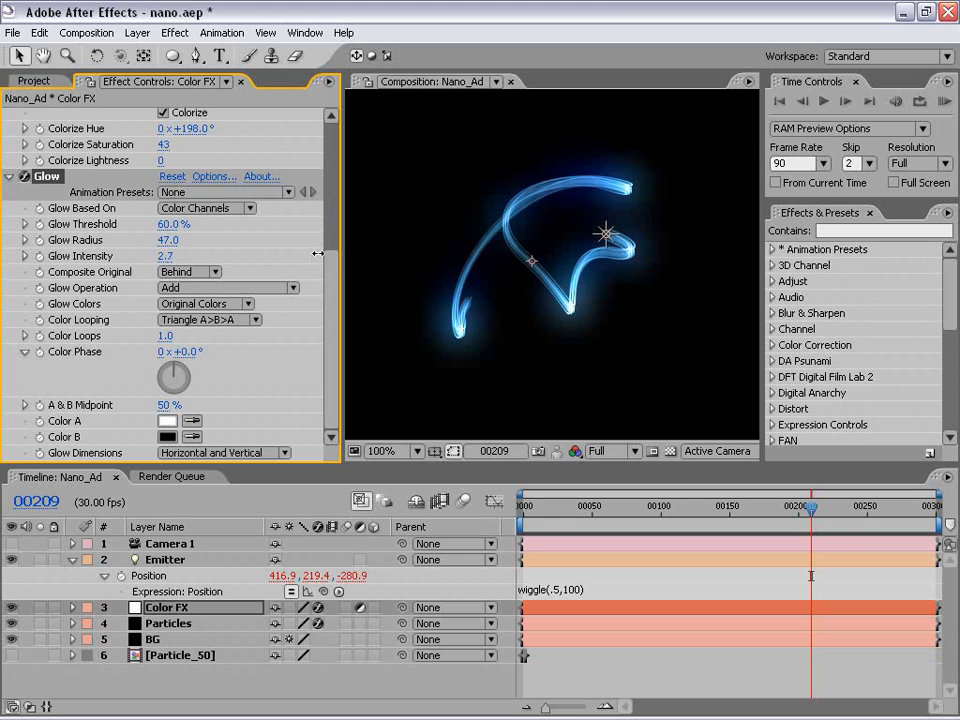
mouse_move(167, 240)
left_mouse_down()
mouse_move(189, 240)
mouse_move(160, 241)
left_mouse_up()
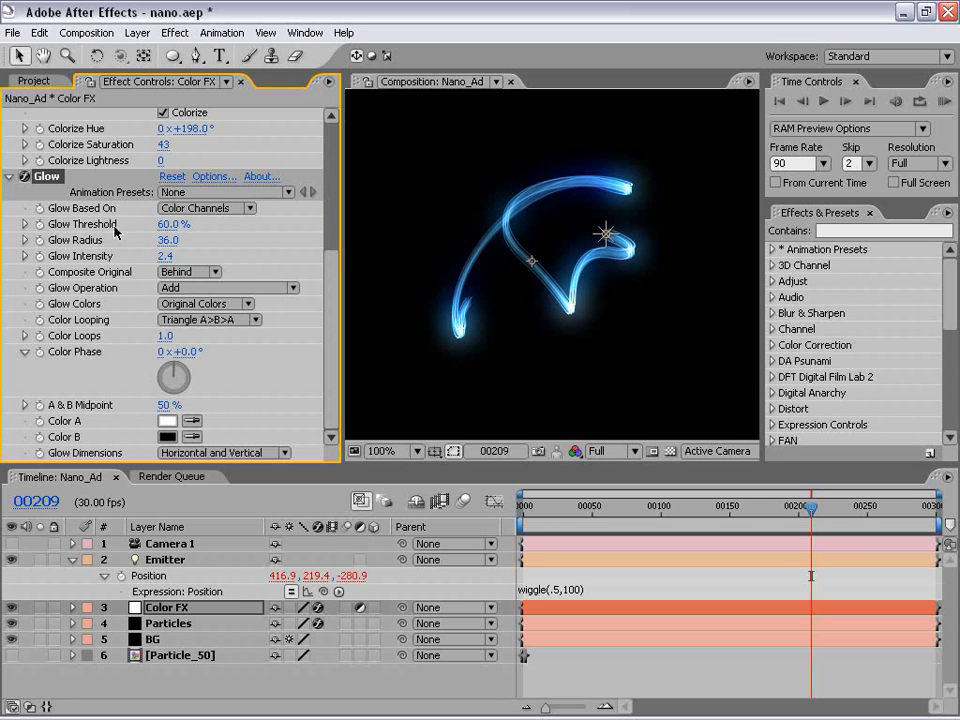
left_click(170, 224)
type("5")
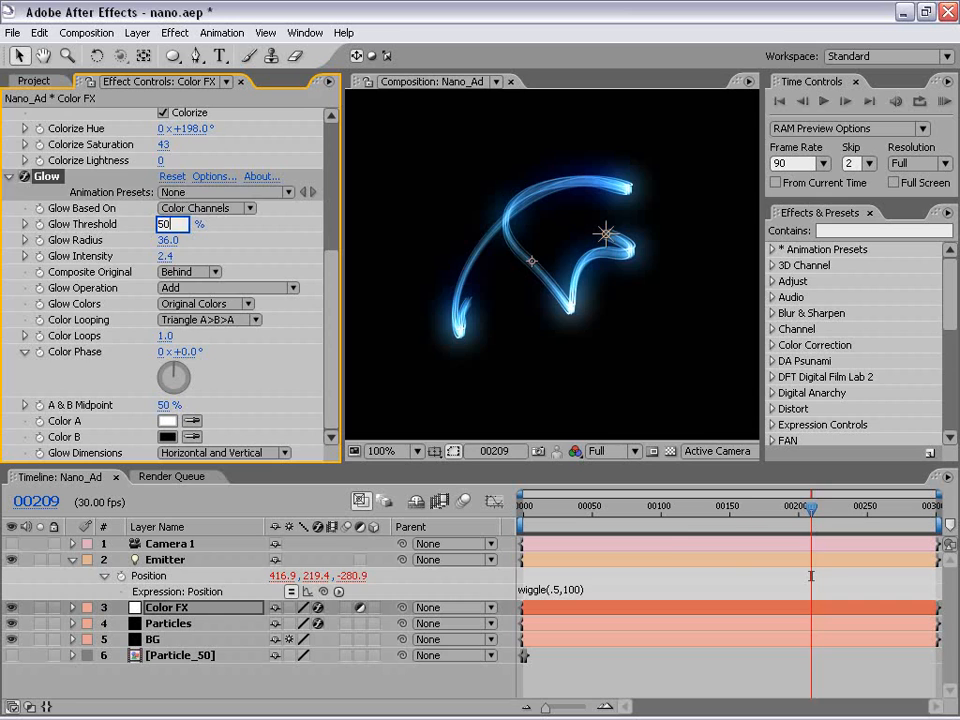
type("0")
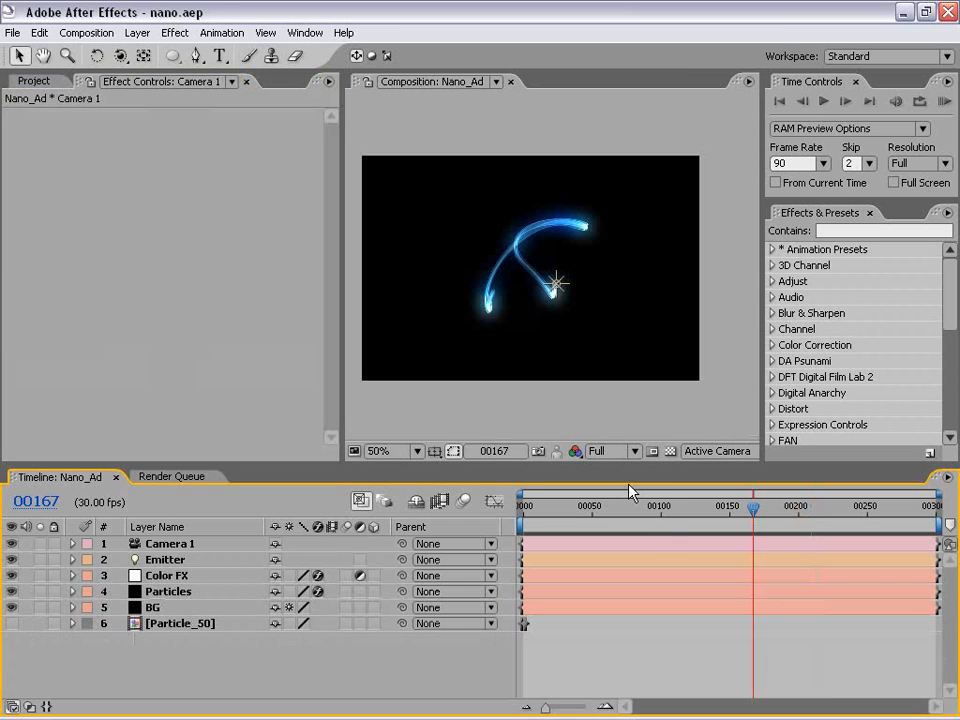
- Reveal the Point of Interest and Position properties of Camera 1
left_click(185, 546)
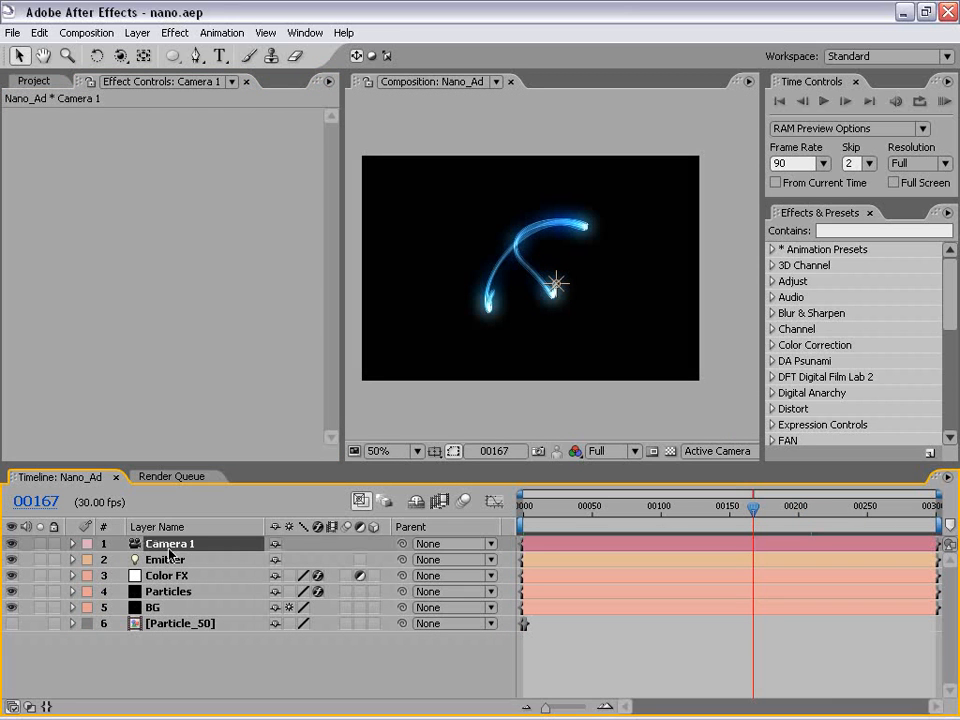
key("p")
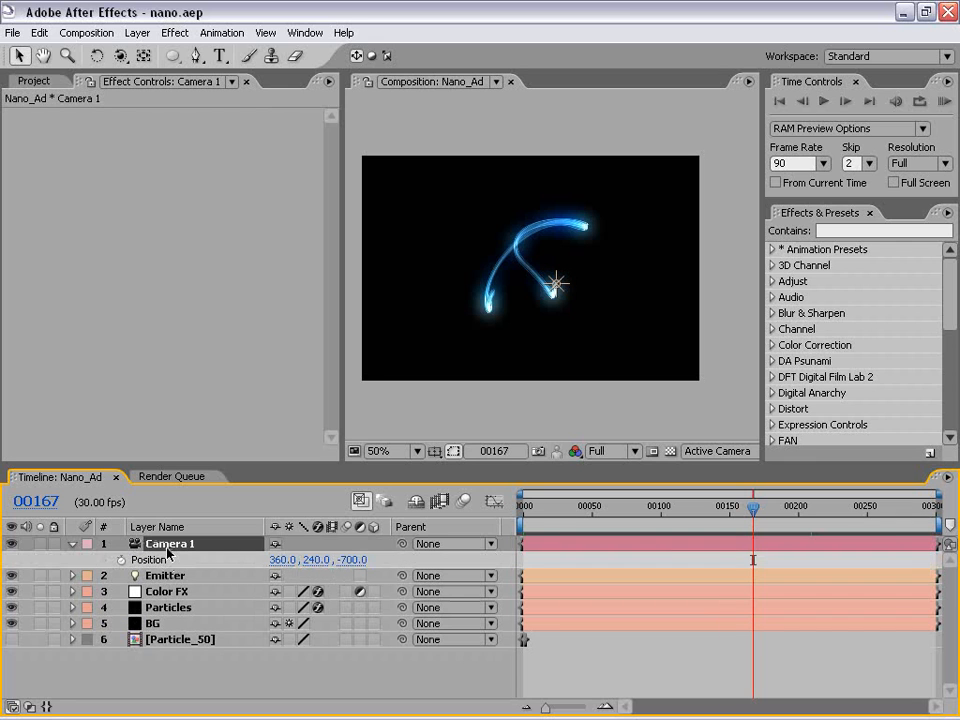
key("shift+a")
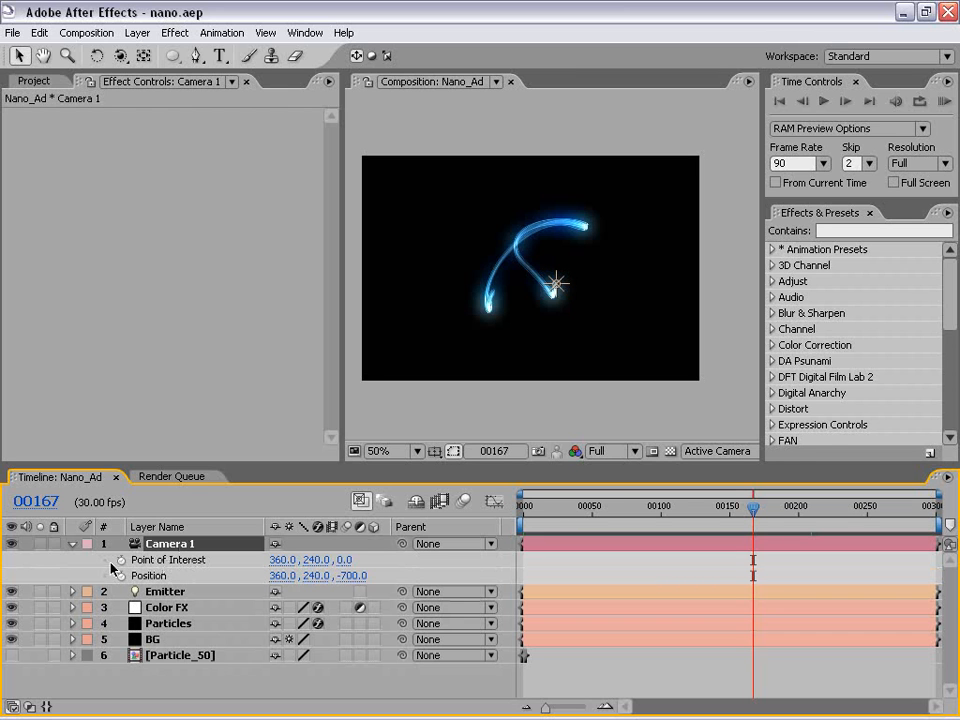
- Track Camera 1 forward along Z to about -480, with its point of interest at about 220
left_click(119, 57)
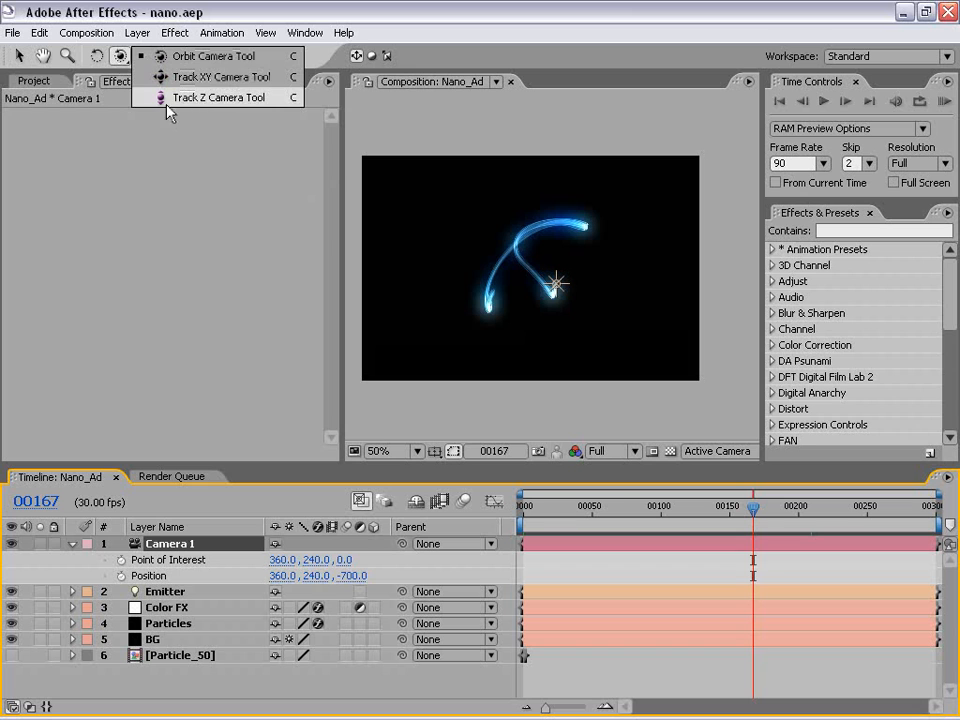
left_click(93, 46)
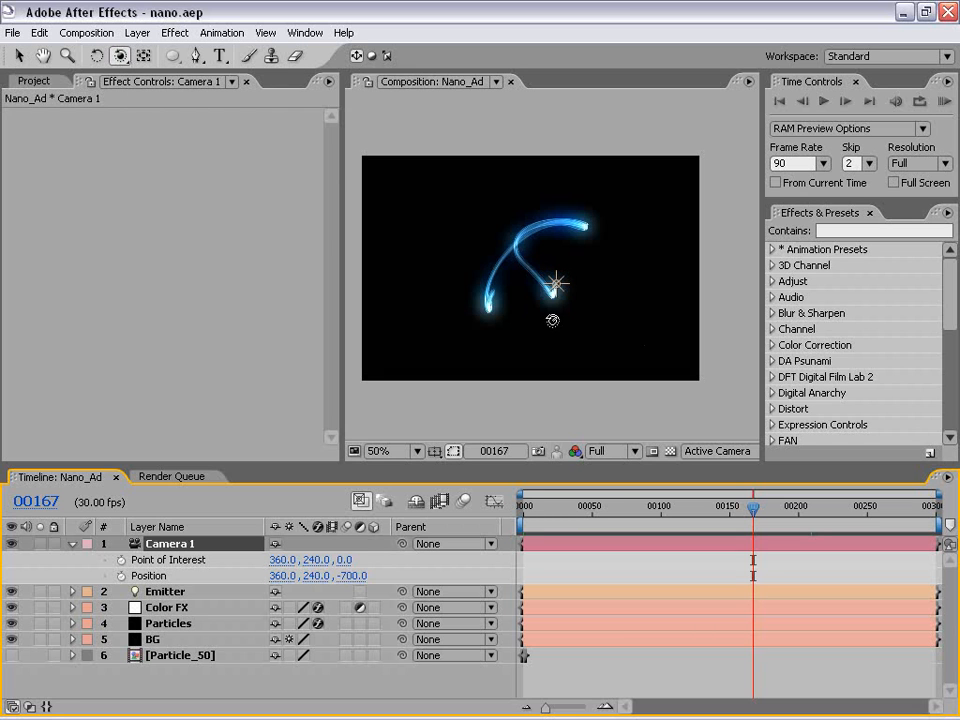
left_click(118, 57)
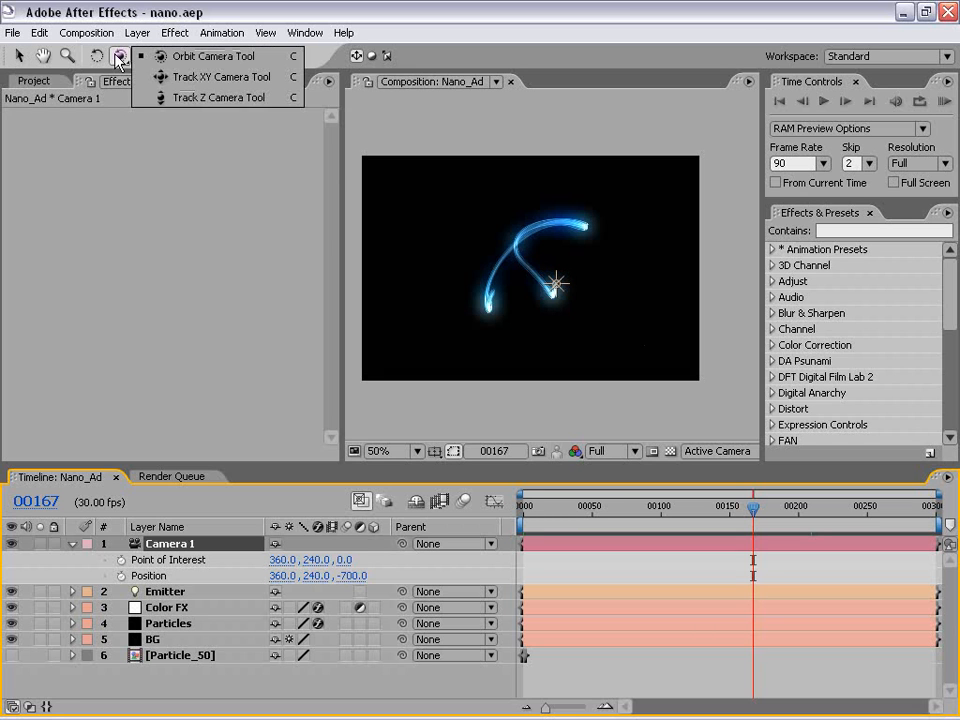
left_click(174, 100)
left_click_drag(580, 325, 530, 247)
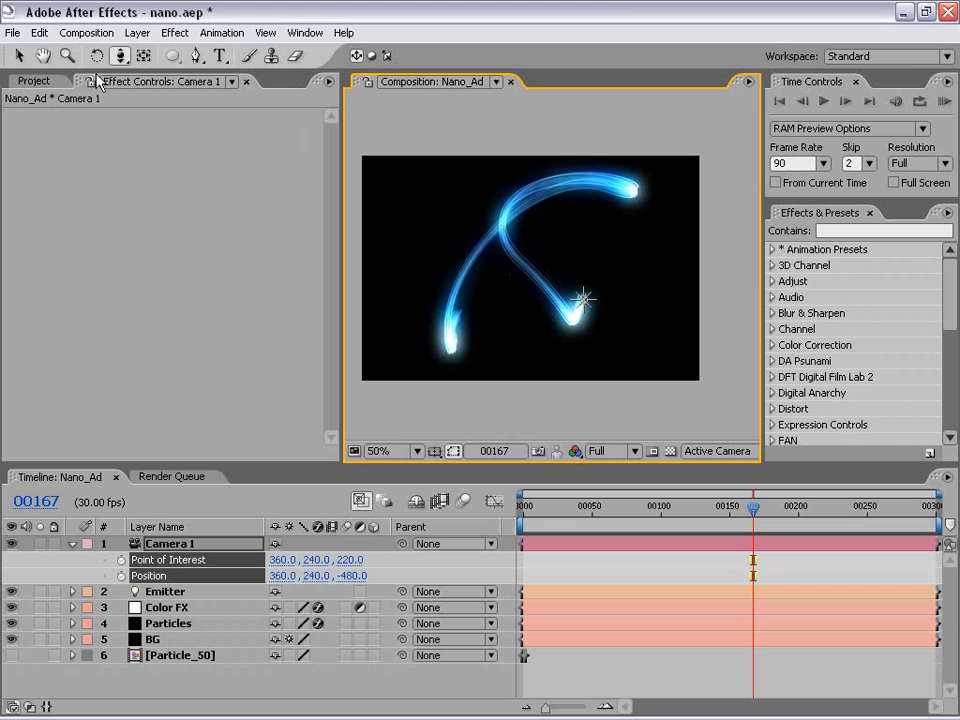
- Try orbiting Camera 1 around its distant point of interest, undo the orbit and return to the Selection tool
left_click_drag(119, 58, 170, 60)
left_click_drag(572, 270, 527, 236)
key("ctrl+z")
key("v")
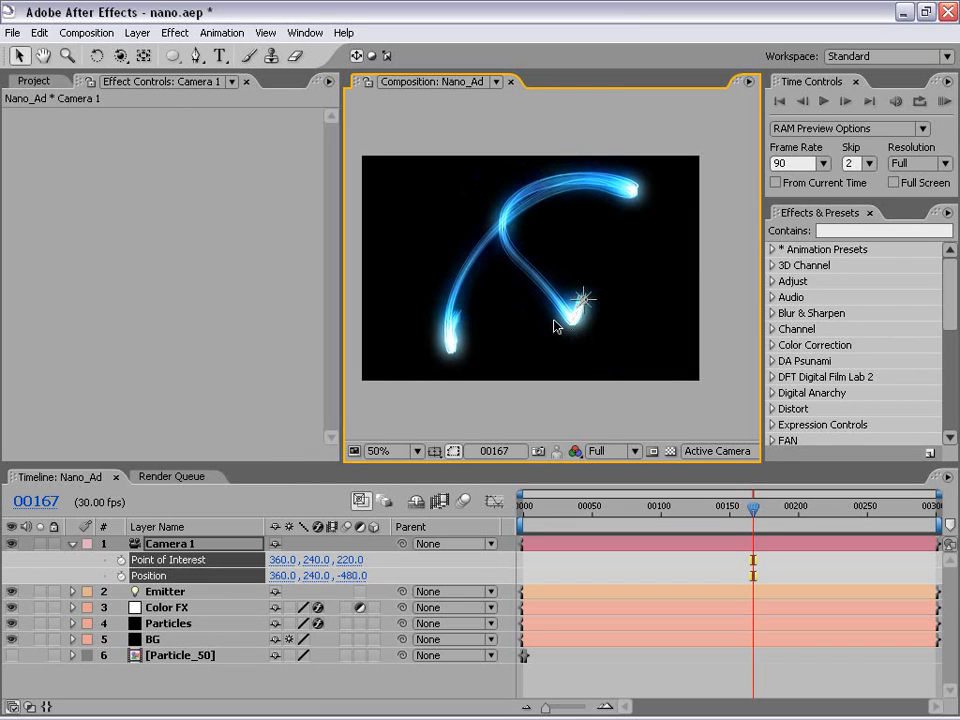
- Widen the composition viewer and select the Emitter light in it
key("comma")
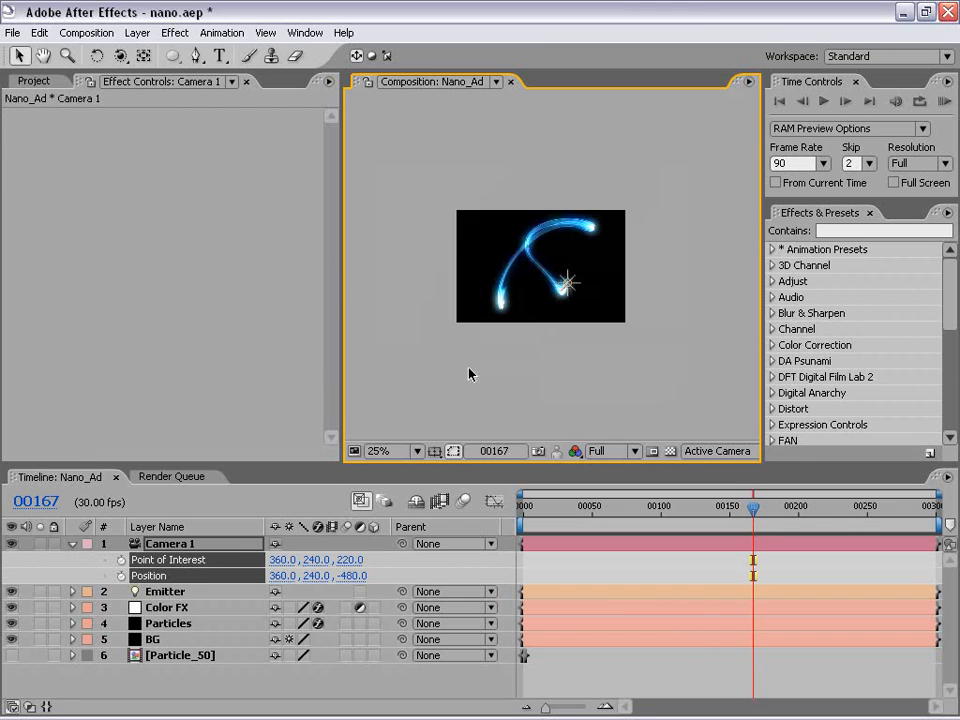
left_click_drag(343, 289, 232, 289)
key("period")
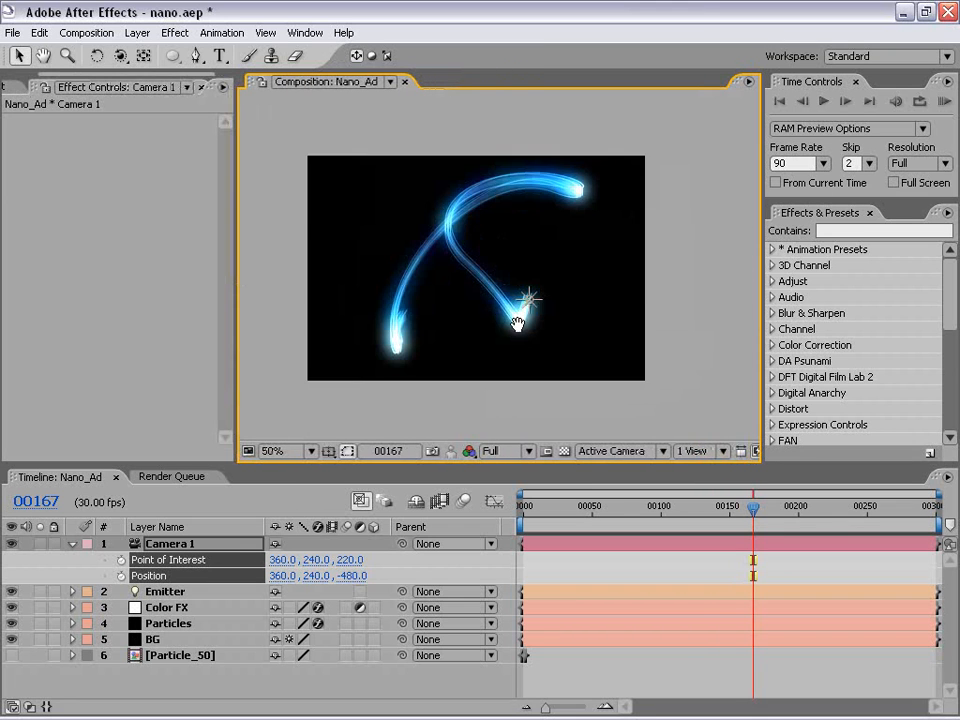
left_click_drag(484, 298, 444, 270)
left_click(491, 272)
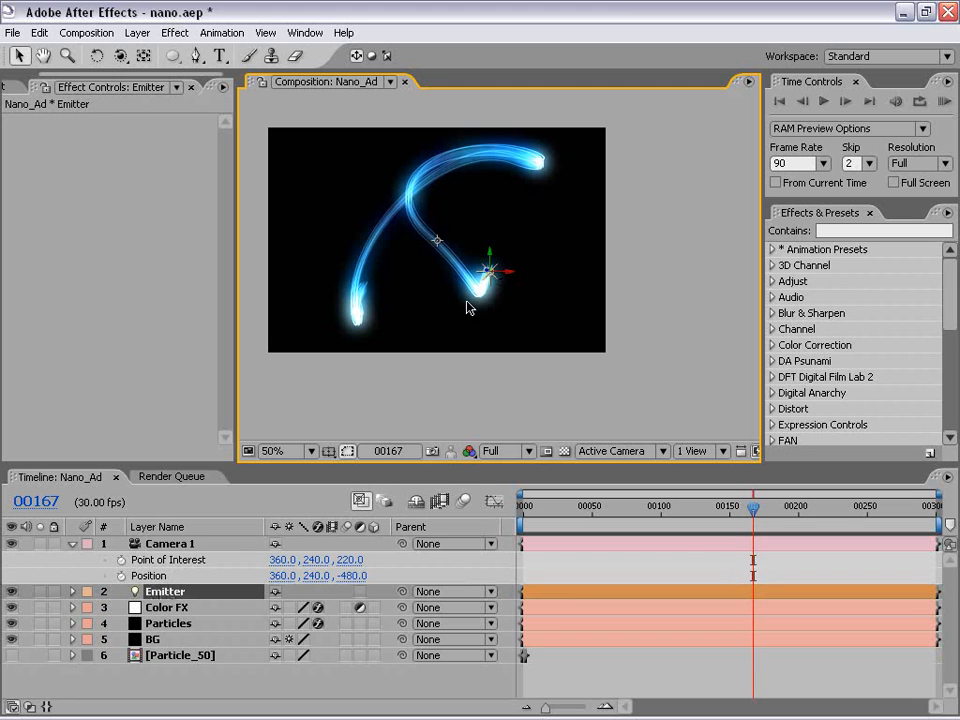
- In Top view, move Camera 1's Point of Interest onto the Emitter light, at about 368, 240, -280
left_click(600, 452)
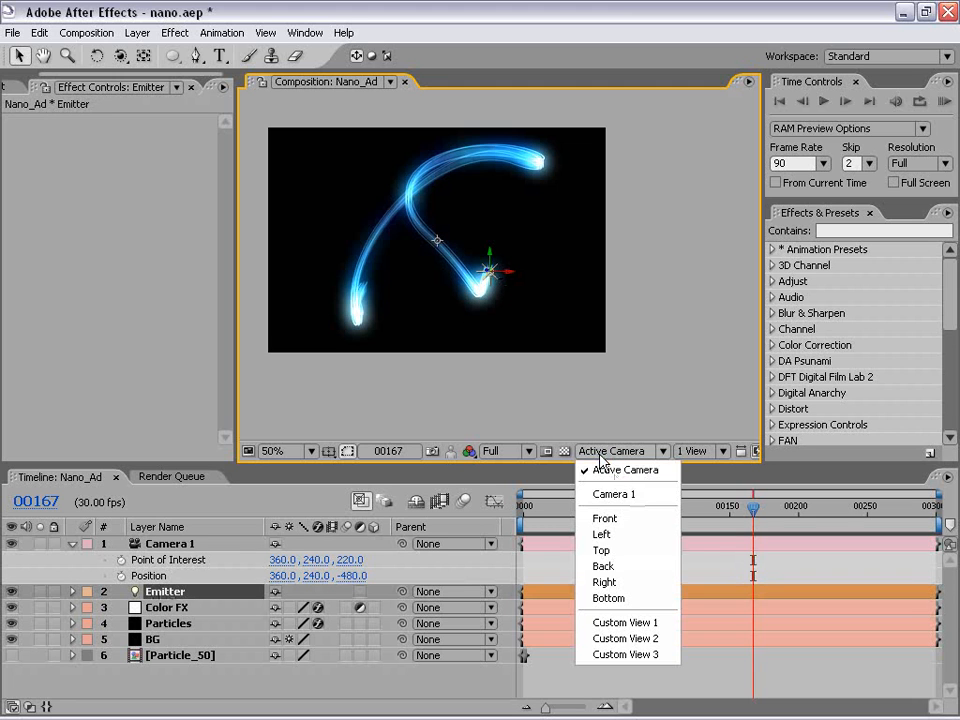
left_click(602, 550)
key("comma")
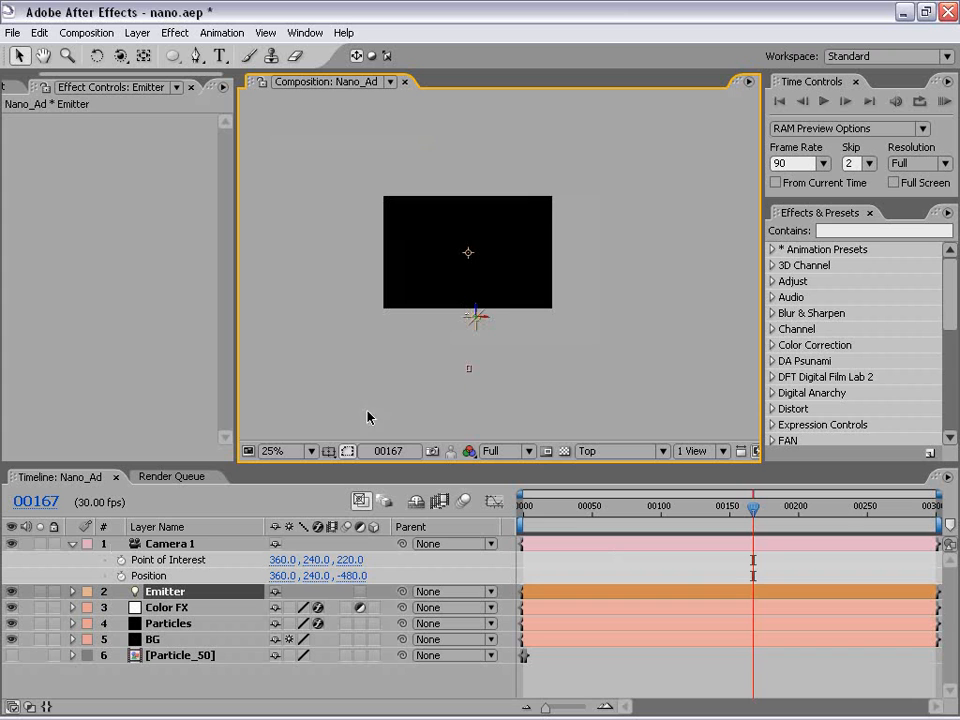
left_click(187, 547)
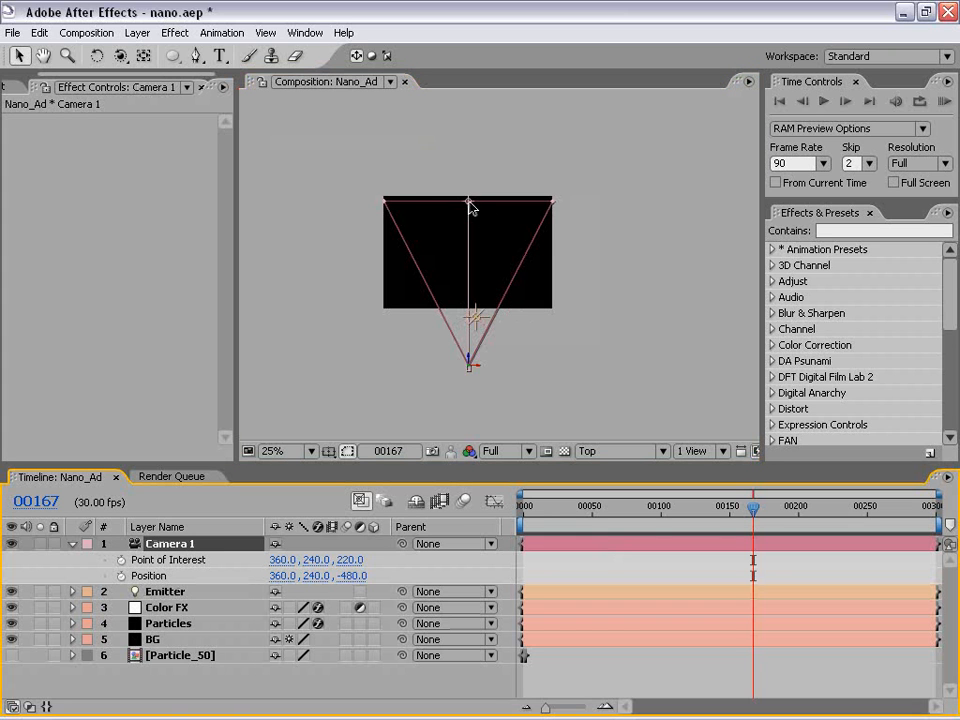
left_click_drag(470, 204, 474, 317)
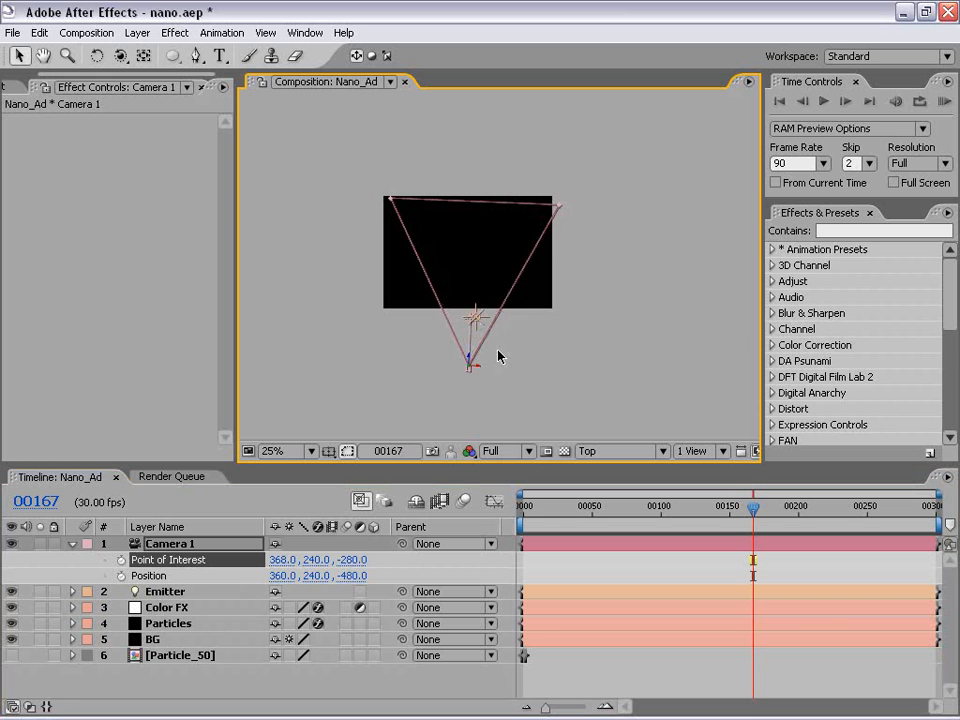
- Examine up close in Top view how Camera 1 and its point of interest line up with the Emitter light
key("period")
key("period")
left_click_drag(499, 369, 467, 199)
key("comma")
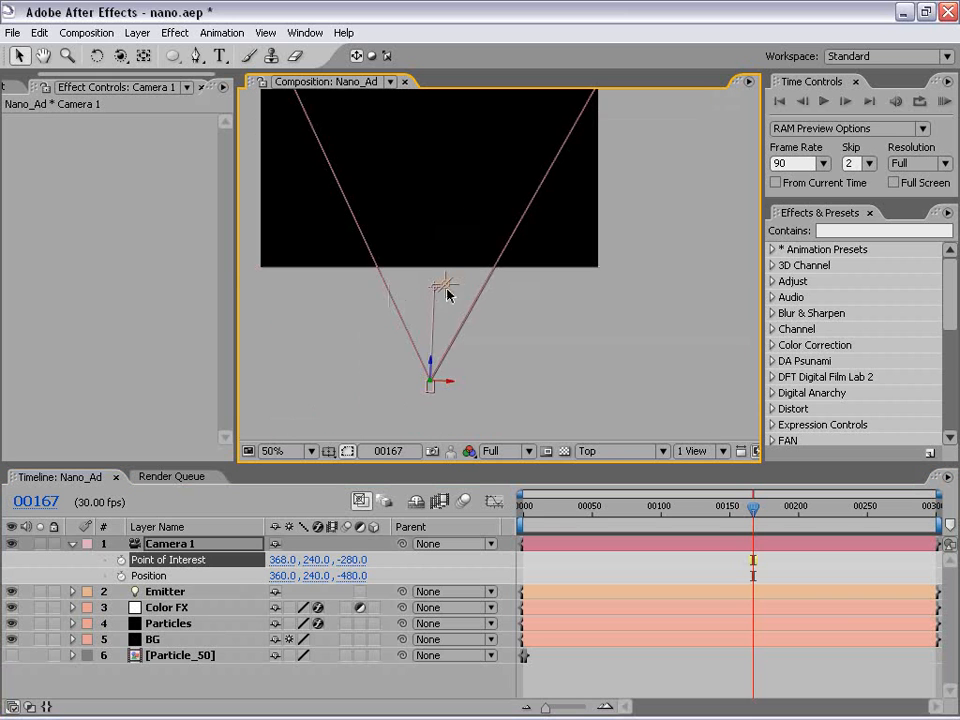
left_click(447, 292)
left_click(445, 333)
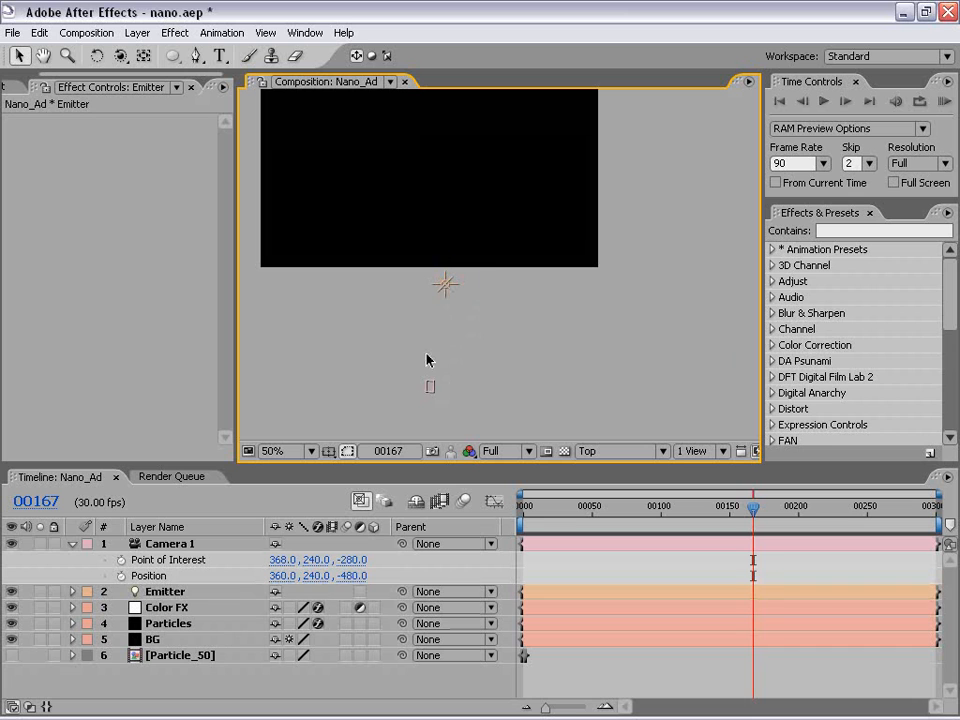
left_click(432, 387)
- Return to the Active Camera view, orbit Camera 1 to about 216.4, 247.0, -410.5 and inspect the streak up close
left_click(600, 451)
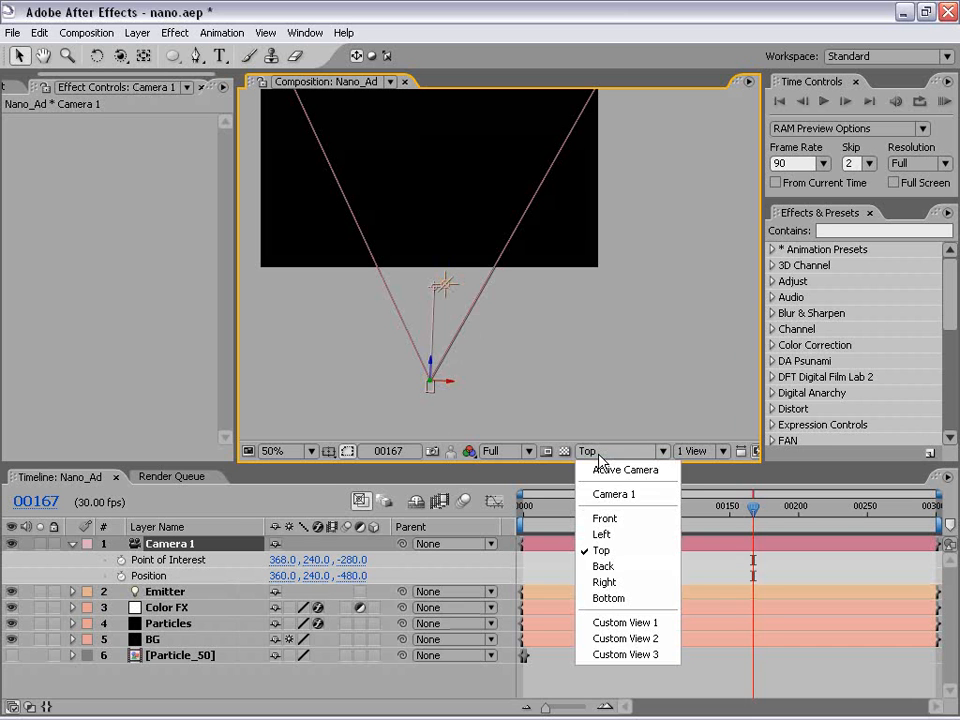
left_click(641, 470)
mouse_move(443, 235)
left_mouse_down()
mouse_move(488, 235)
mouse_move(500, 297)
mouse_move(470, 277)
mouse_move(555, 244)
mouse_move(561, 217)
mouse_move(540, 178)
mouse_move(516, 306)
mouse_move(474, 206)
mouse_move(470, 254)
mouse_move(484, 281)
mouse_move(510, 288)
left_mouse_up()
left_click(122, 59)
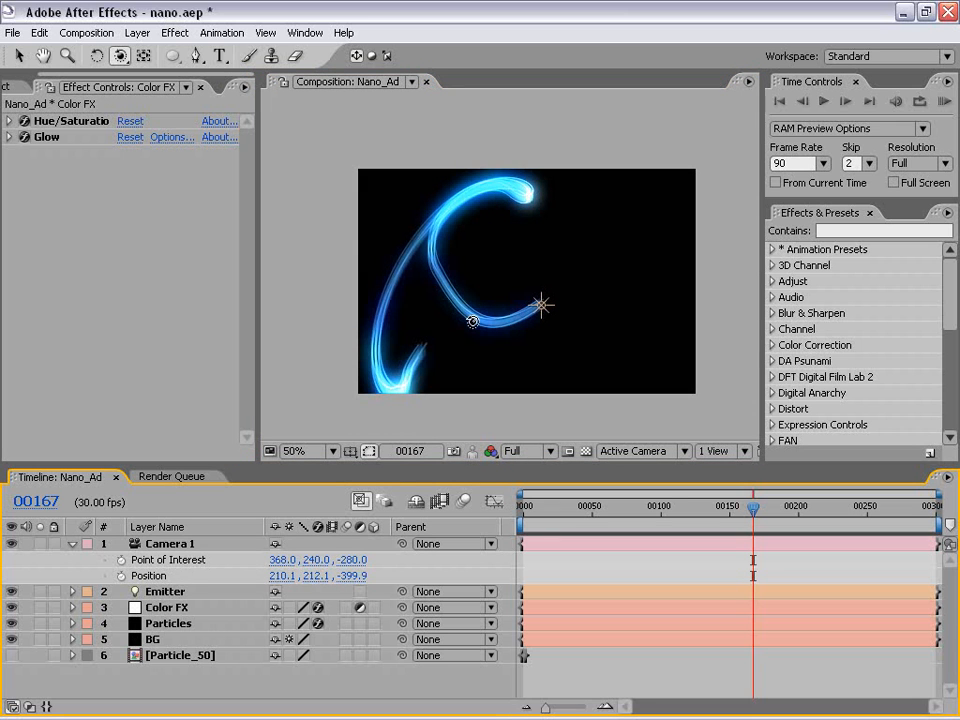
mouse_move(476, 207)
left_mouse_down()
mouse_move(491, 210)
mouse_move(500, 272)
mouse_move(549, 276)
mouse_move(546, 244)
mouse_move(578, 213)
mouse_move(572, 199)
mouse_move(452, 221)
mouse_move(453, 250)
mouse_move(466, 256)
left_mouse_up()
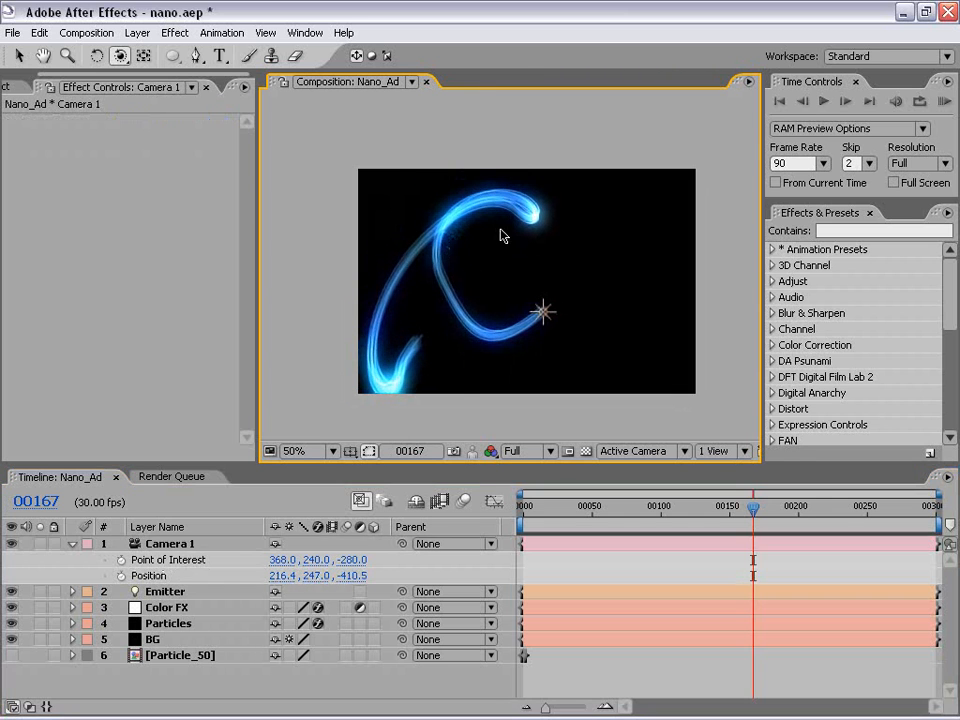
scroll(427, 287, "up", 1)
left_click_drag(376, 294, 430, 241)
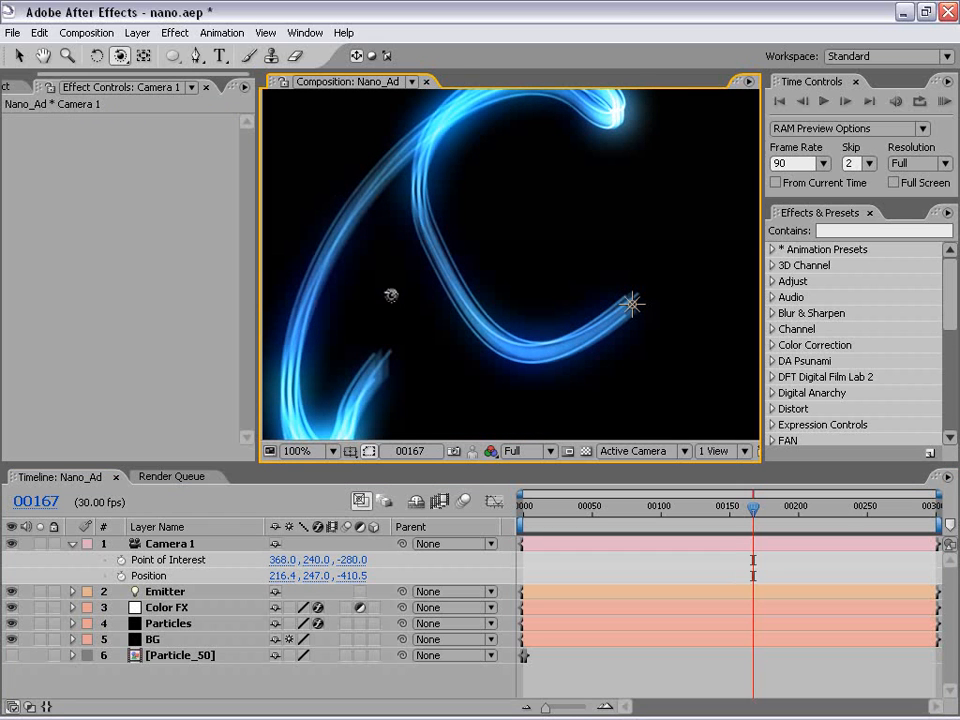
- Set the Render Mode of the Particles layer's Particular effect to Motion Preview
left_click(168, 624)
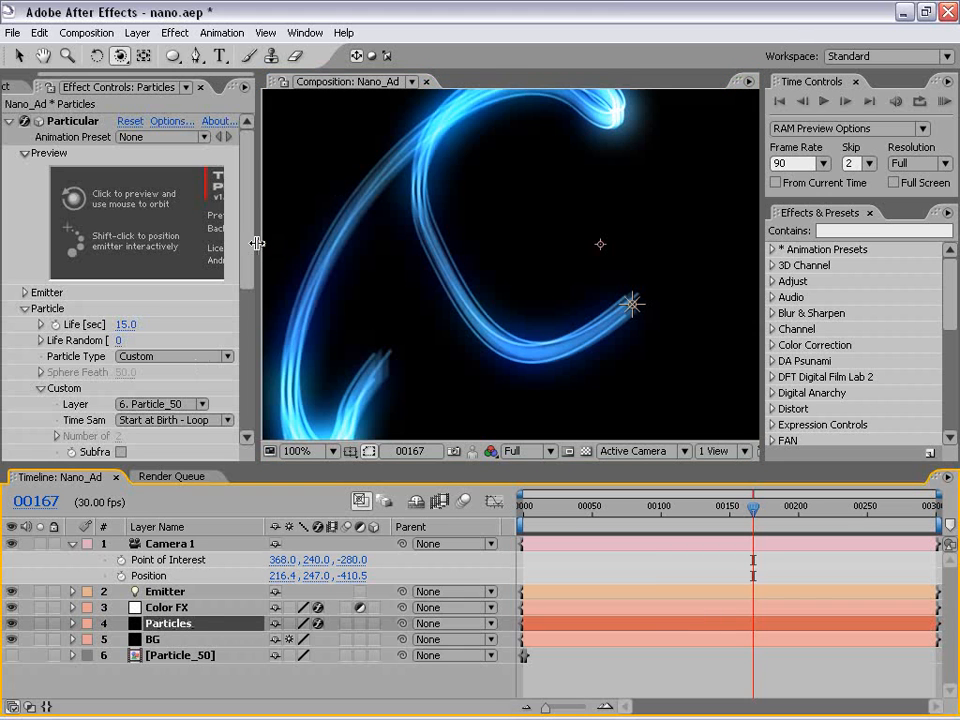
left_click_drag(259, 245, 385, 246)
left_click_drag(372, 189, 375, 387)
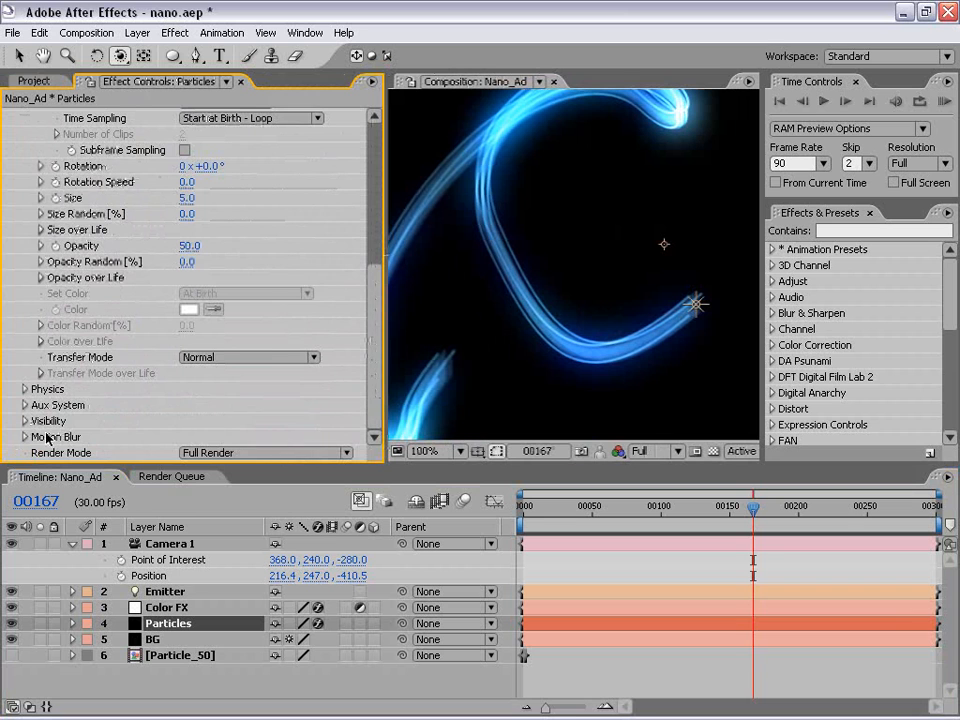
left_click(233, 452)
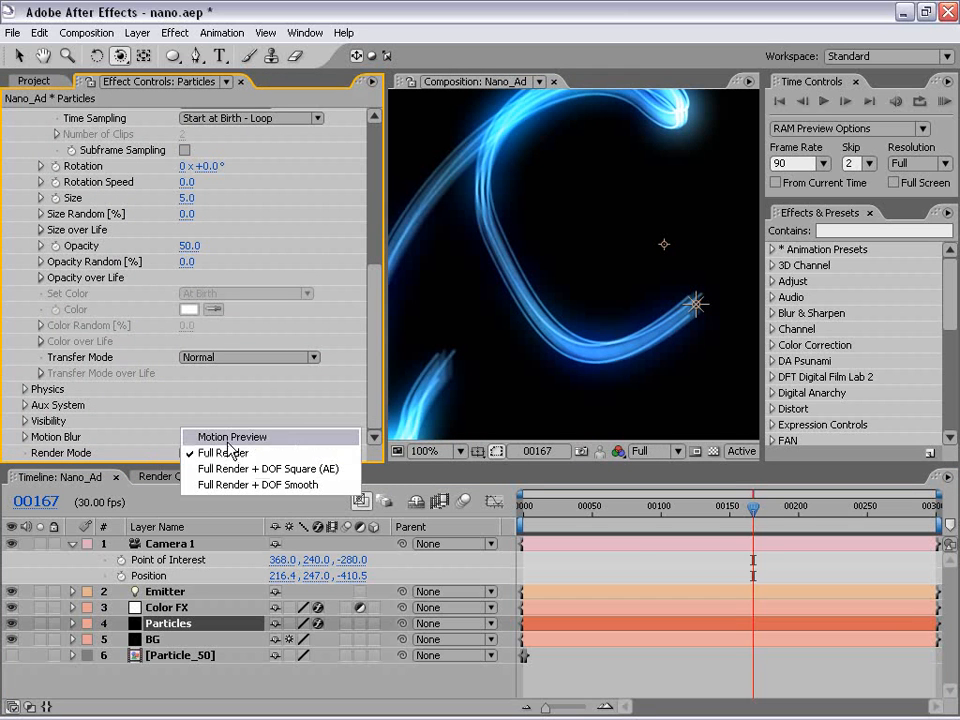
left_click(266, 440)
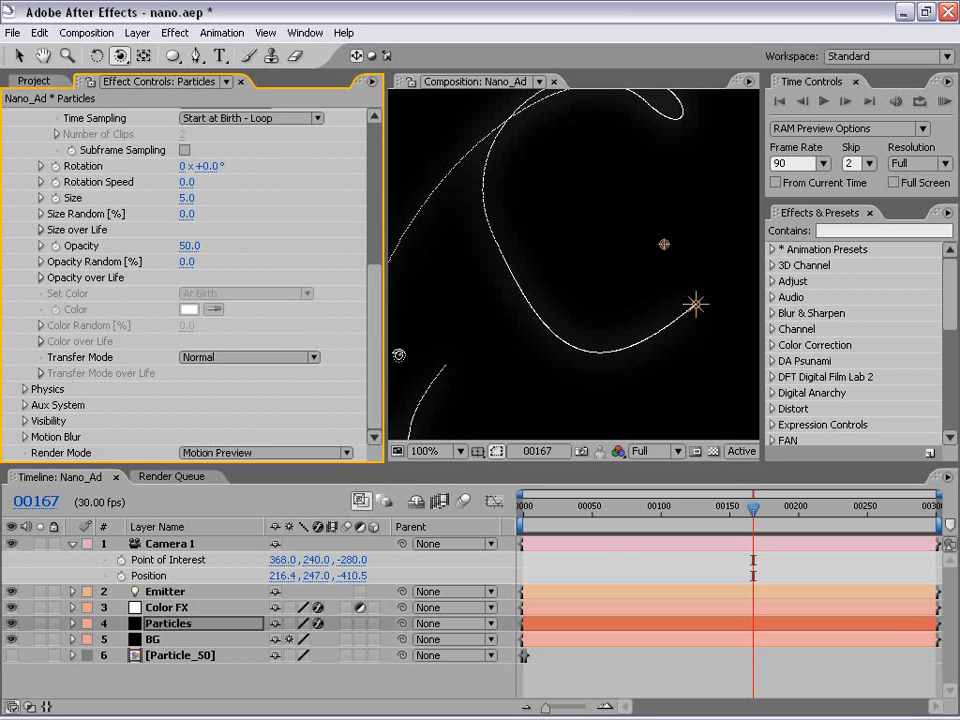
- Fit the composition in the viewer, scrub through the motion preview and stop at frame 199
left_click_drag(386, 352, 295, 223)
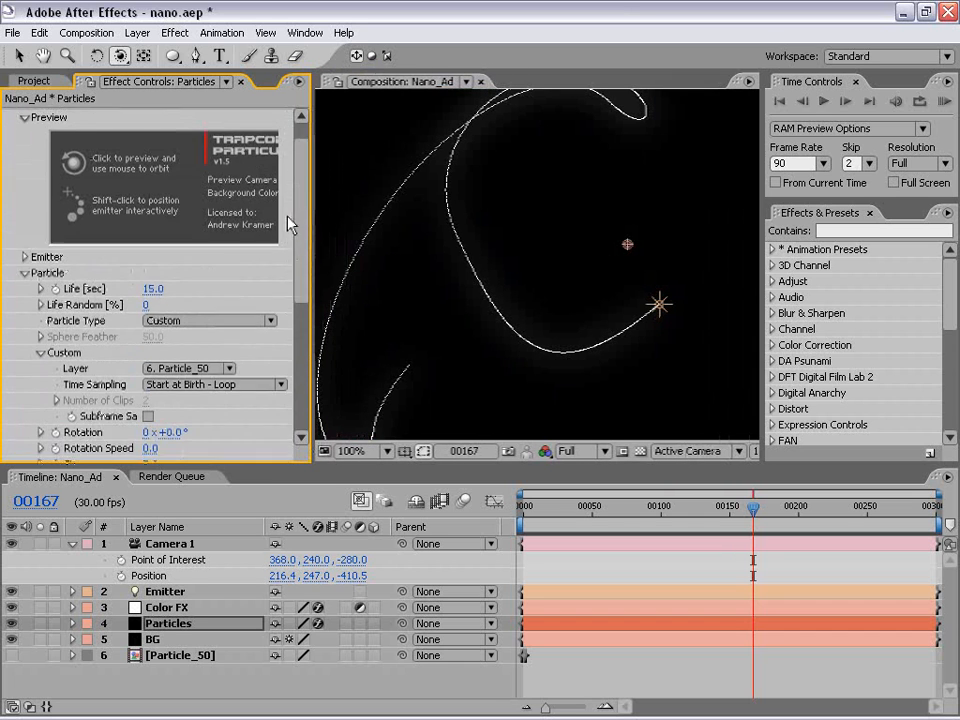
scroll(460, 240, "down", 1)
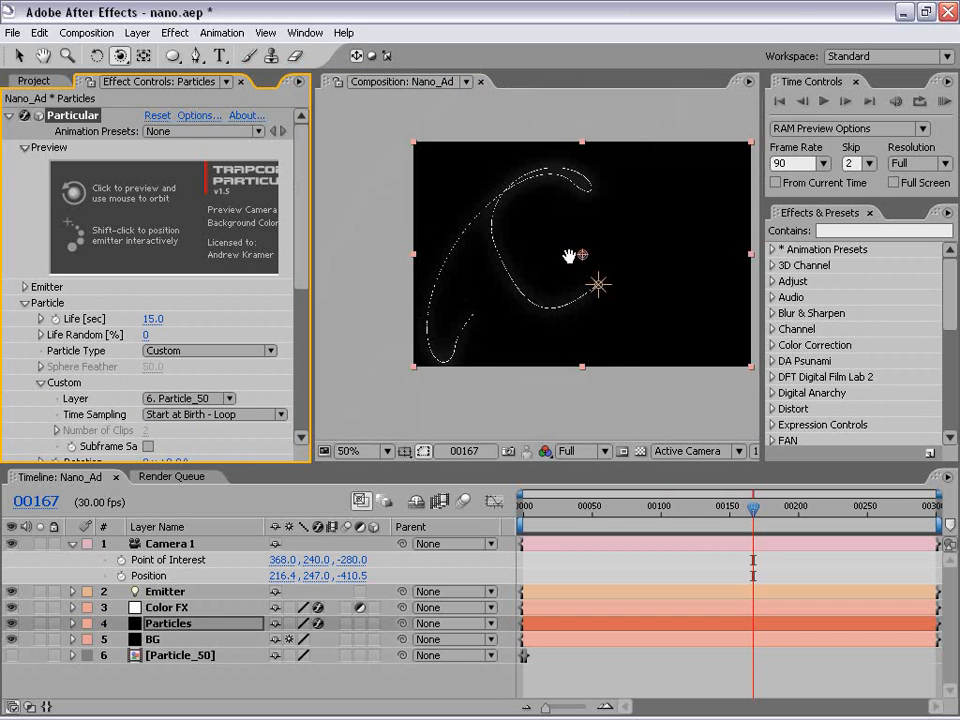
left_click_drag(508, 304, 461, 328)
left_click(622, 451)
left_click_drag(762, 513, 508, 529)
left_click_drag(627, 531, 796, 510)
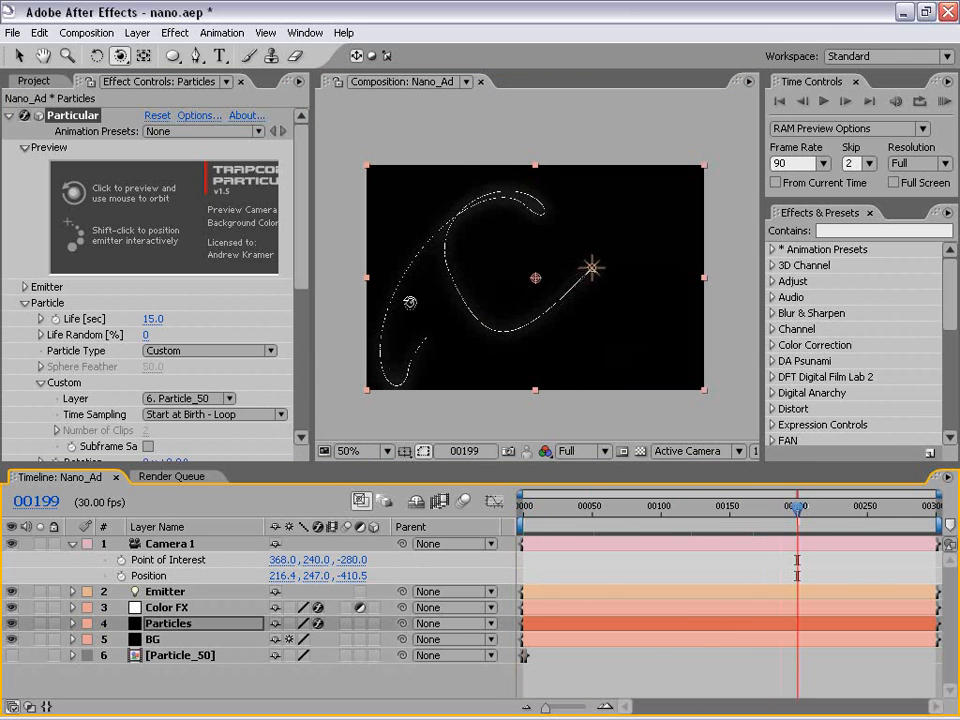
- Hide the Color FX layer and check the plain motion-preview streak in an enlarged composition viewer
left_click(162, 608)
left_click(11, 608)
key("grave")
key("period")
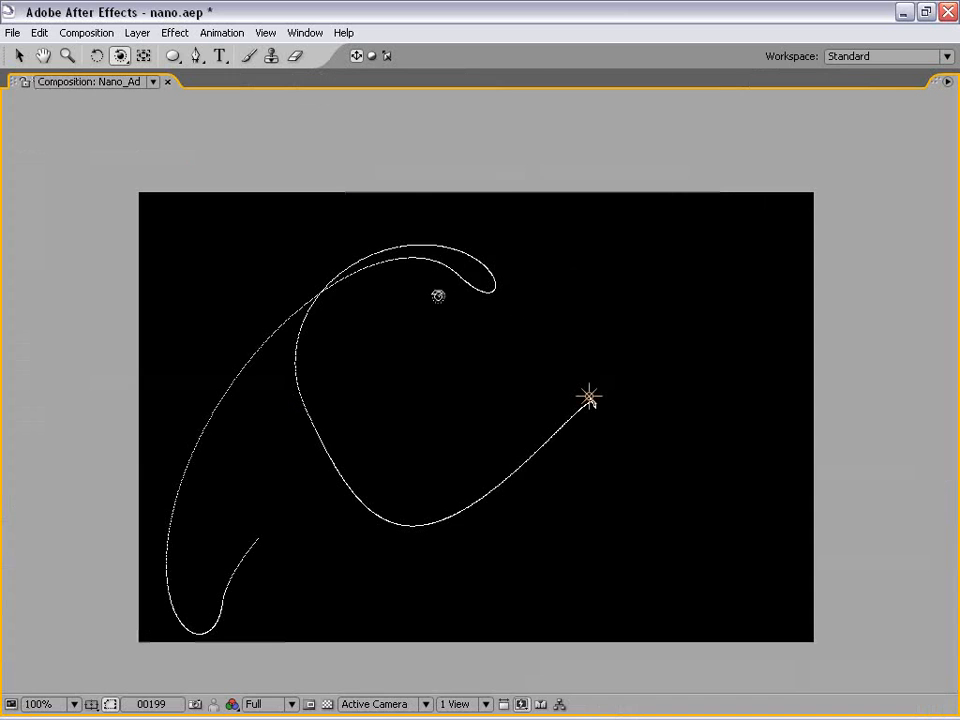
key("grave")
key("comma")
- Enable keyframing of Camera 1's Point of Interest and Position at frame 0
left_click_drag(605, 509, 364, 521)
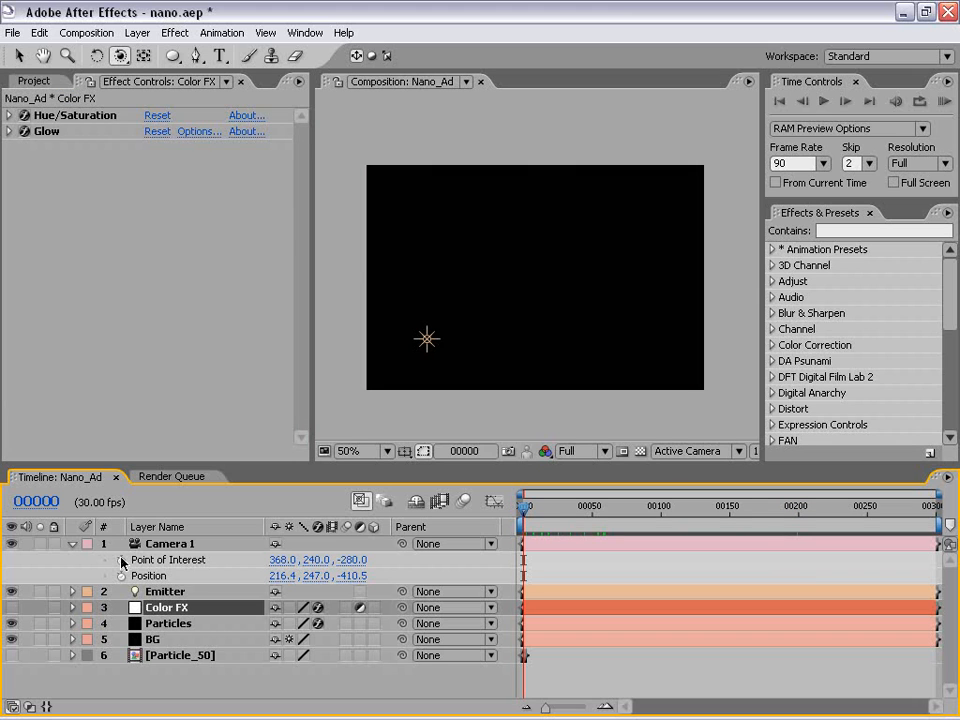
left_click(121, 561)
left_click(121, 577)
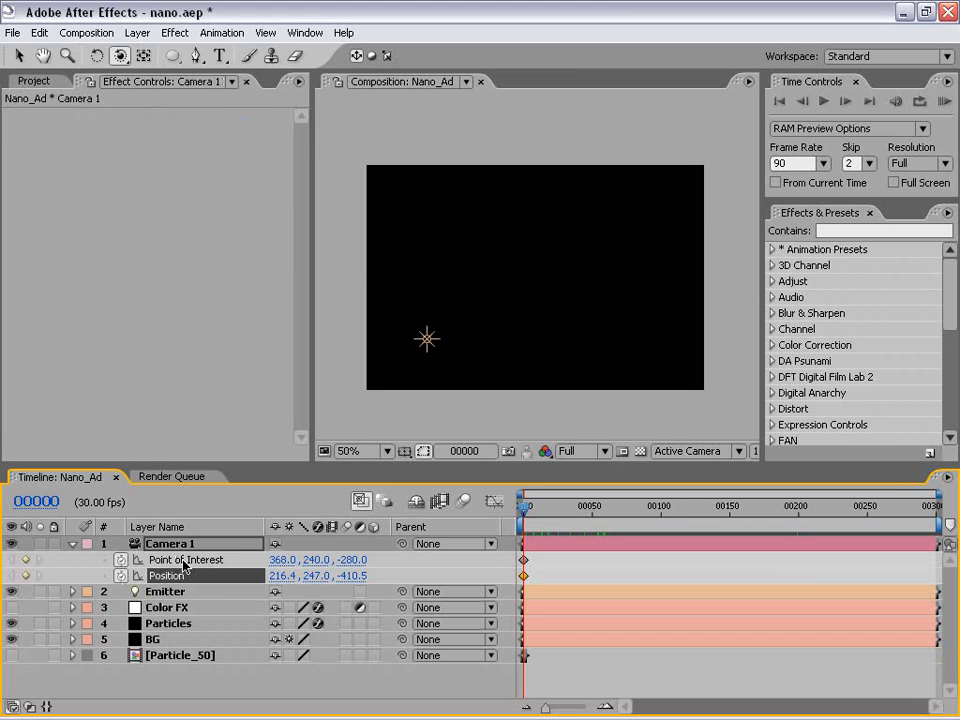
- At frame 160, orbit, track and dolly Camera 1 to point of interest 354.0, 203.3, -214.0 and position 382.3, 392.6, -272.8
left_click_drag(527, 513, 744, 510)
left_click_drag(541, 293, 440, 230)
left_click_drag(120, 56, 209, 86)
left_click_drag(521, 298, 561, 297)
left_click_drag(120, 57, 183, 108)
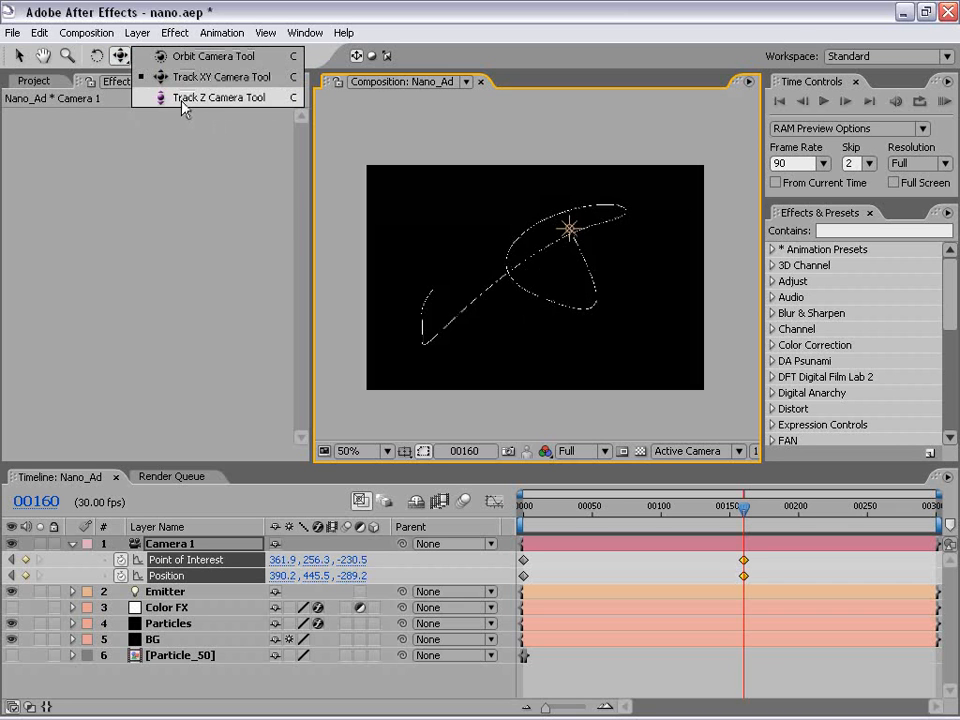
left_click_drag(514, 261, 514, 252)
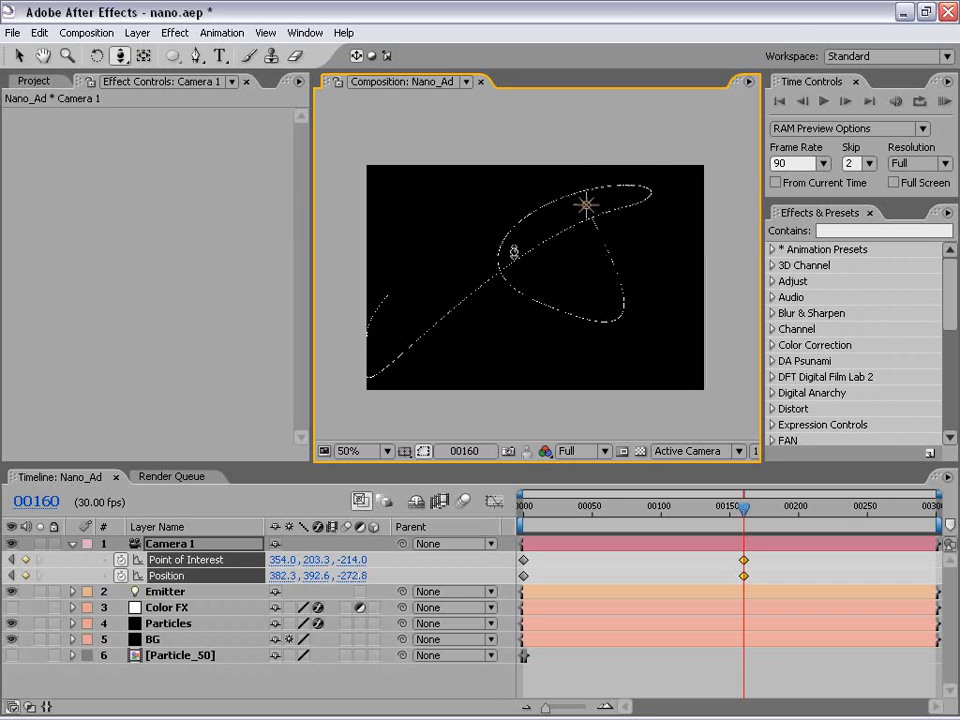
- At frame 299, orbit Camera 1 around the streak and dolly it back to set the final camera keyframes
left_click_drag(762, 515, 945, 521)
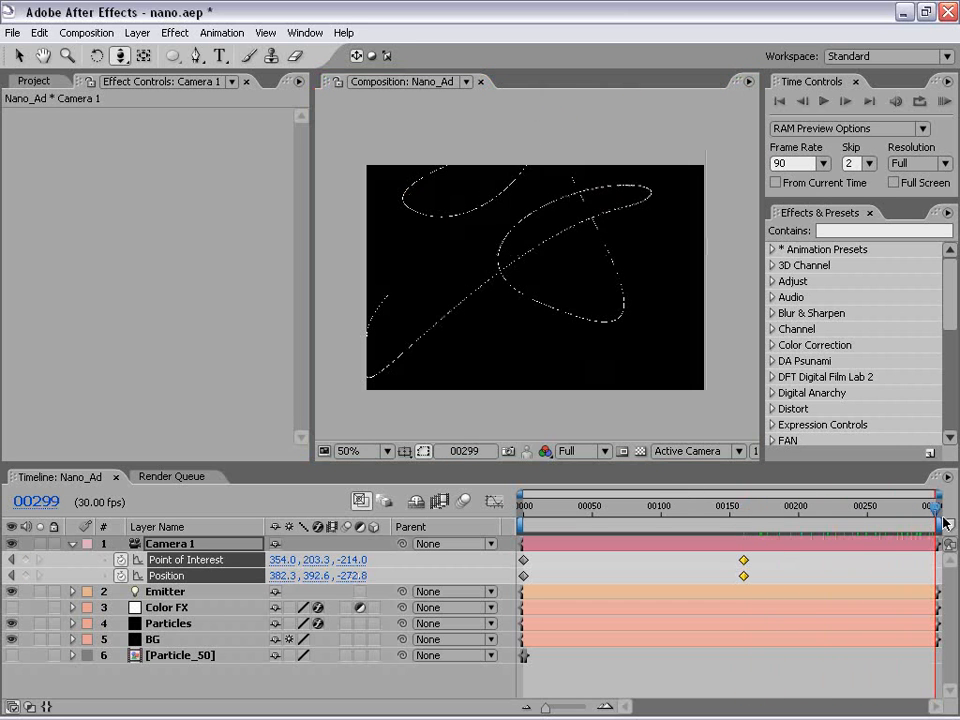
left_click_drag(119, 57, 155, 57)
left_click_drag(600, 193, 594, 230)
left_click_drag(121, 57, 155, 97)
left_click_drag(559, 251, 557, 268)
mouse_move(118, 60)
left_mouse_down()
mouse_move(125, 80)
mouse_move(160, 100)
mouse_move(122, 58)
left_mouse_up()
- Apply Easy Ease to all of Camera 1's Point of Interest and Position keyframes
left_click_drag(604, 508, 490, 510)
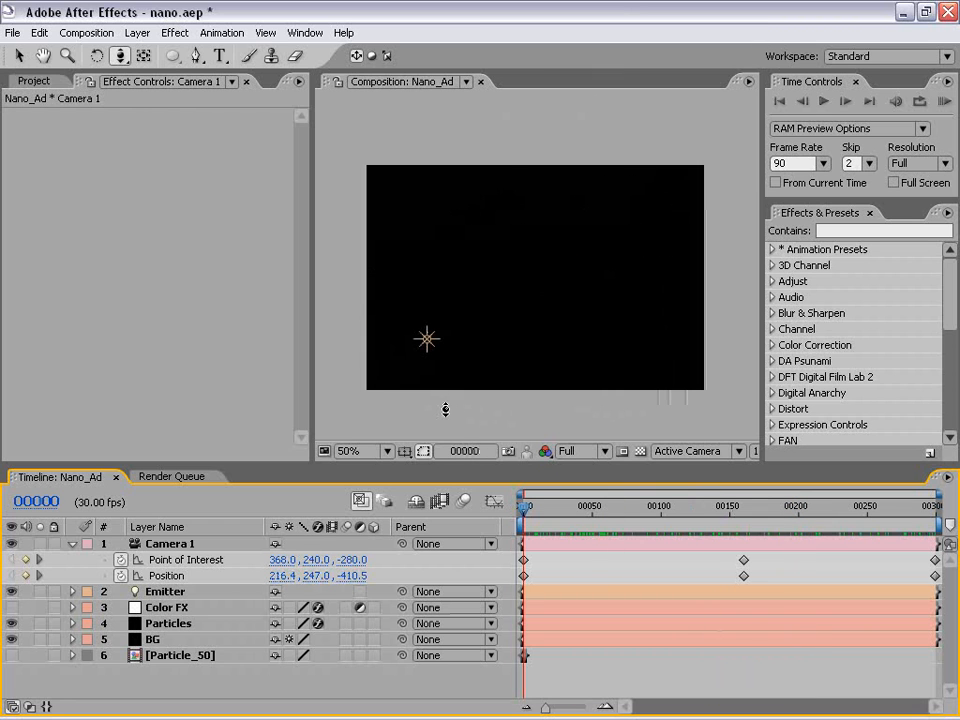
left_click(185, 560)
left_click(168, 577, "shift")
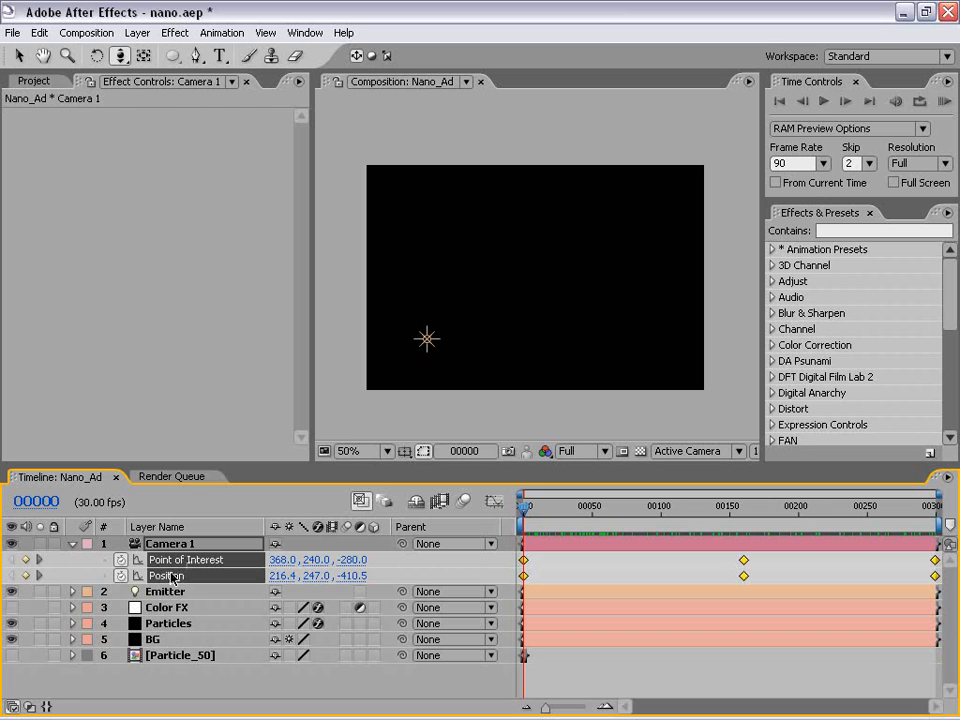
key("F9")
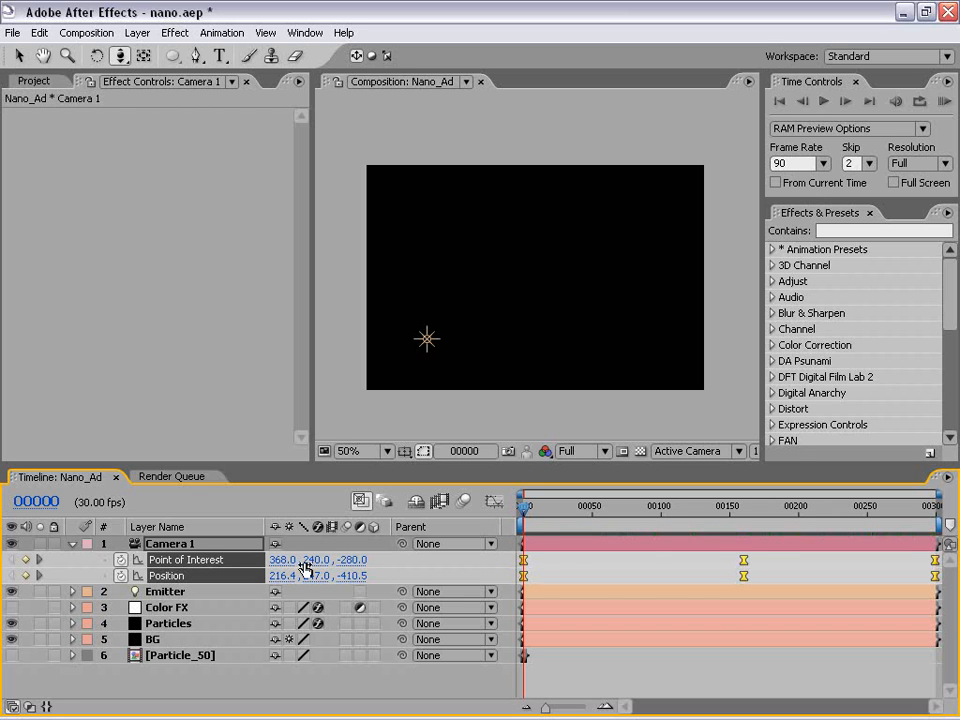
left_click(545, 580)
- Make Camera 1's middle Point of Interest and Position keyframes rove across time and scrub the camera move, stopping at frame 140
left_click_drag(523, 507, 791, 509)
left_click_drag(704, 562, 755, 579)
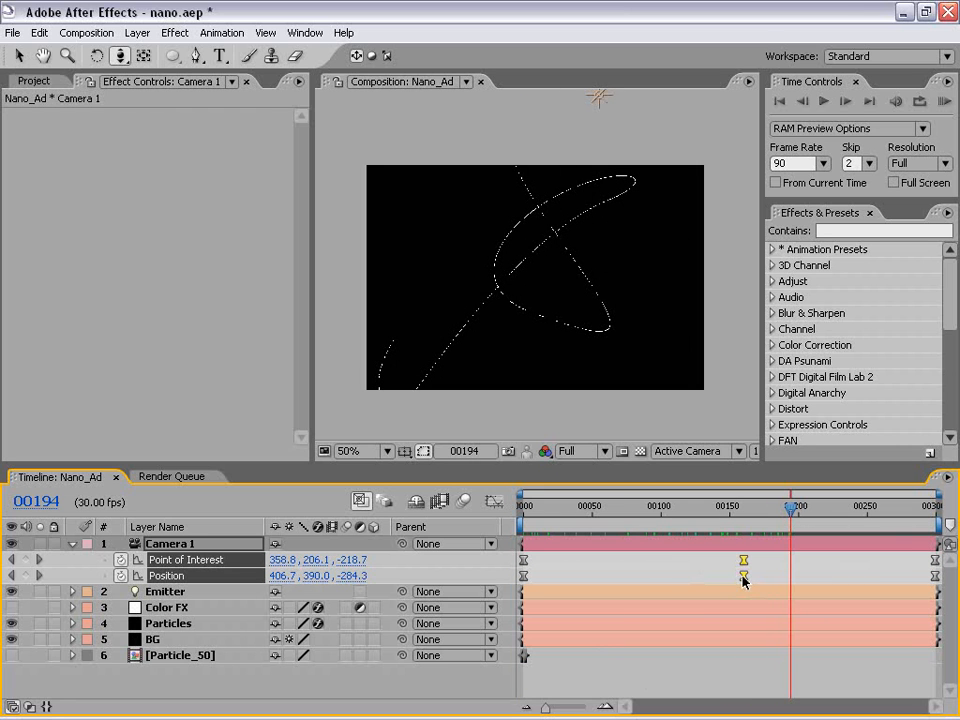
right_click(745, 581)
left_click(784, 669)
left_click(712, 558)
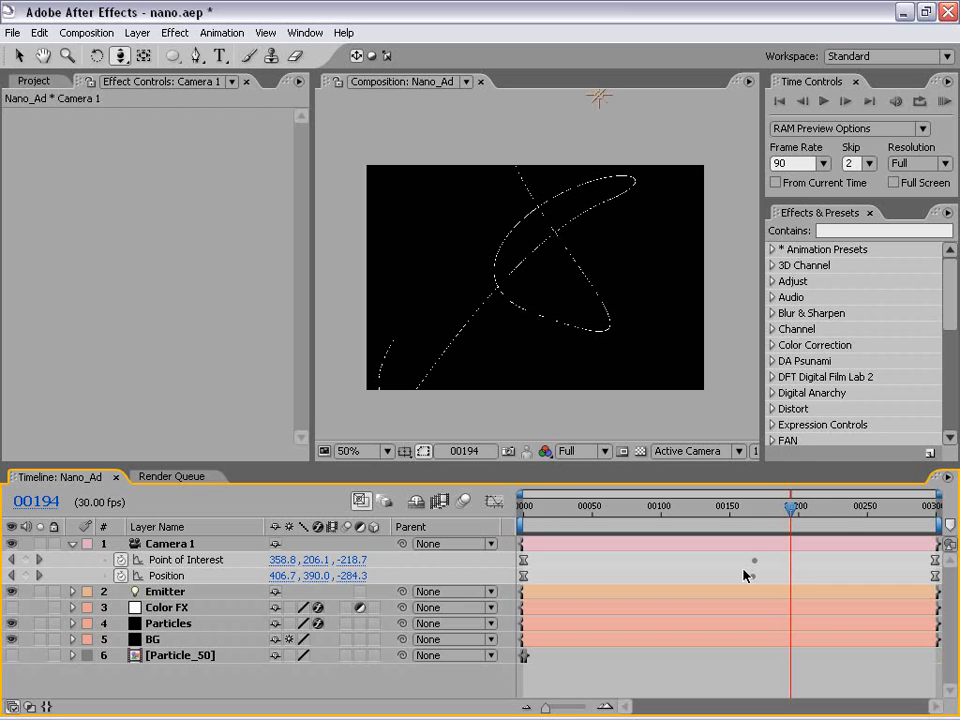
left_click(752, 576)
left_click(759, 565)
left_click_drag(748, 518, 522, 516)
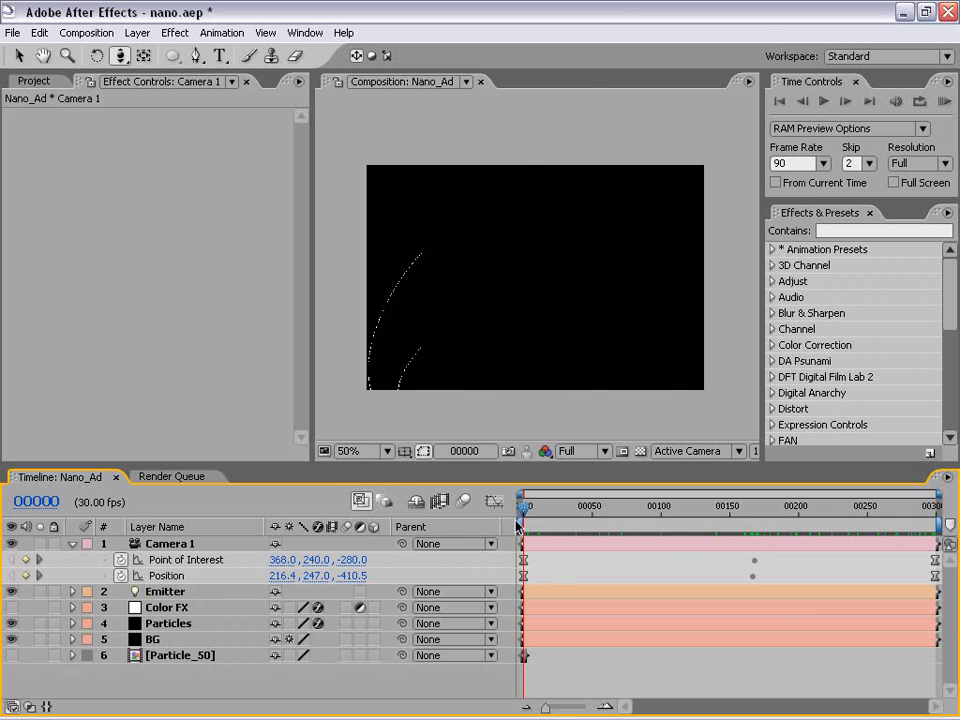
left_click_drag(555, 516, 716, 518)
- Set the Render Mode of the Particles layer's Particular effect to Full Render
left_click(542, 625)
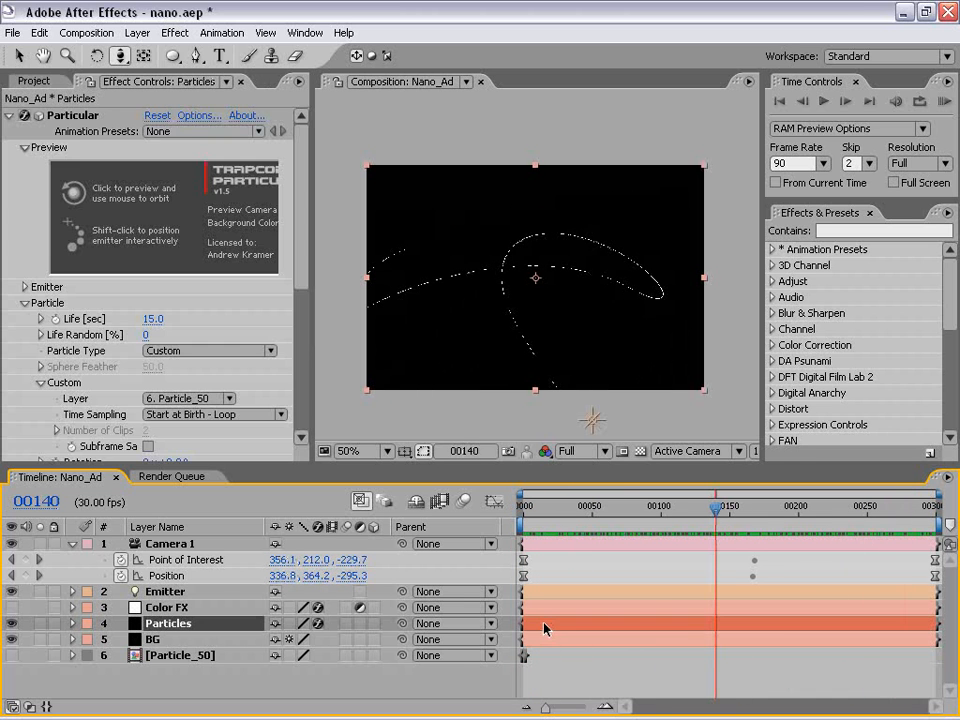
left_click_drag(310, 246, 318, 389)
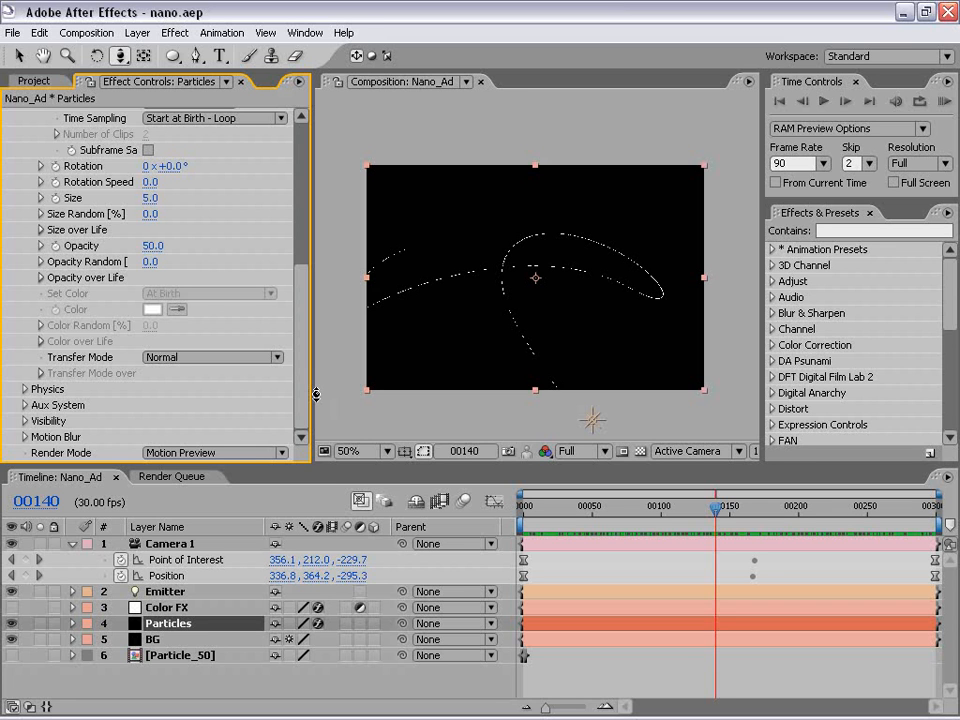
left_click(212, 453)
left_click(205, 456)
left_click(205, 453)
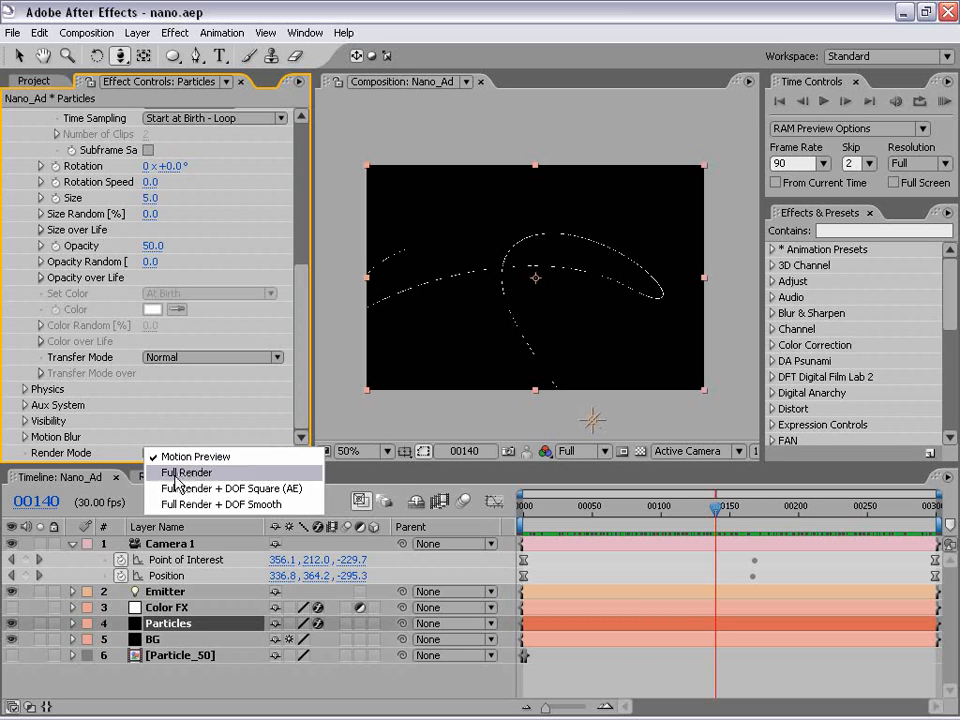
left_click(168, 474)
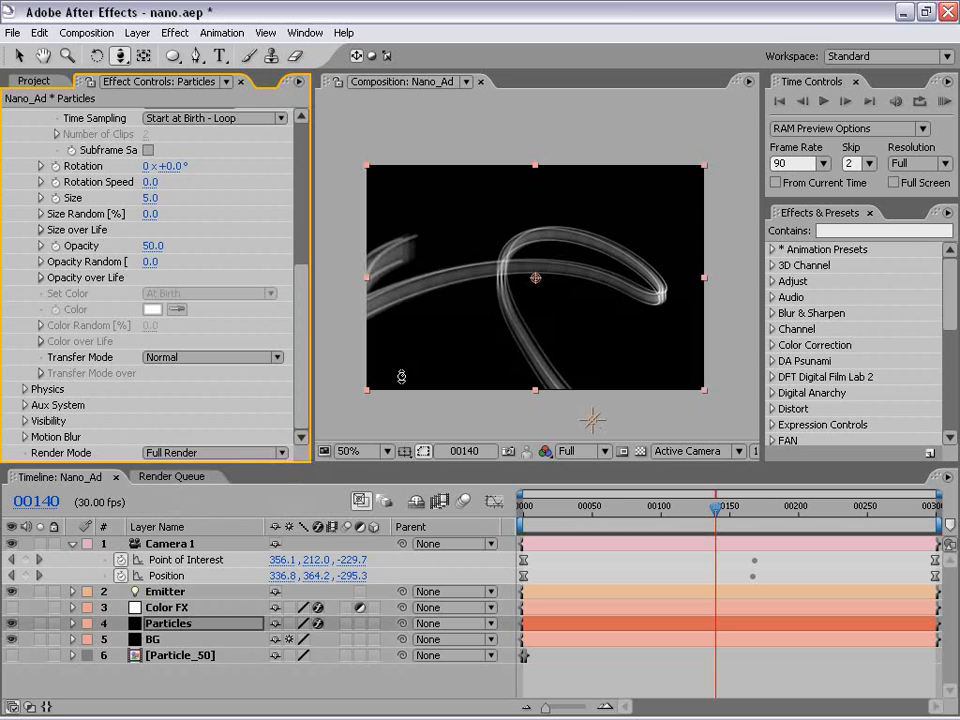
- Collapse the Emitter layer's properties and set the Glow Intensity on the Color FX layer to 0.7
left_click(166, 608)
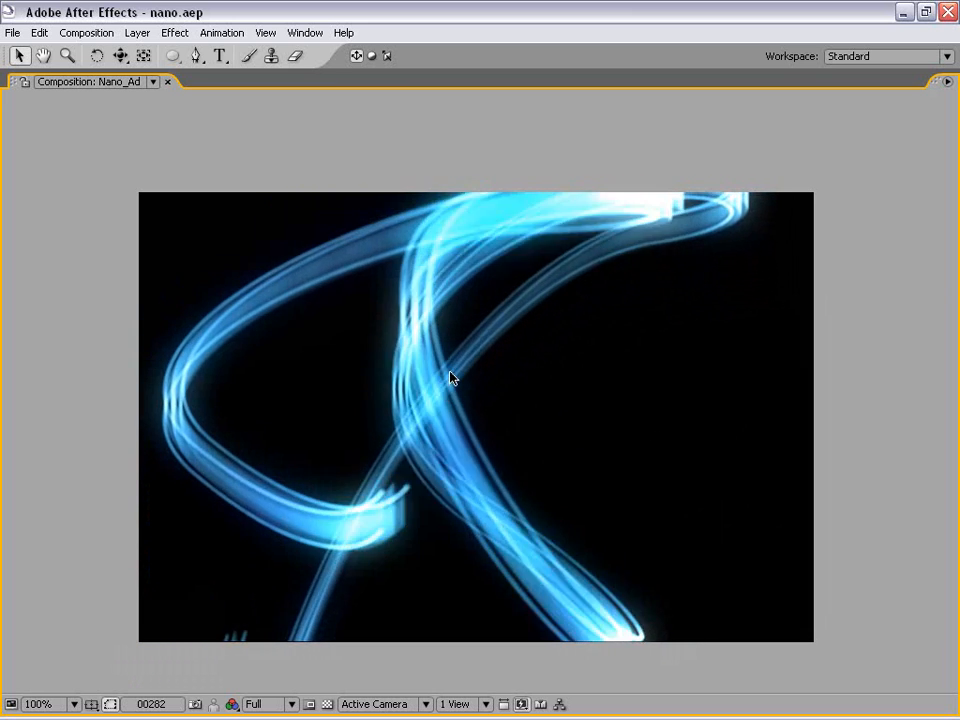
key("grave")
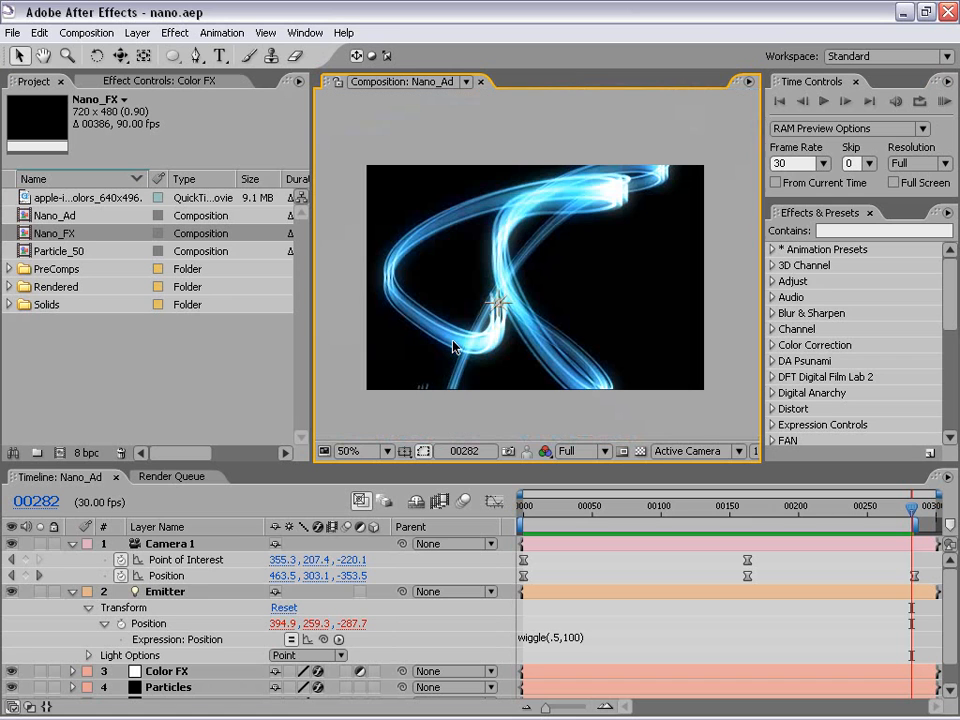
left_click(72, 592)
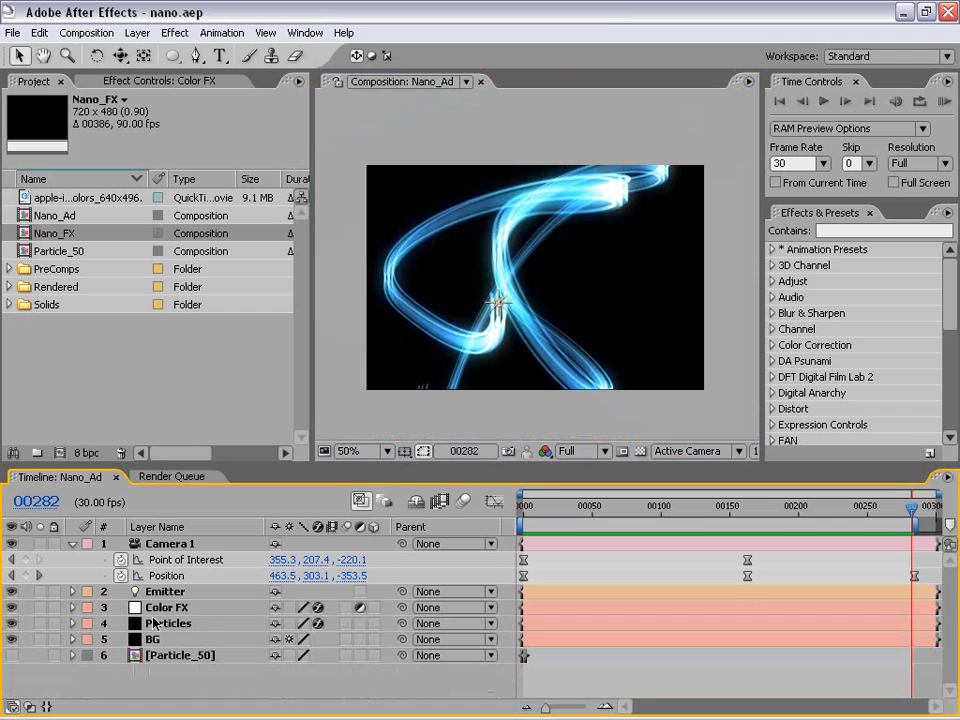
left_click(163, 608)
left_click(158, 81)
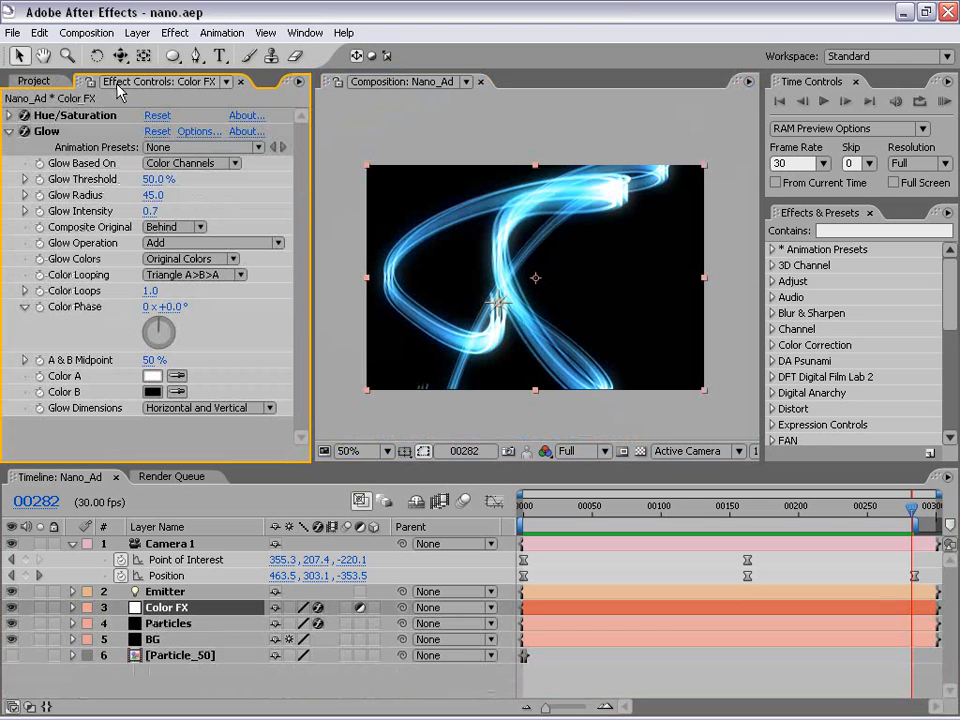
left_click(150, 211)
type("0.7")
key("Return")
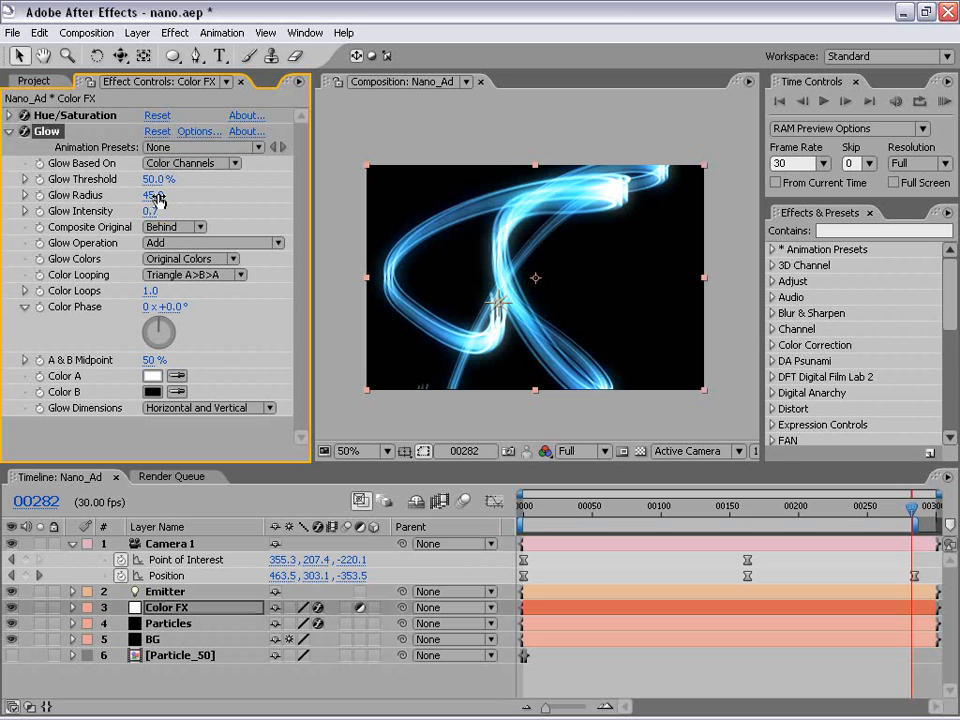
- Set the Color FX layer's Glow Radius to 108, check the result enlarged and collapse the Glow effect
left_click_drag(155, 195, 238, 182)
left_click(155, 195)
type("10")
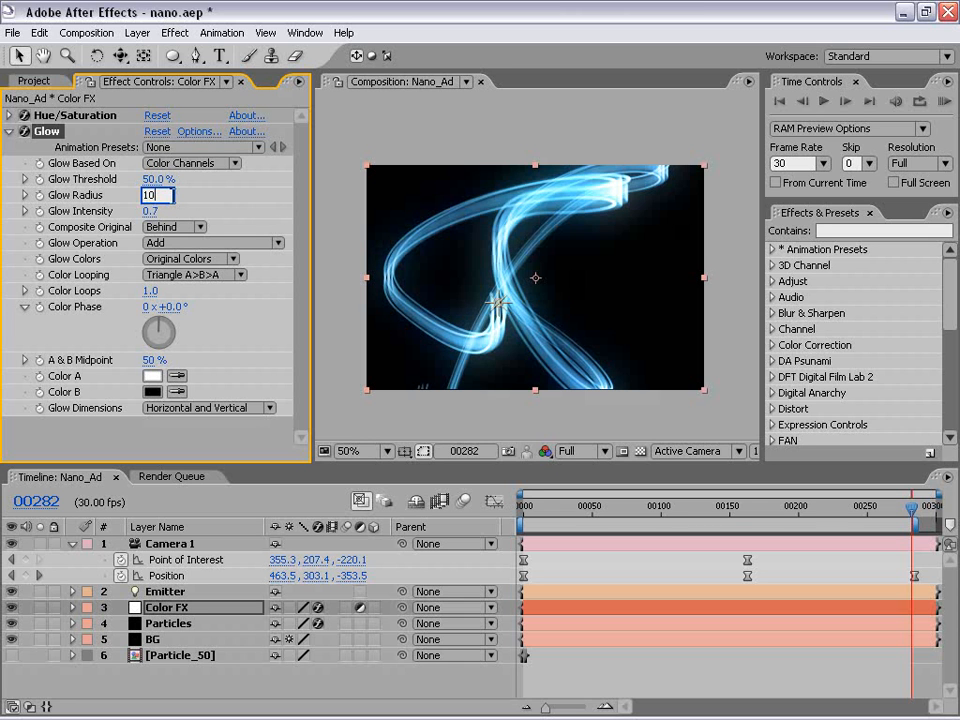
type("8")
key("Return")
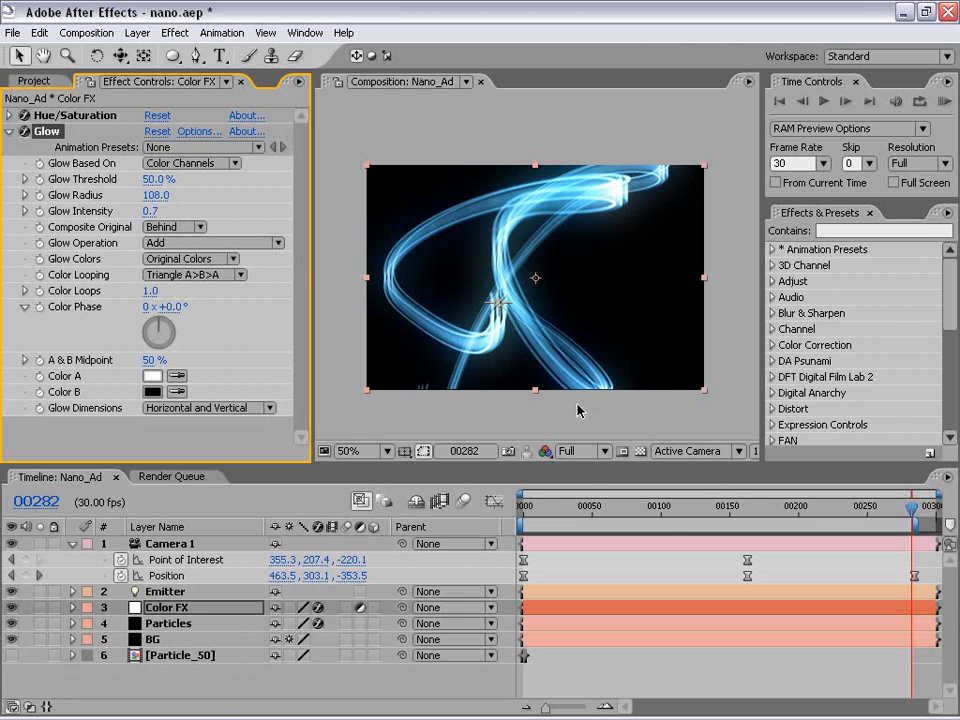
key("grave")
scroll(572, 383, "up", 1)
key("grave")
scroll(492, 415, "down", 1)
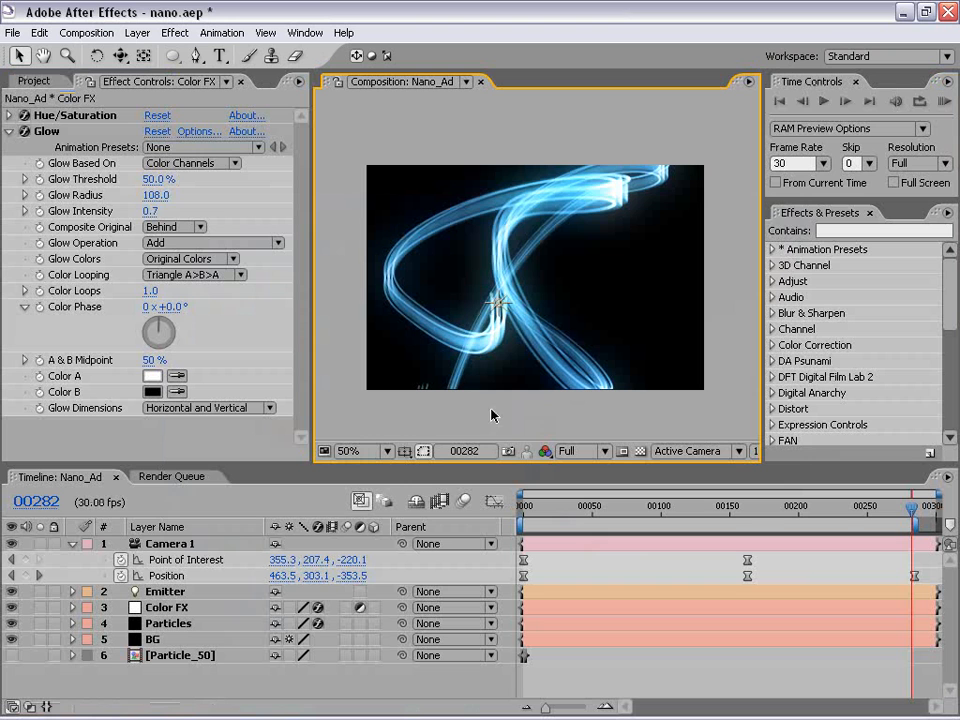
left_click(11, 131)
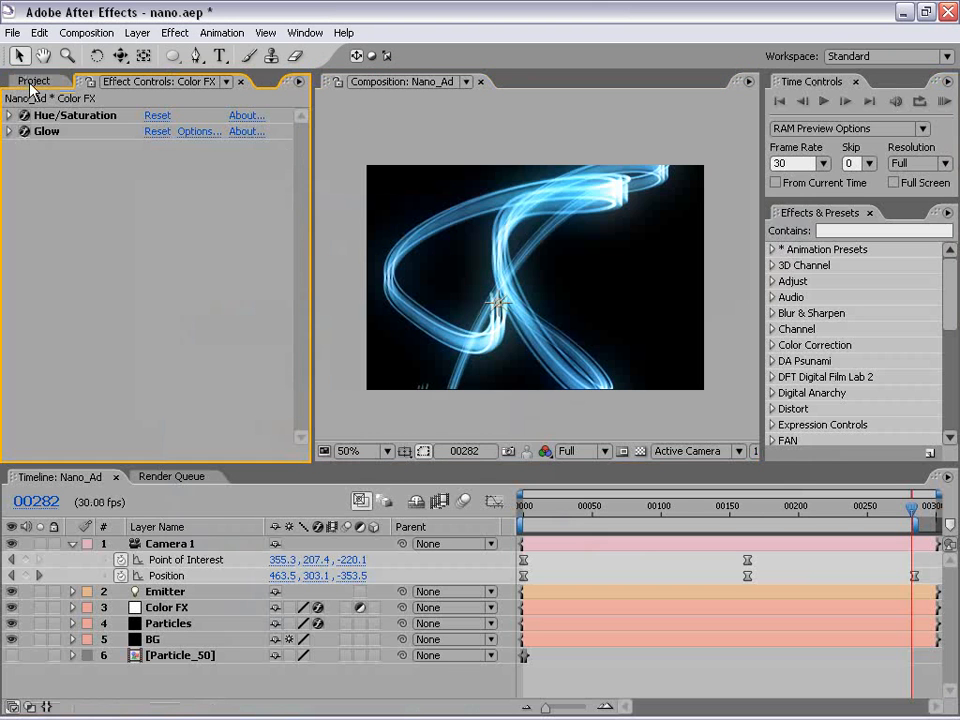
- Review the Emitter settings of the Particles layer's Particular effect and collapse its Particle group
left_click(165, 623)
left_click_drag(301, 189, 303, 260)
left_click(22, 131)
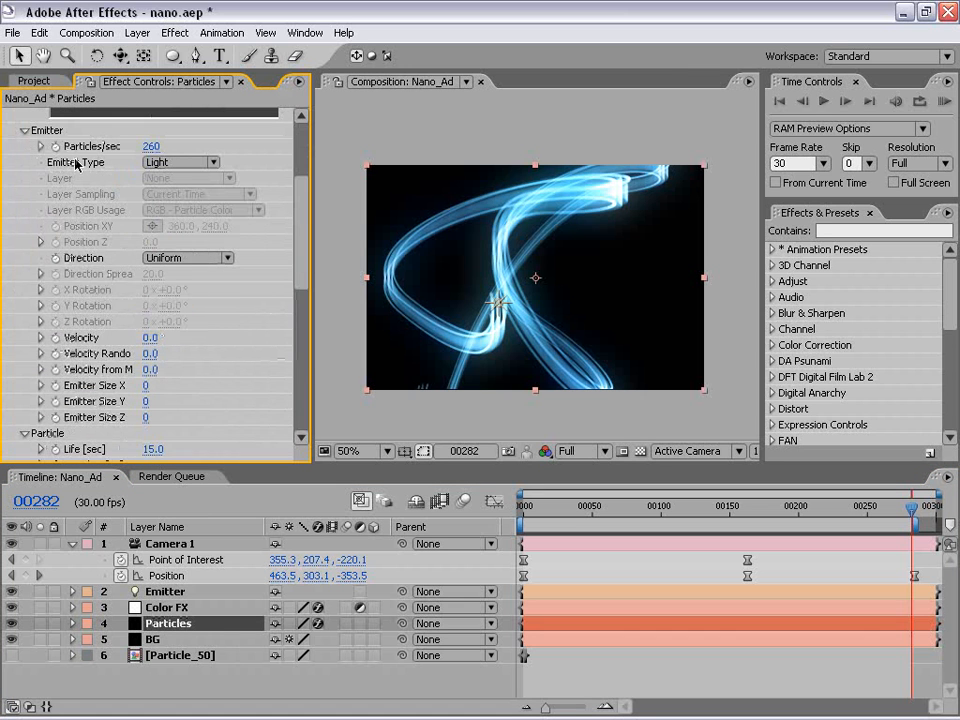
left_click(24, 433)
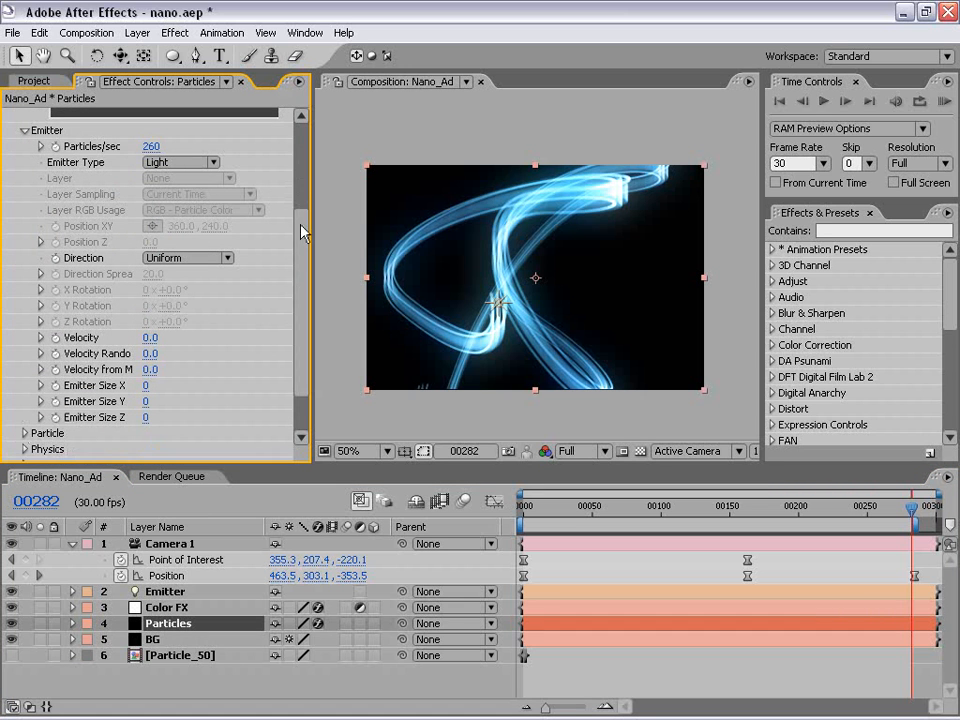
scroll(298, 240, "down", 1)
scroll(302, 251, "up", 2)
- Change the Emitter light's Position expression to wiggle(2,100)
left_click(162, 607)
left_click(155, 592)
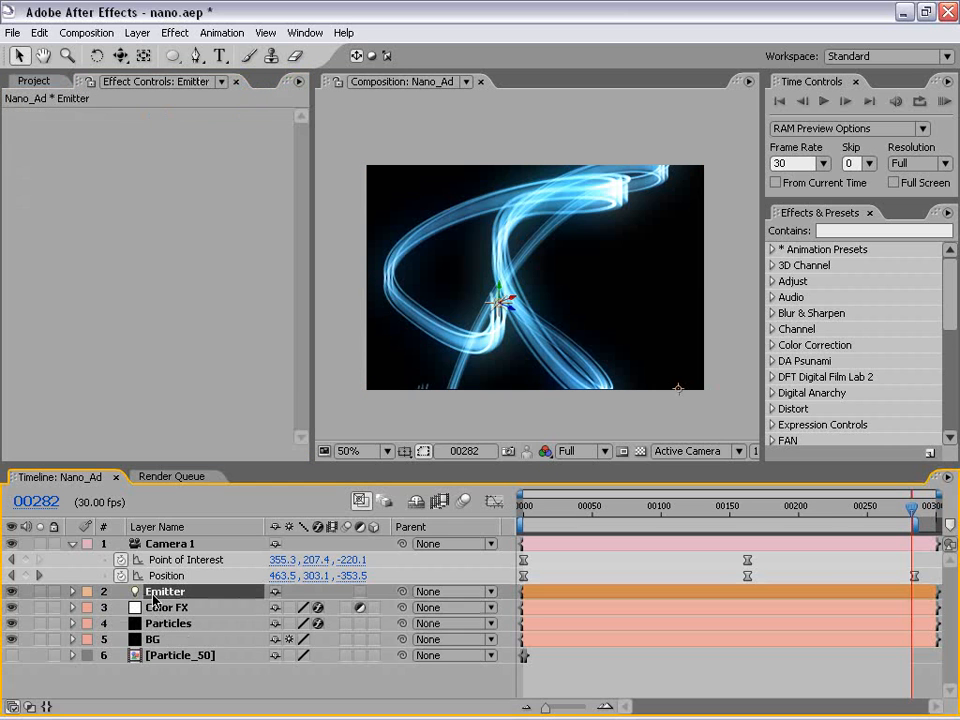
key("p")
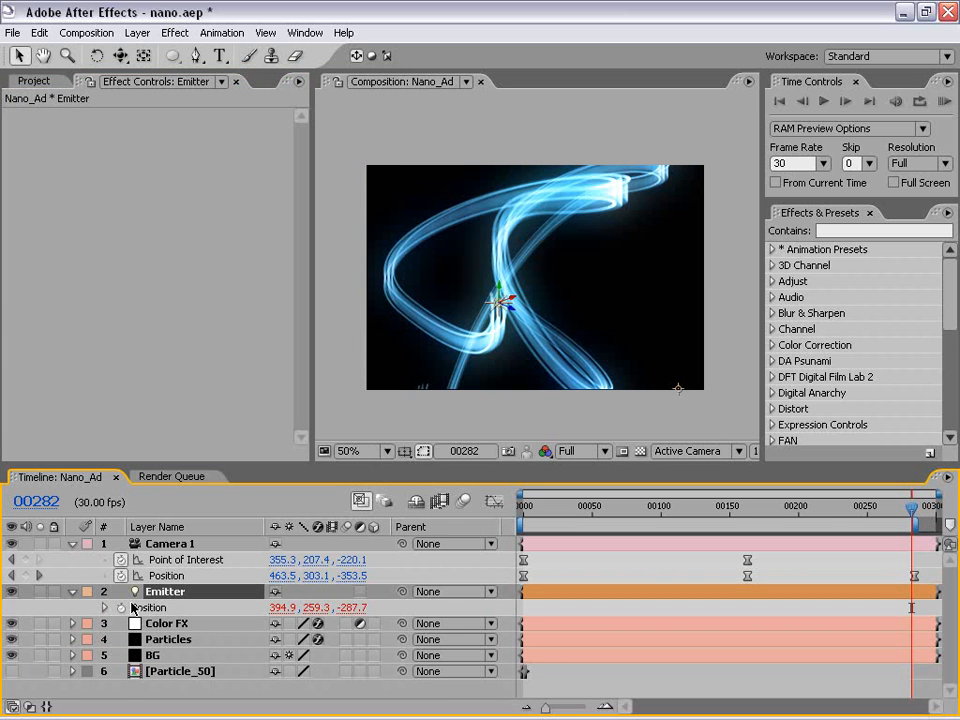
left_click(105, 608)
left_click(541, 624)
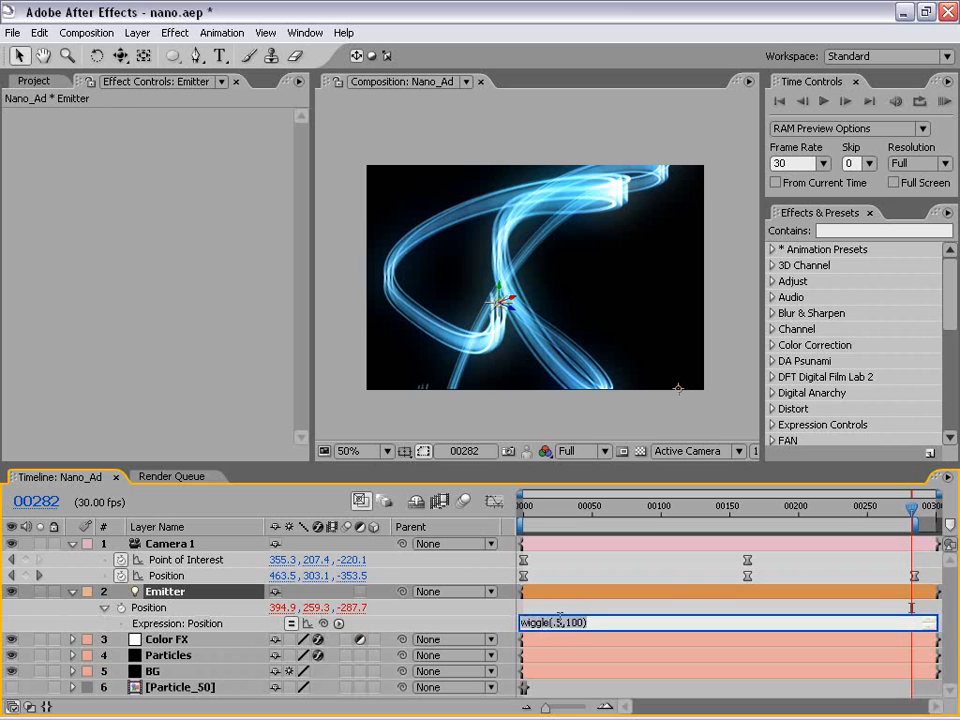
left_click(554, 621)
key("Delete")
type("2")
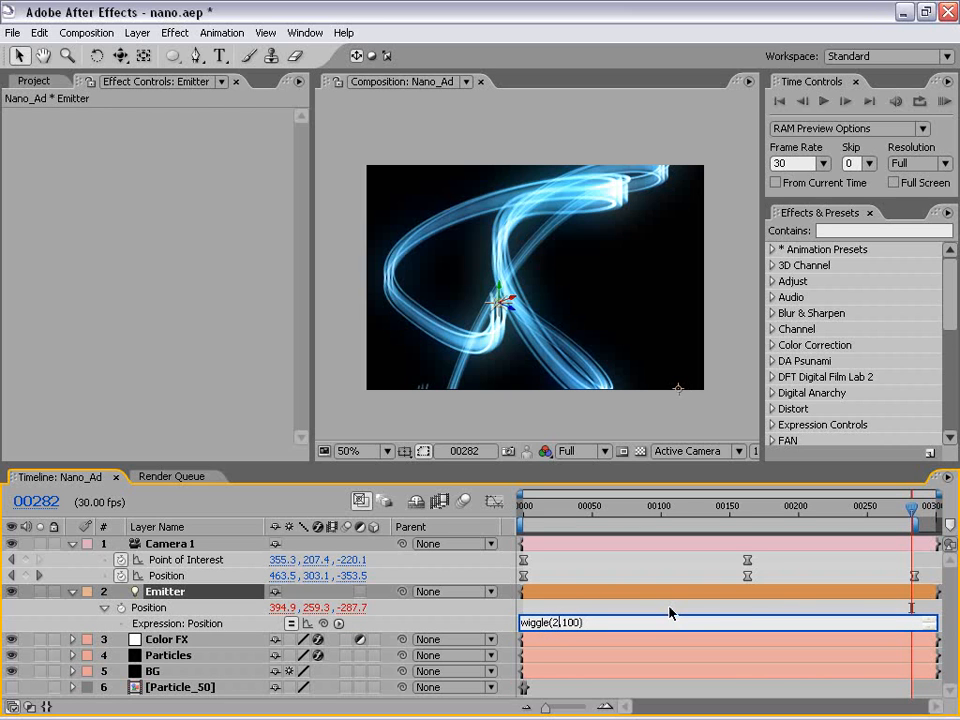
left_click_drag(603, 622, 464, 624)
left_click(565, 593)
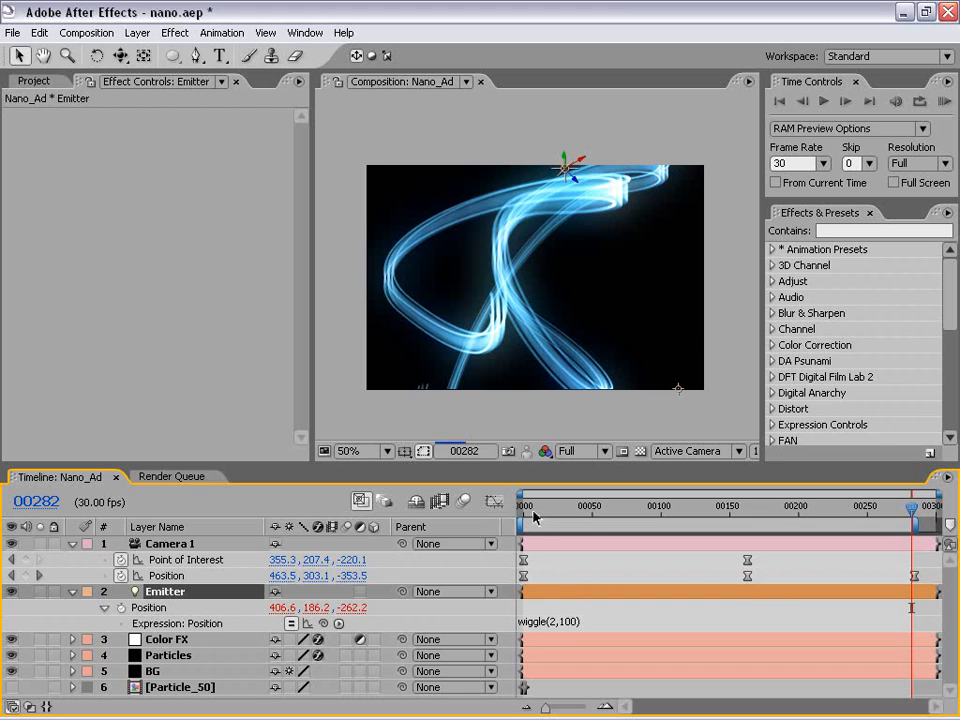
- Inspect the streaks at frame 111 at 100% zoom and display the Particles layer's Particular settings
left_click_drag(575, 519, 676, 512)
scroll(569, 383, "up", 2)
key("h")
left_click_drag(602, 354, 504, 311)
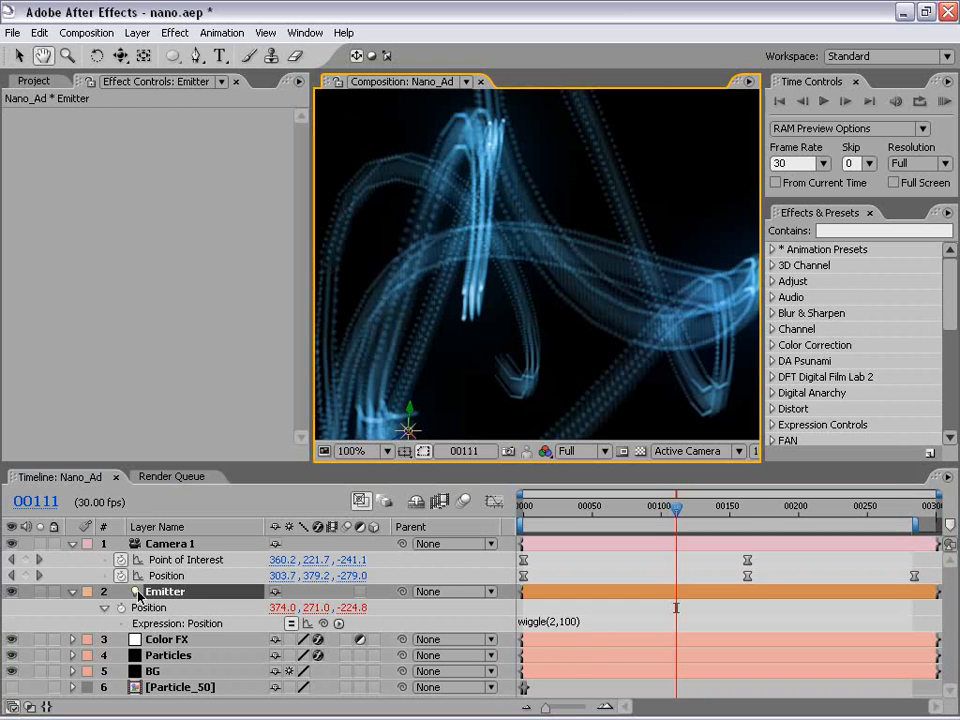
left_click(595, 575)
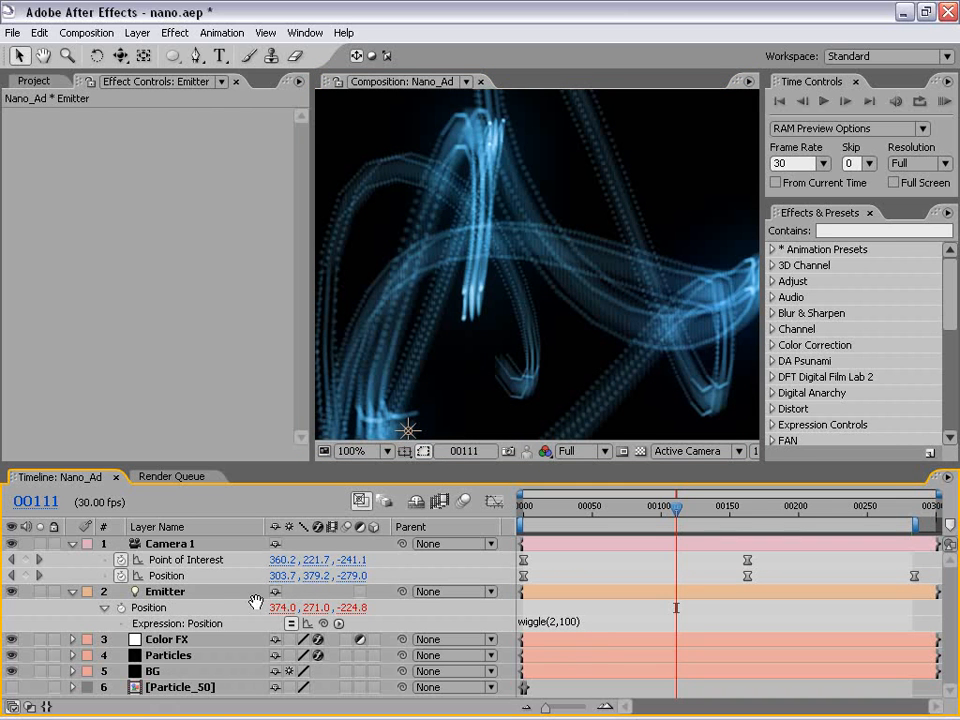
left_click(150, 655)
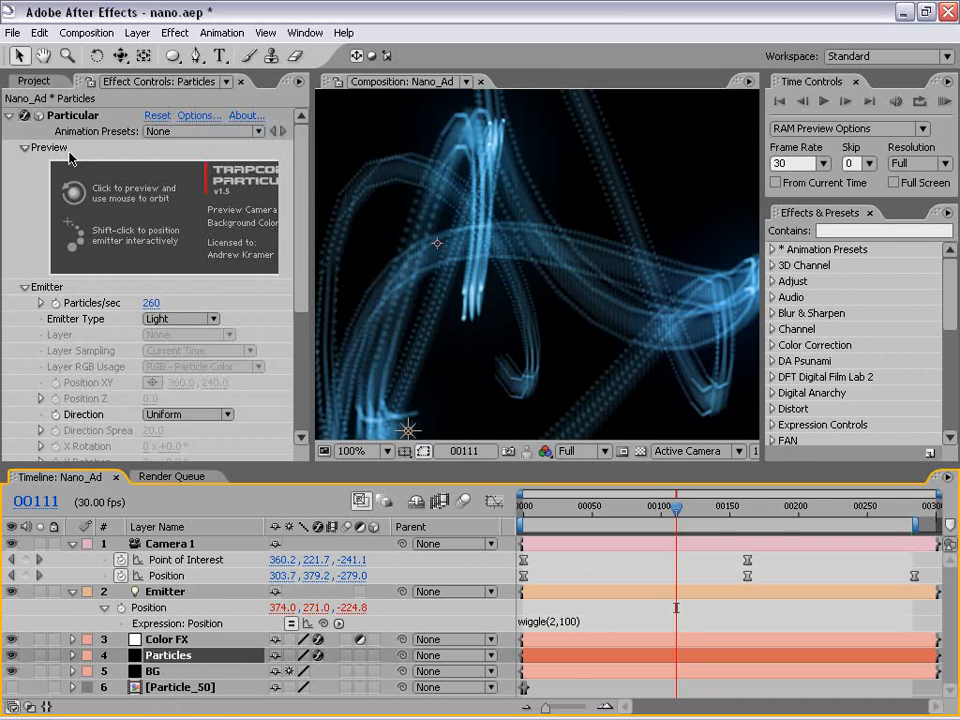
- Set Particles/sec to 2000 in the Emitter settings of the Particles layer's Particular effect
left_click(151, 302)
type("2")
key("Return")
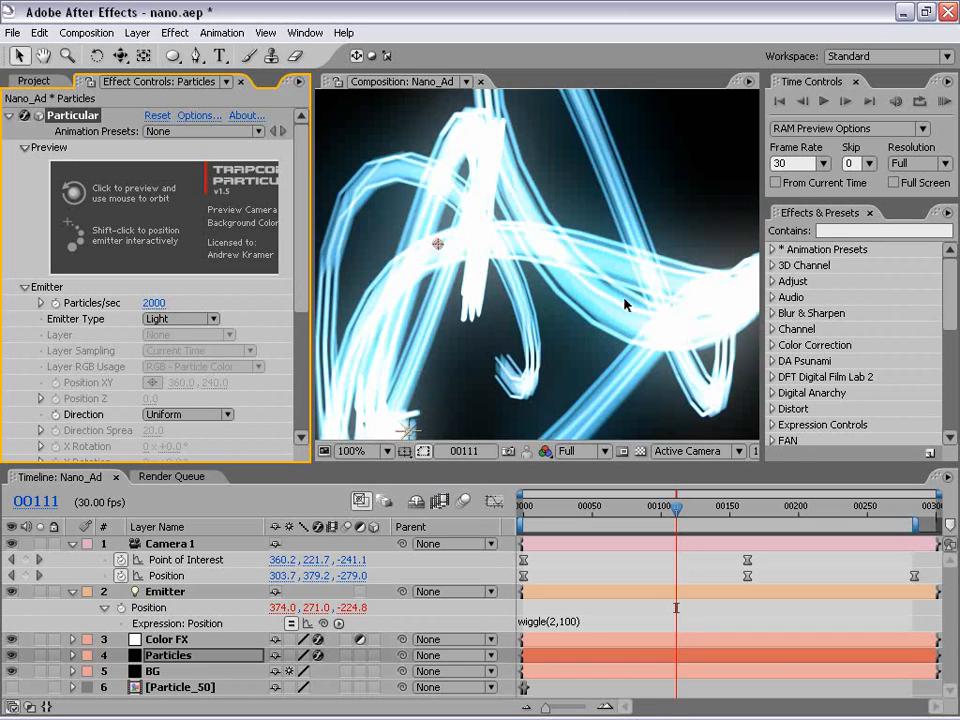
- Expand Particular's Particle group, try an Opacity of 20 and settle on 15
left_click_drag(303, 245, 311, 386)
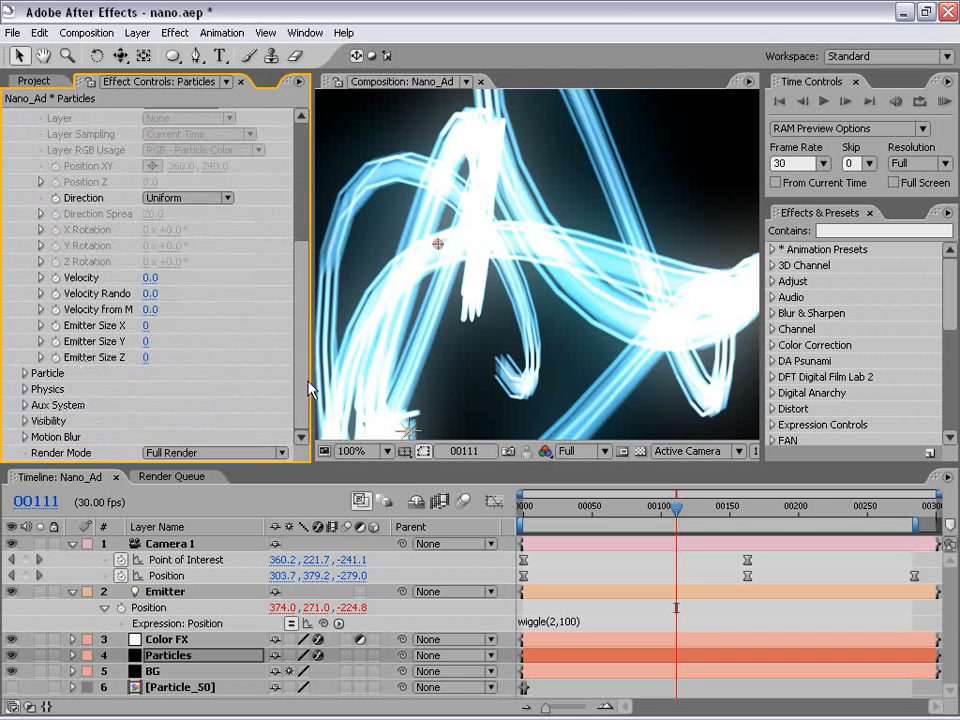
left_click(24, 373)
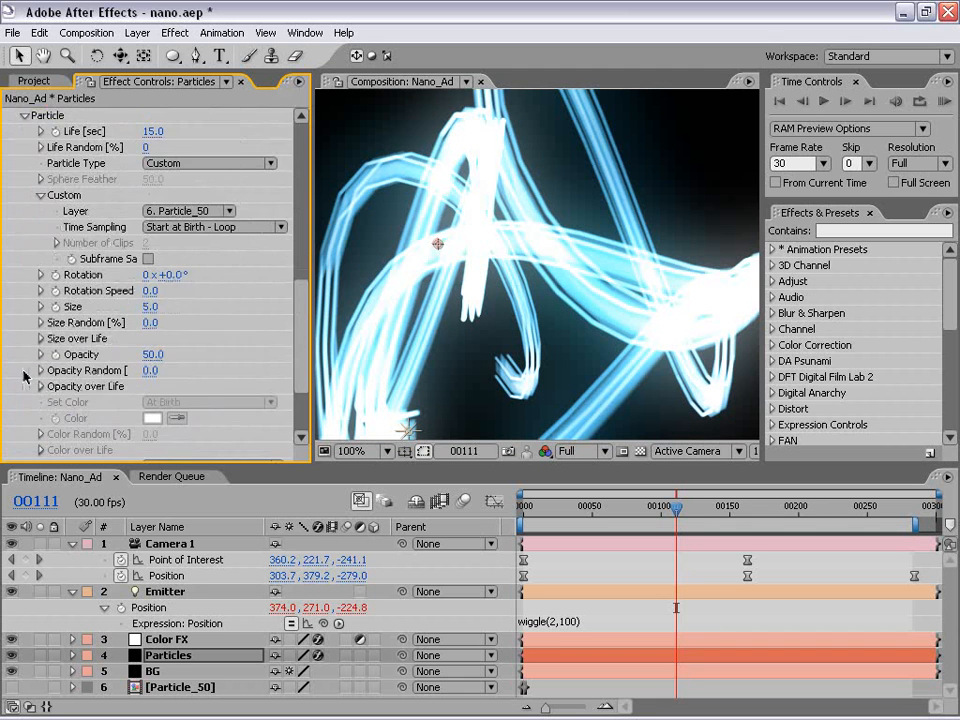
left_click(152, 354)
type("20")
key("Return")
left_click_drag(300, 378, 283, 328)
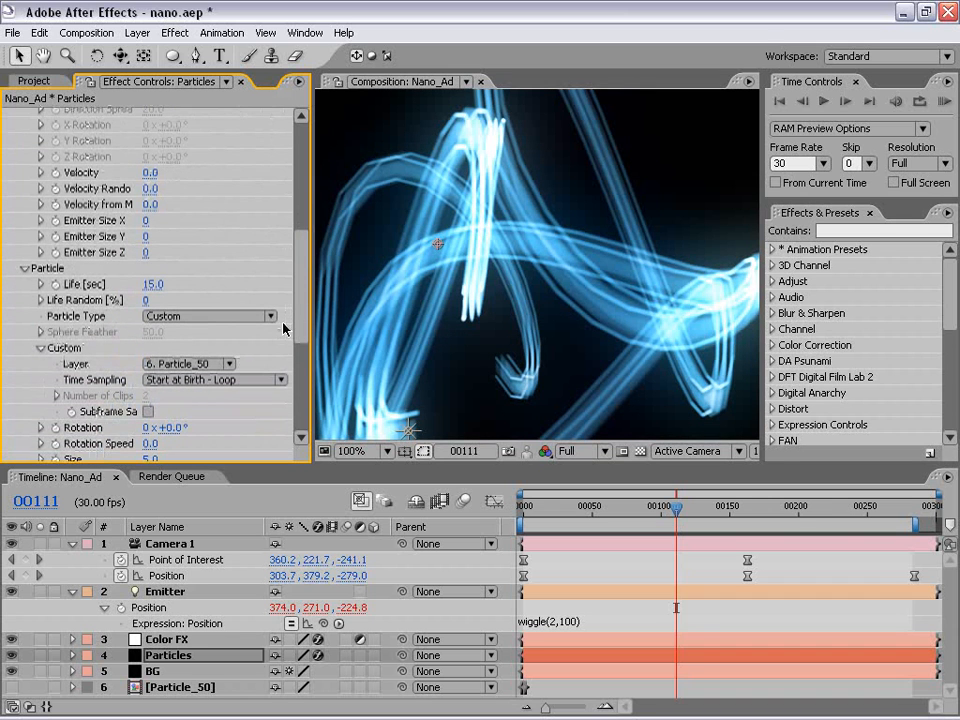
scroll(228, 250, "down", 3)
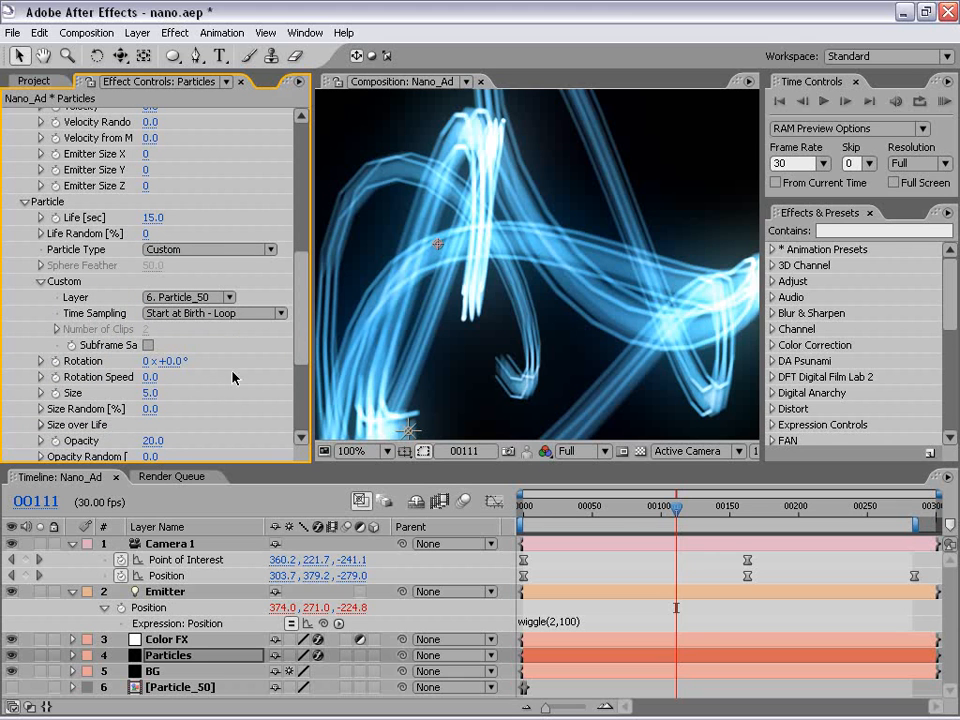
left_click(152, 440)
type("15")
key("Return")
- Review the denser streaks at frames 53 and 136, examining frame 136 at 100% zoom for smoothness
scroll(466, 300, "down", 2)
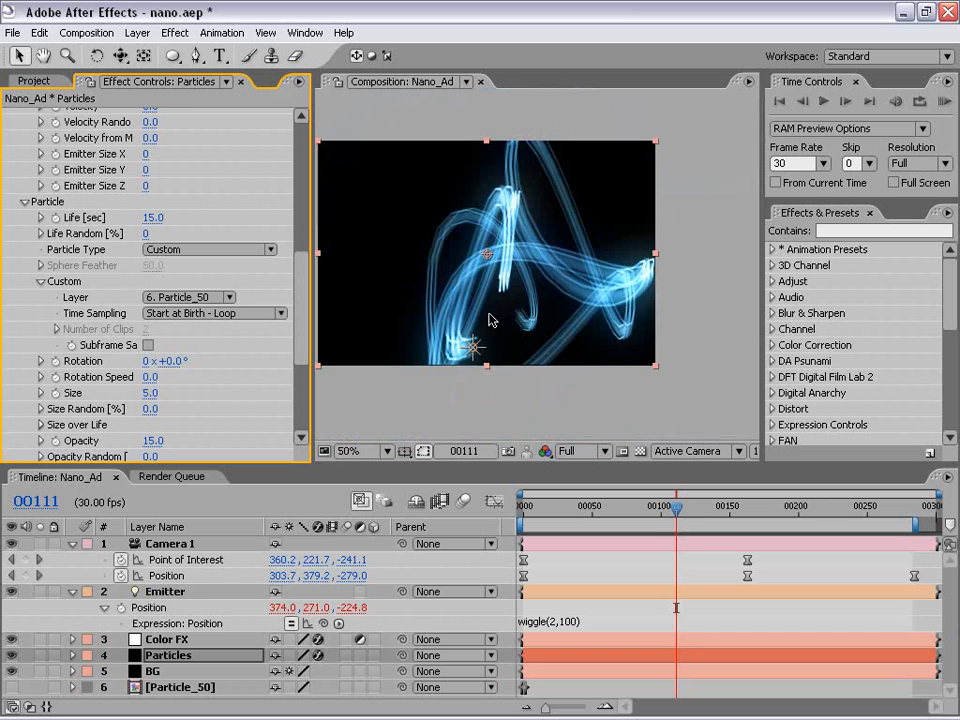
left_click(597, 515)
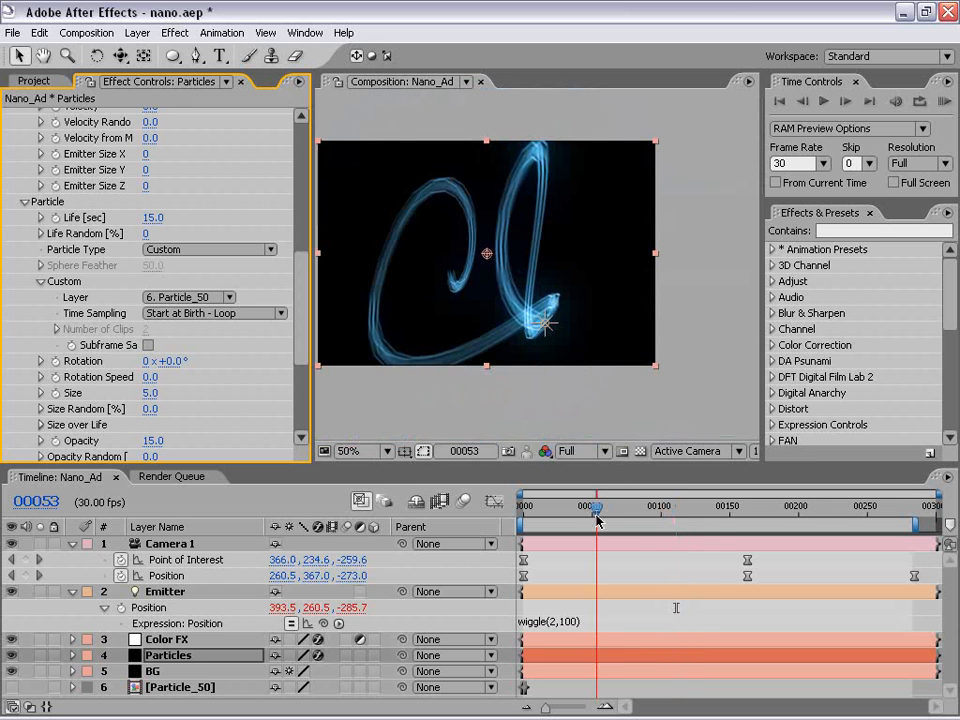
left_click_drag(597, 519, 712, 524)
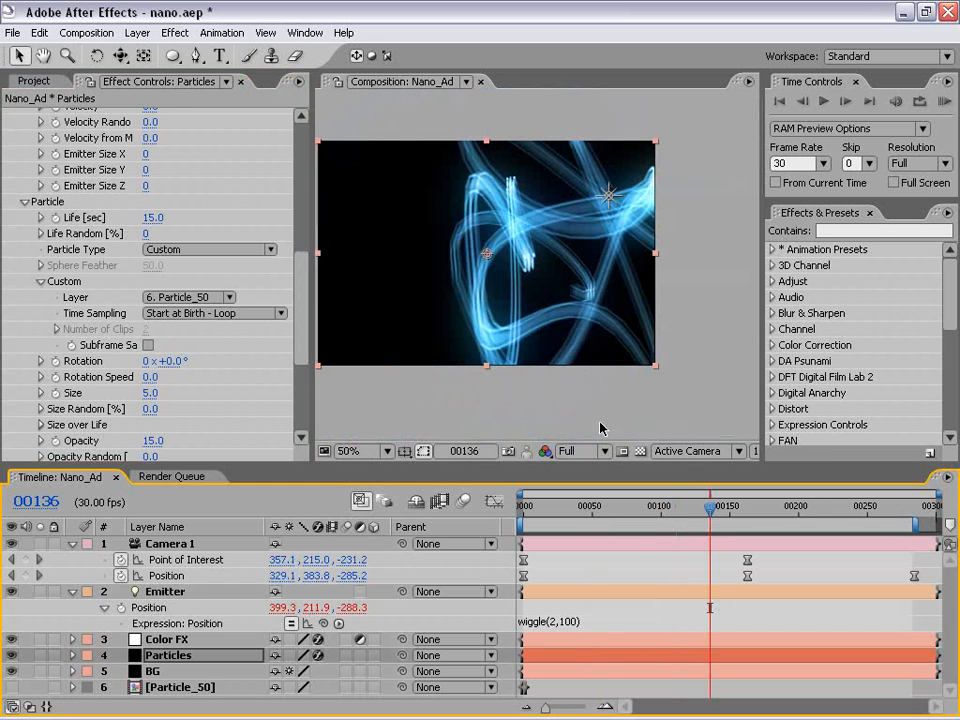
scroll(488, 251, "up", 2)
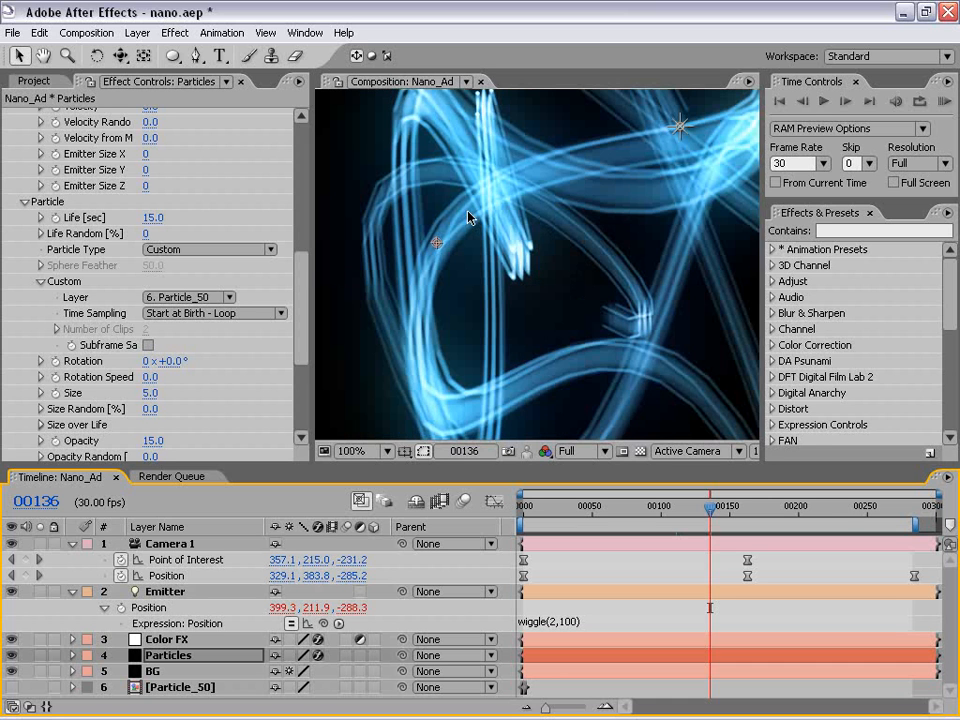
left_click_drag(456, 180, 493, 242)
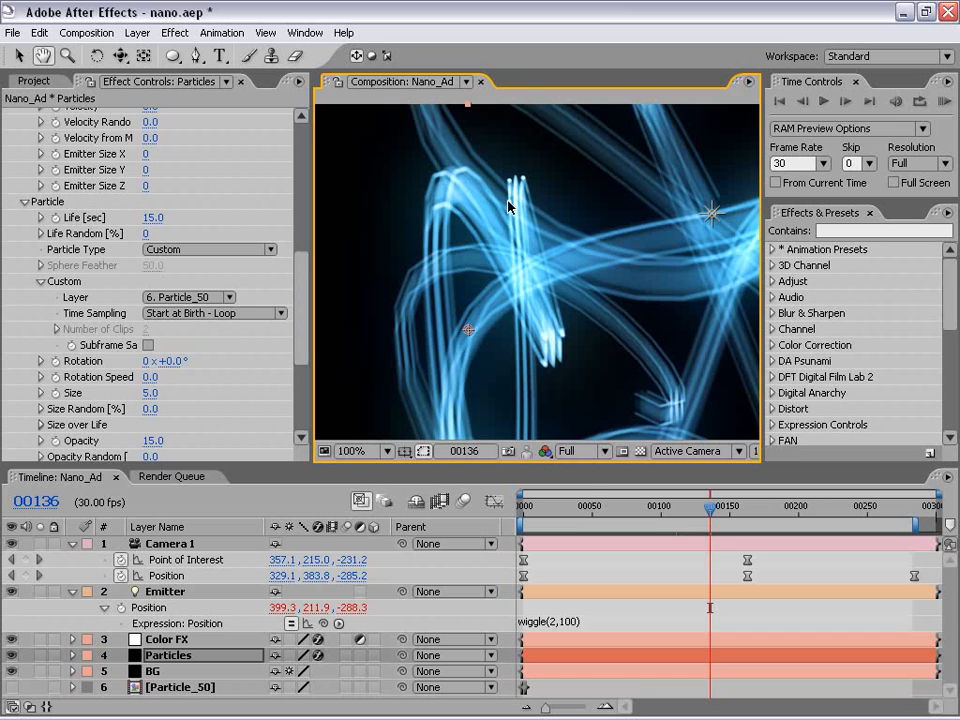
scroll(412, 170, "down", 3)
- Set the Nano_Ad composition's frame rate to 90 frames per second
left_click(137, 33)
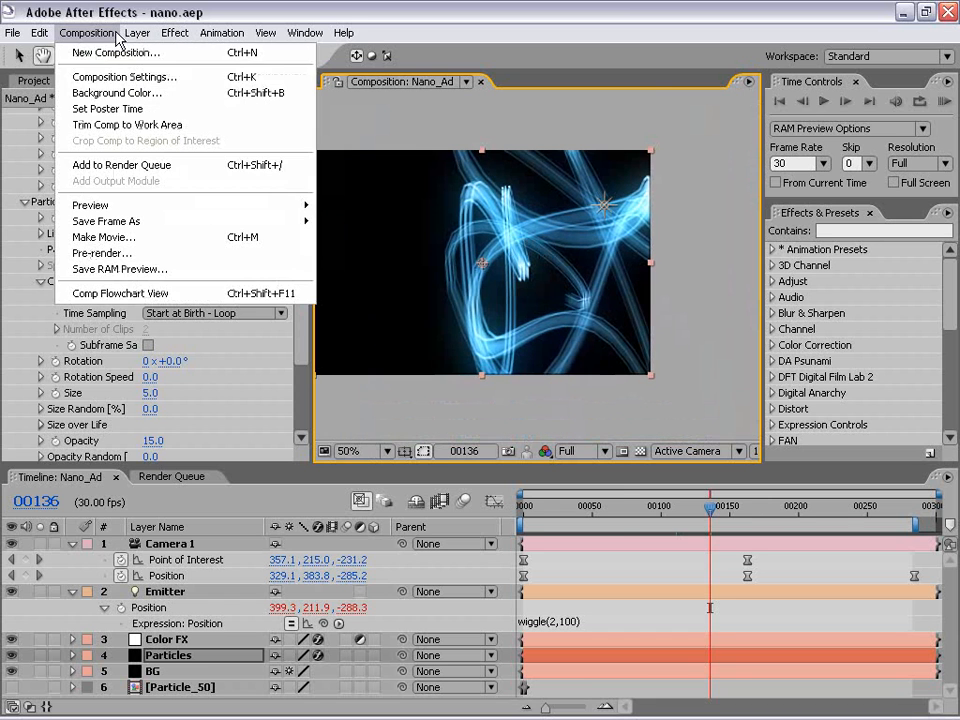
left_click(100, 74)
double_click(325, 361)
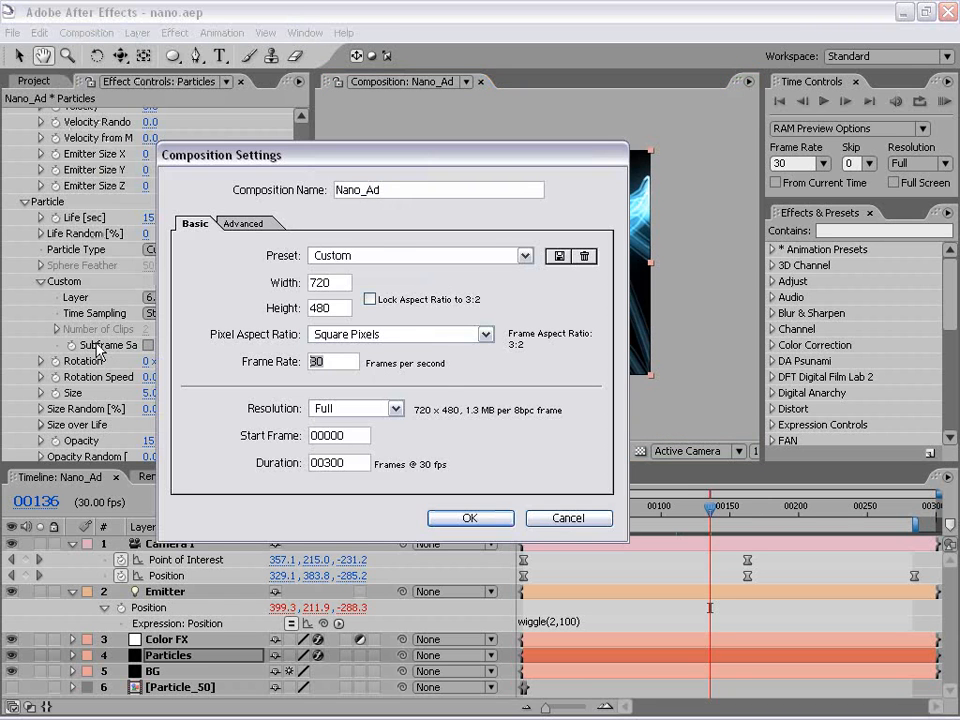
type("90")
left_click(498, 518)
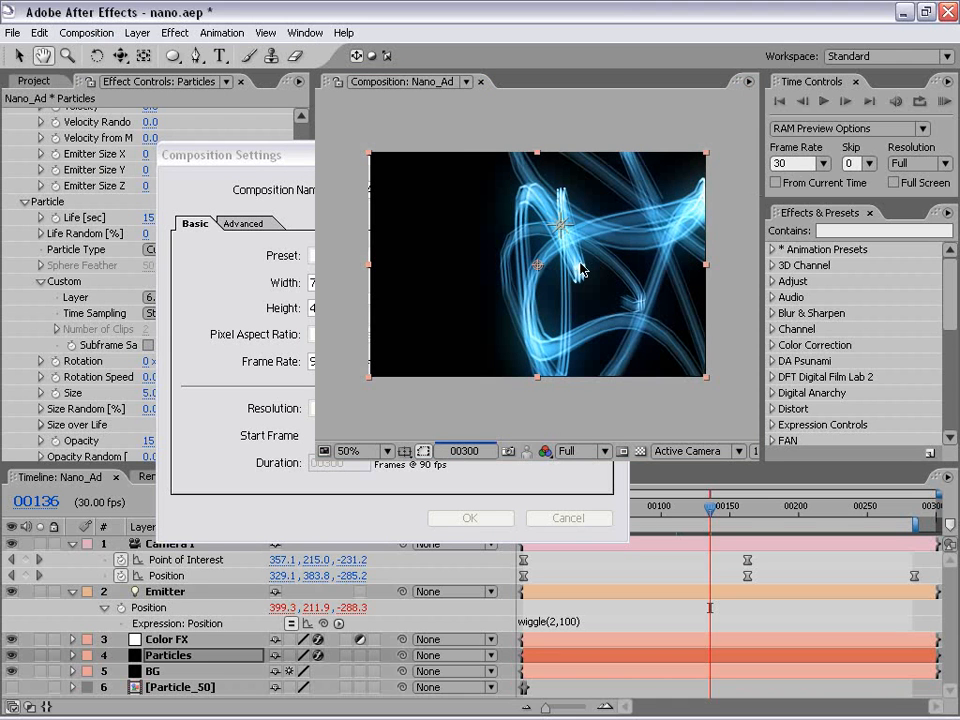
- Set the RAM preview frame rate to 90 and preview the Nano_Ad animation
left_click(790, 165)
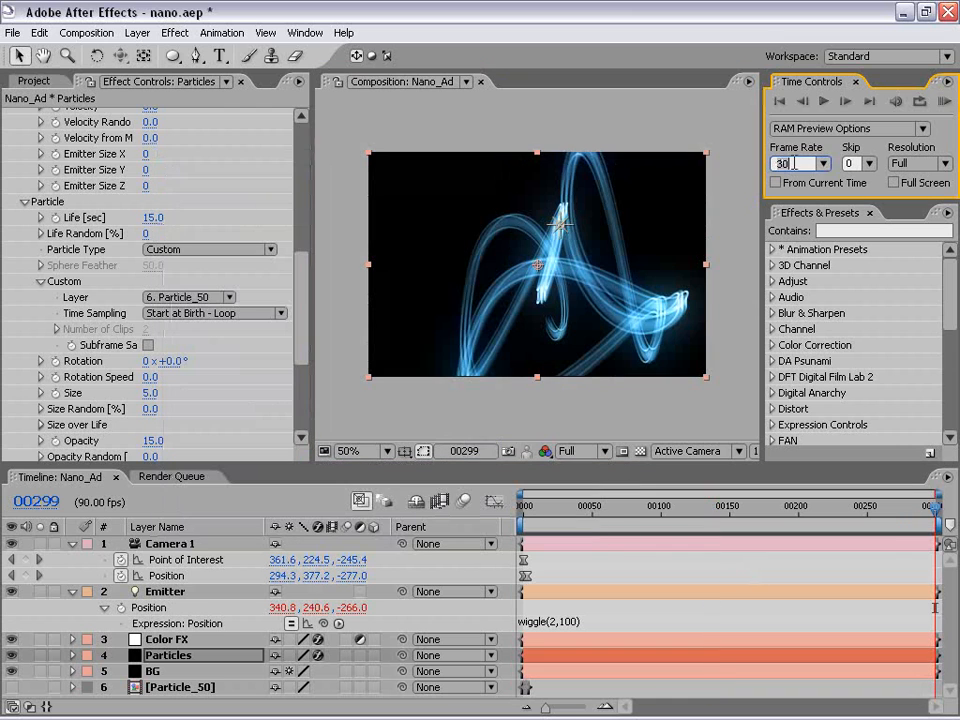
type("90")
key("Return")
key("KP_0")
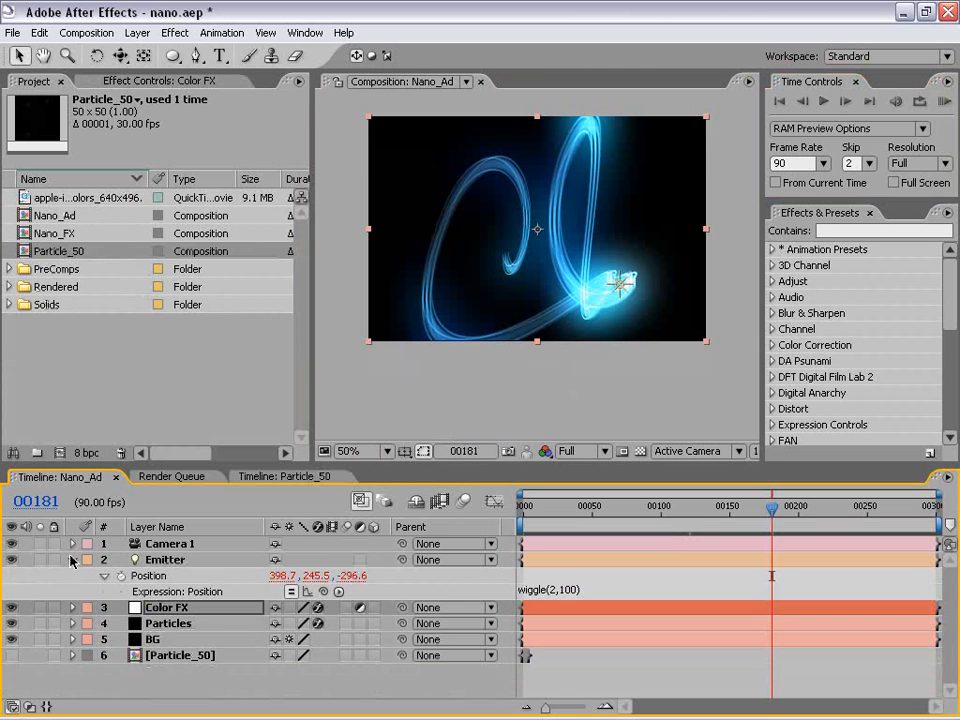
- Collapse the Emitter layer and change the Color FX layer's Colorize Hue to 23° for orange streaks, checking the result enlarged
left_click(73, 561)
left_click(100, 81)
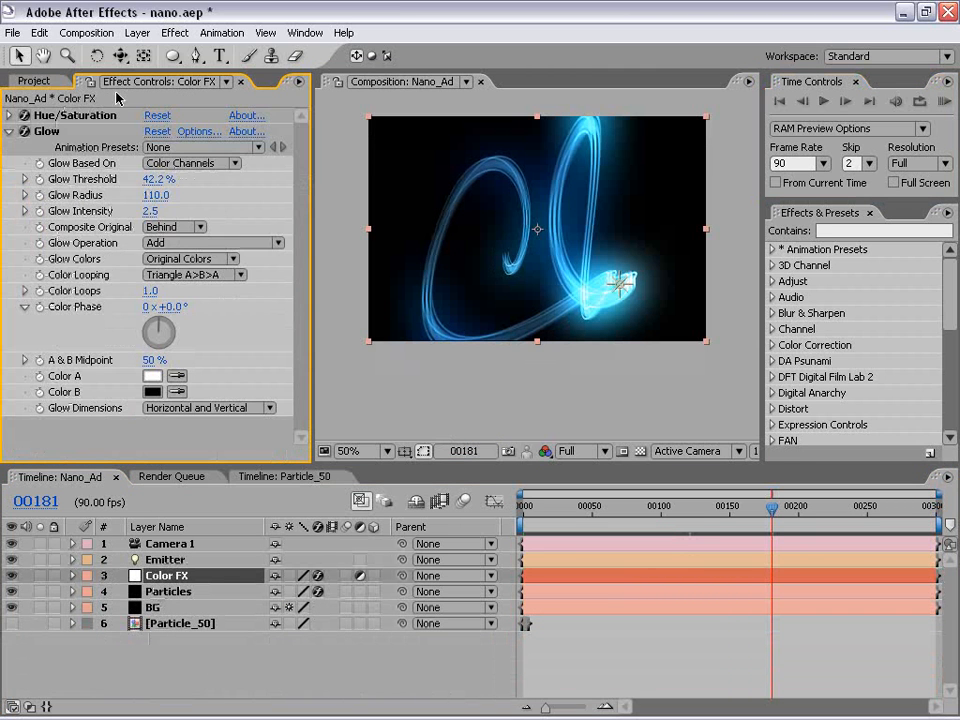
left_click(8, 115)
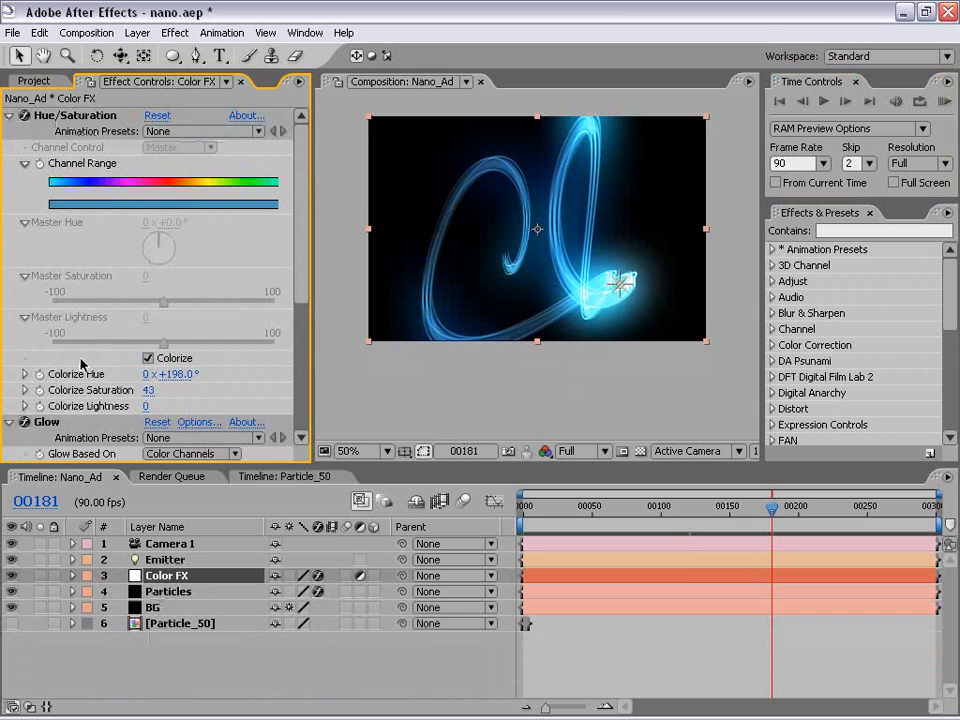
left_click_drag(166, 374, 5, 363)
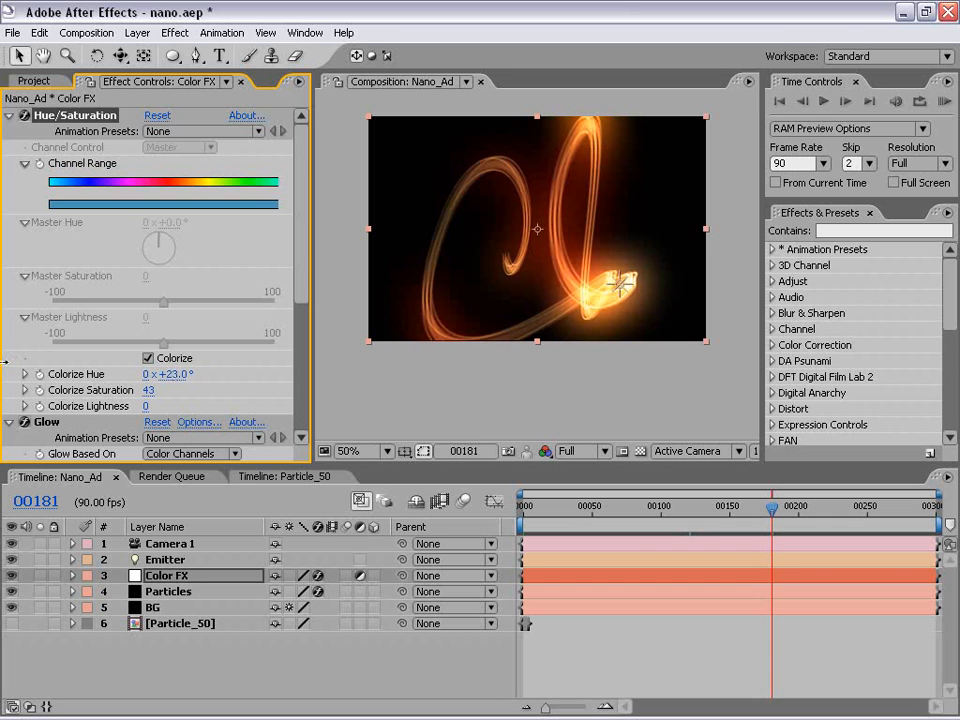
scroll(628, 296, "up", 1)
scroll(525, 296, "down", 1)
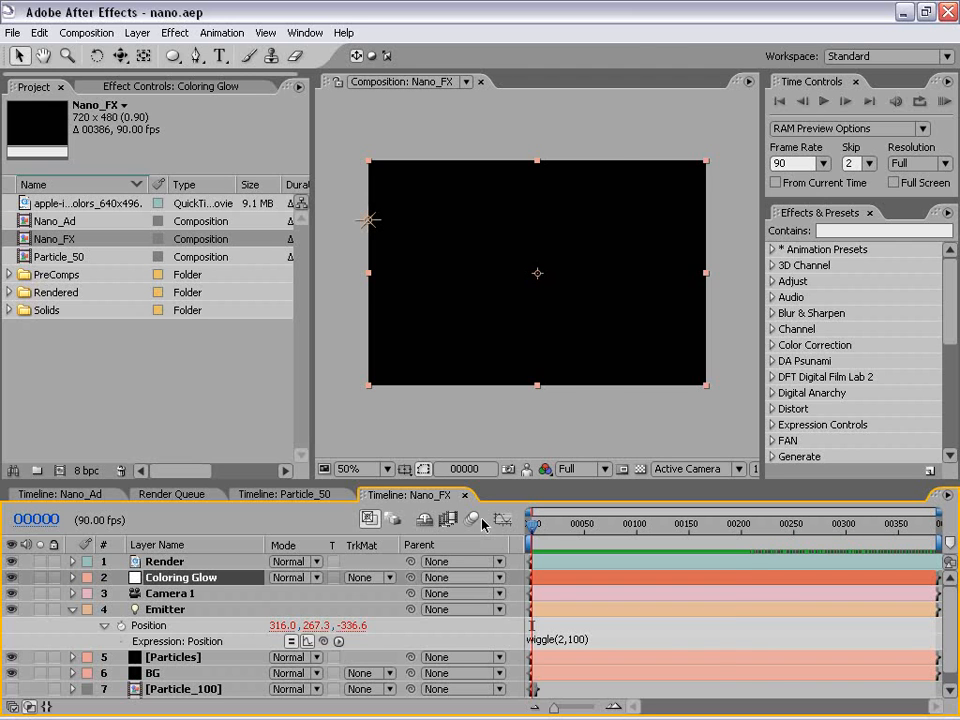
- Play back the finished light-streak animation in the Nano_FX composition
key("space")
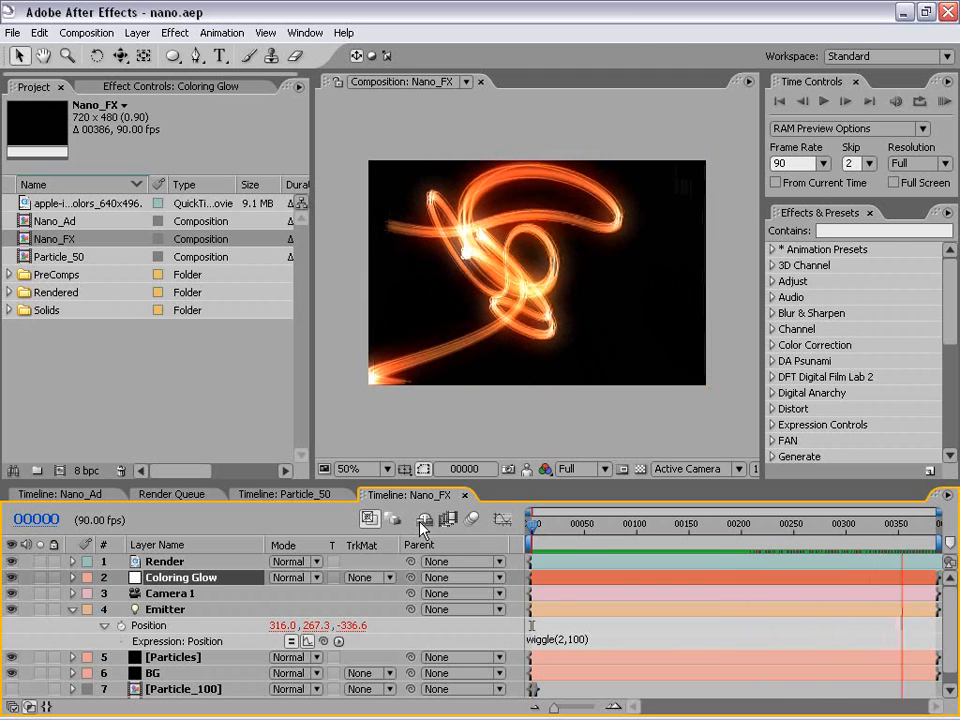